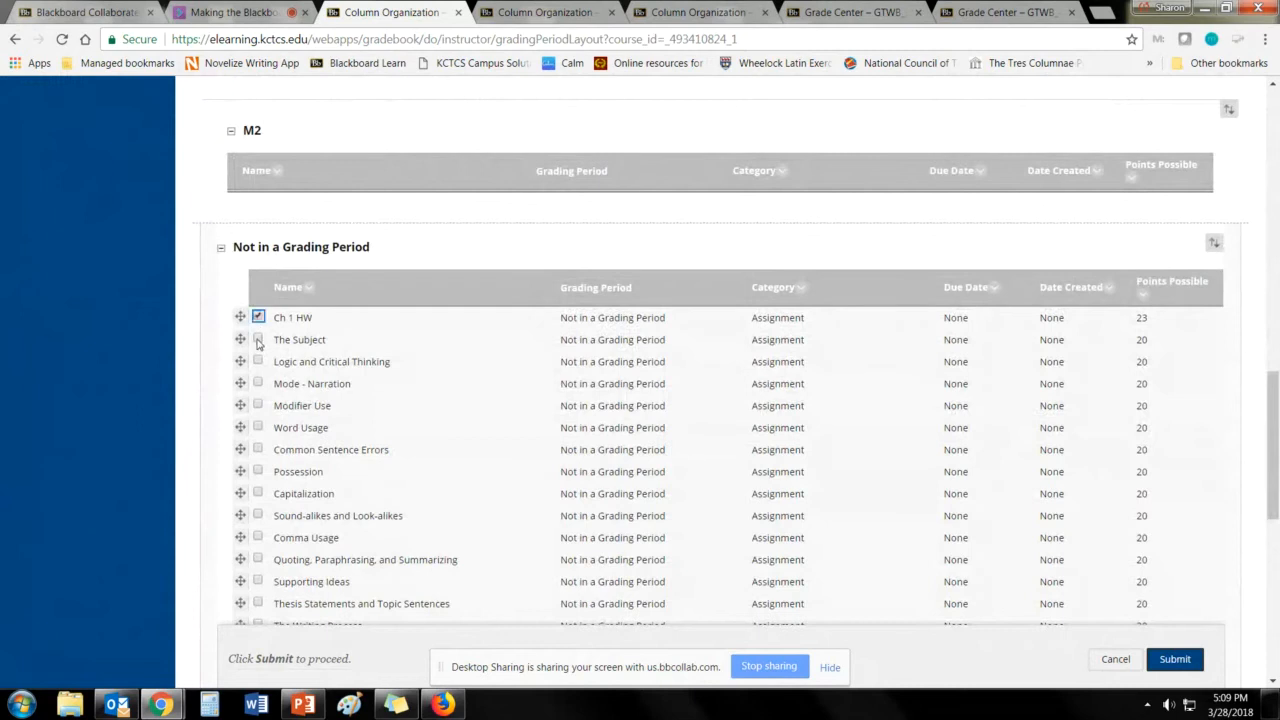
Step: Assign Ch 1 HW, The Subject, Logic and Critical Thinking, Mode - Narration and Modifier Use to the EC grading period
{"action": "left_click", "coordinate": [257, 340]}
{"action": "left_click", "coordinate": [257, 361]}
{"action": "left_click", "coordinate": [258, 381]}
{"action": "left_click", "coordinate": [257, 405]}
{"action": "scroll", "coordinate": [451, 391], "scroll_direction": "down", "scroll_amount": 10}
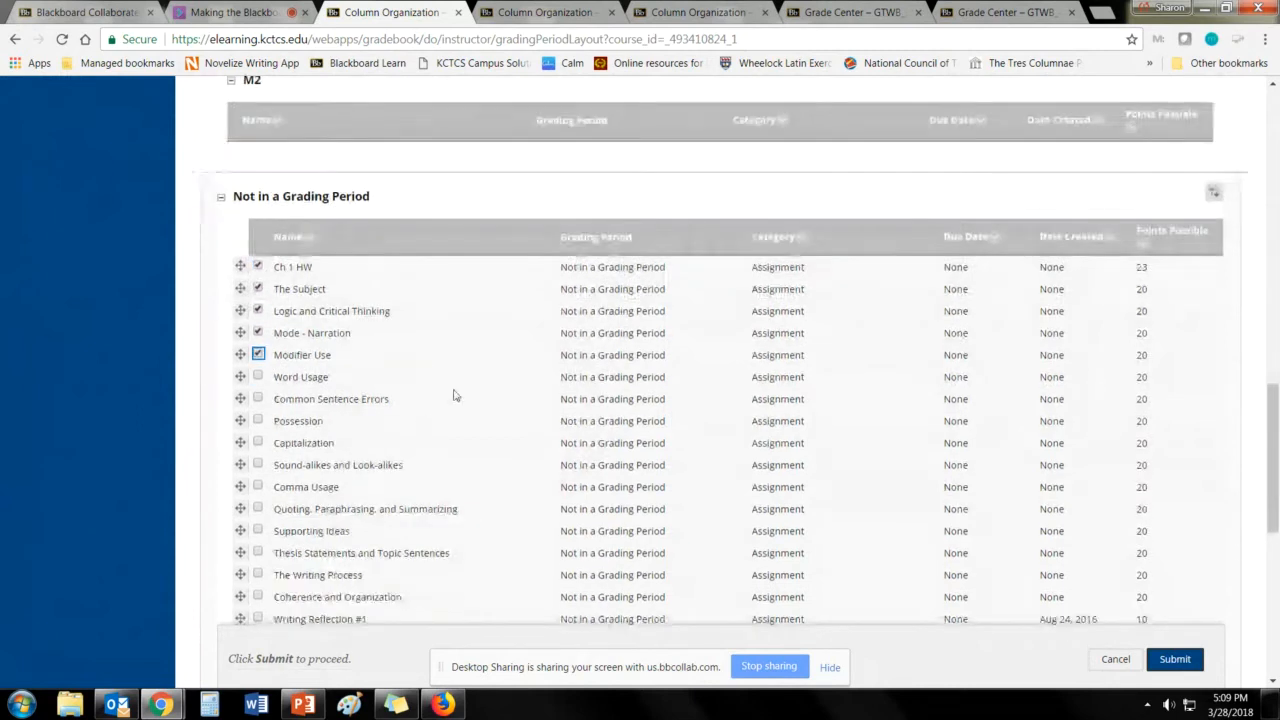
{"action": "left_click", "coordinate": [580, 576]}
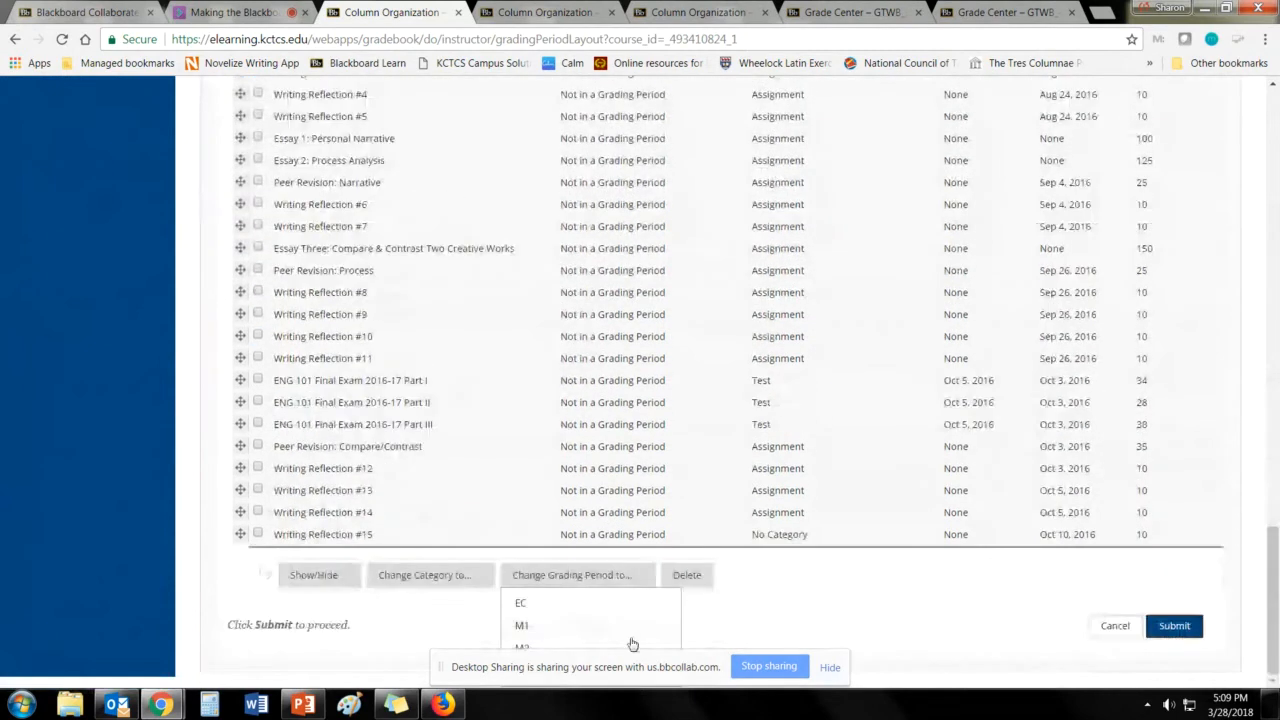
{"action": "left_click", "coordinate": [521, 603]}
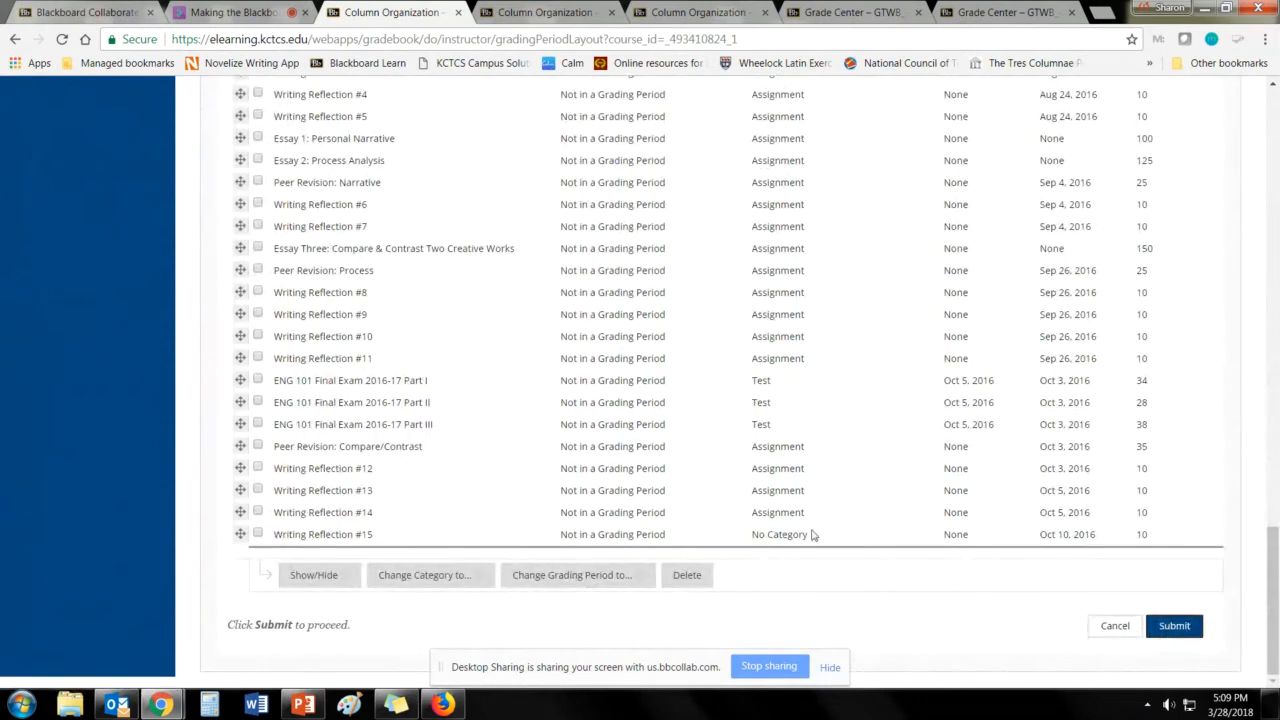
Step: Move the M1 grading period above EC in the column organization and submit the new layout
{"action": "scroll", "coordinate": [815, 535], "scroll_direction": "up", "scroll_amount": 15}
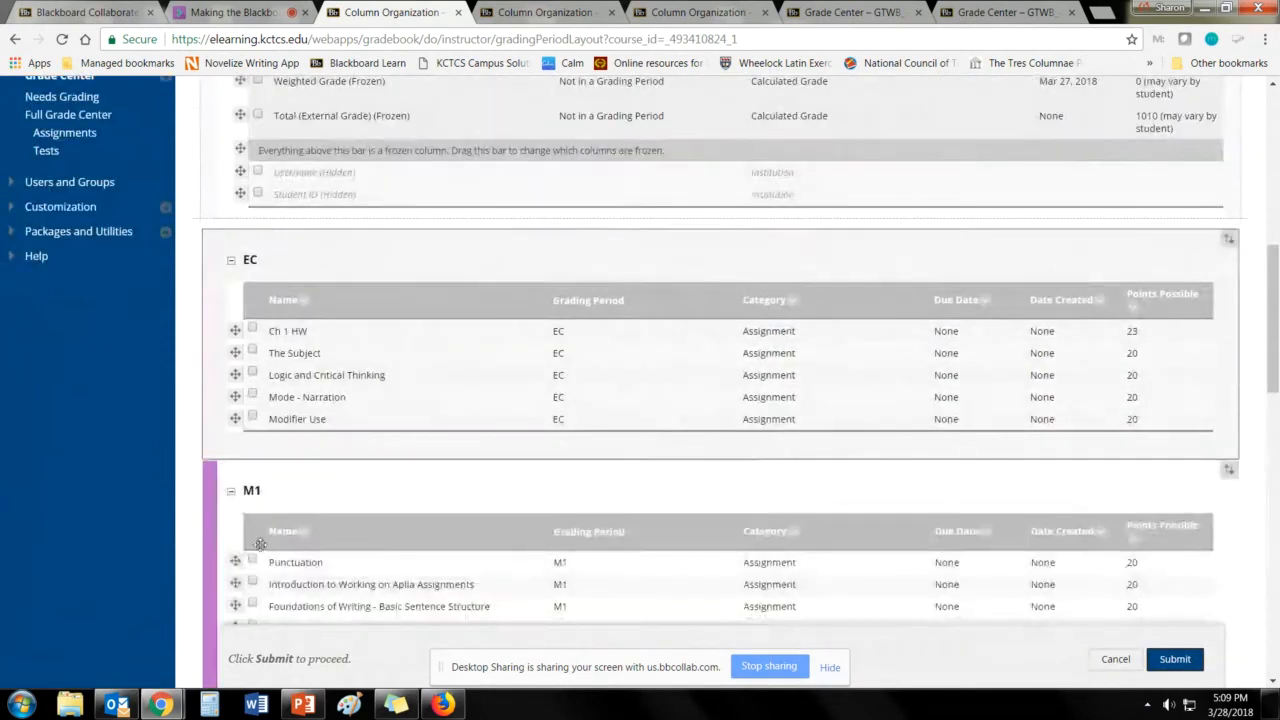
{"action": "left_click_drag", "start_coordinate": [216, 553], "coordinate": [238, 322]}
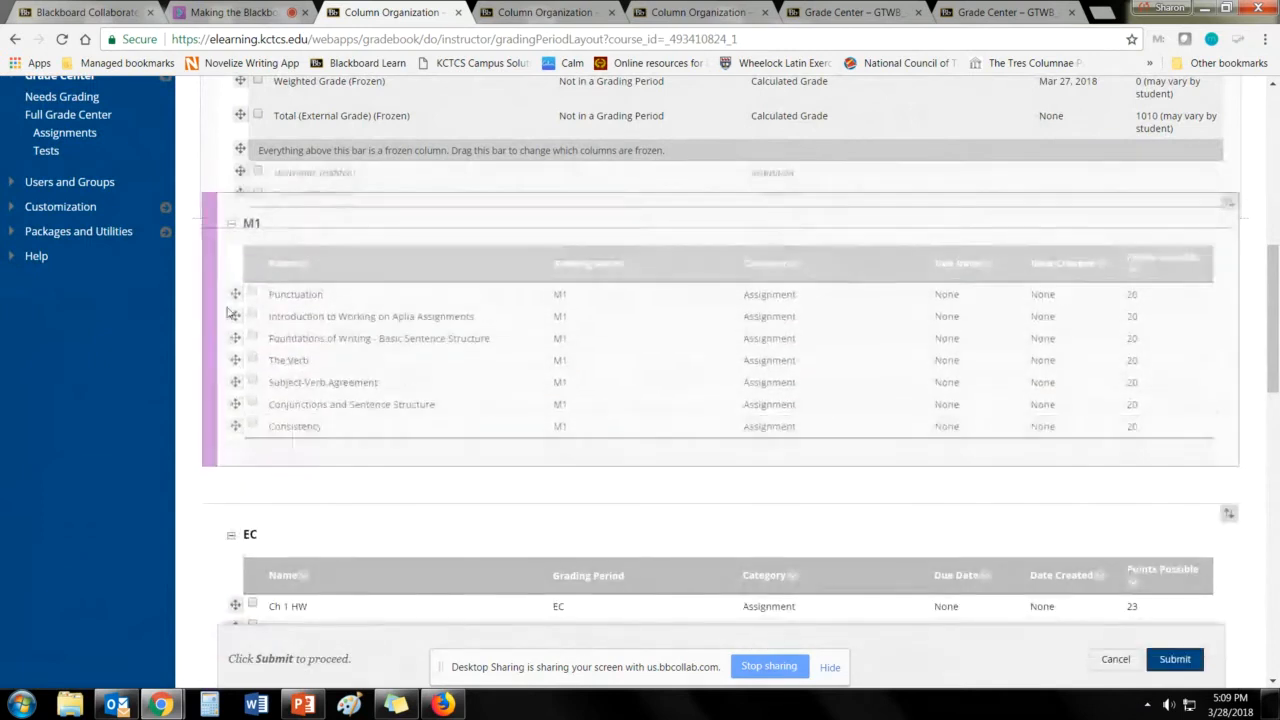
{"action": "scroll", "coordinate": [994, 451], "scroll_direction": "down", "scroll_amount": 1}
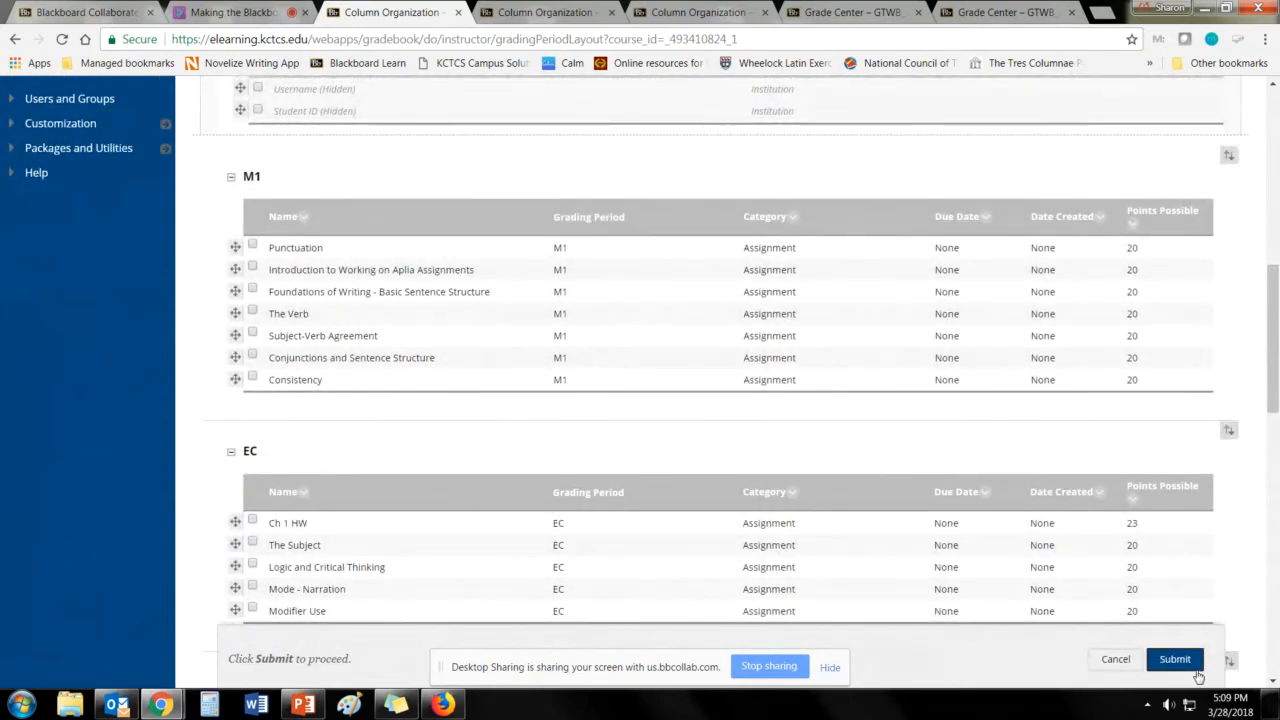
{"action": "left_click", "coordinate": [1176, 659]}
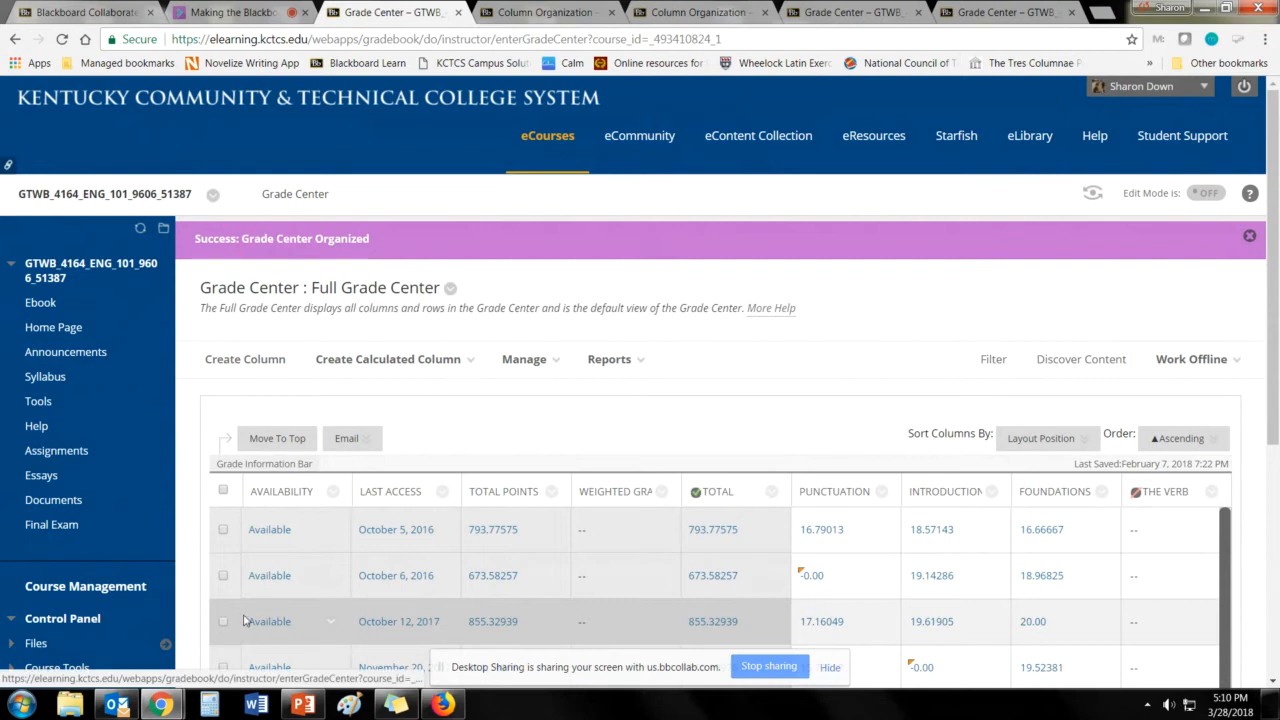
Step: Switch to PowerPoint and present the "Set Bulk Grade Center Due Dates" slide full screen, ending the show after reading it
{"action": "left_click", "coordinate": [303, 705]}
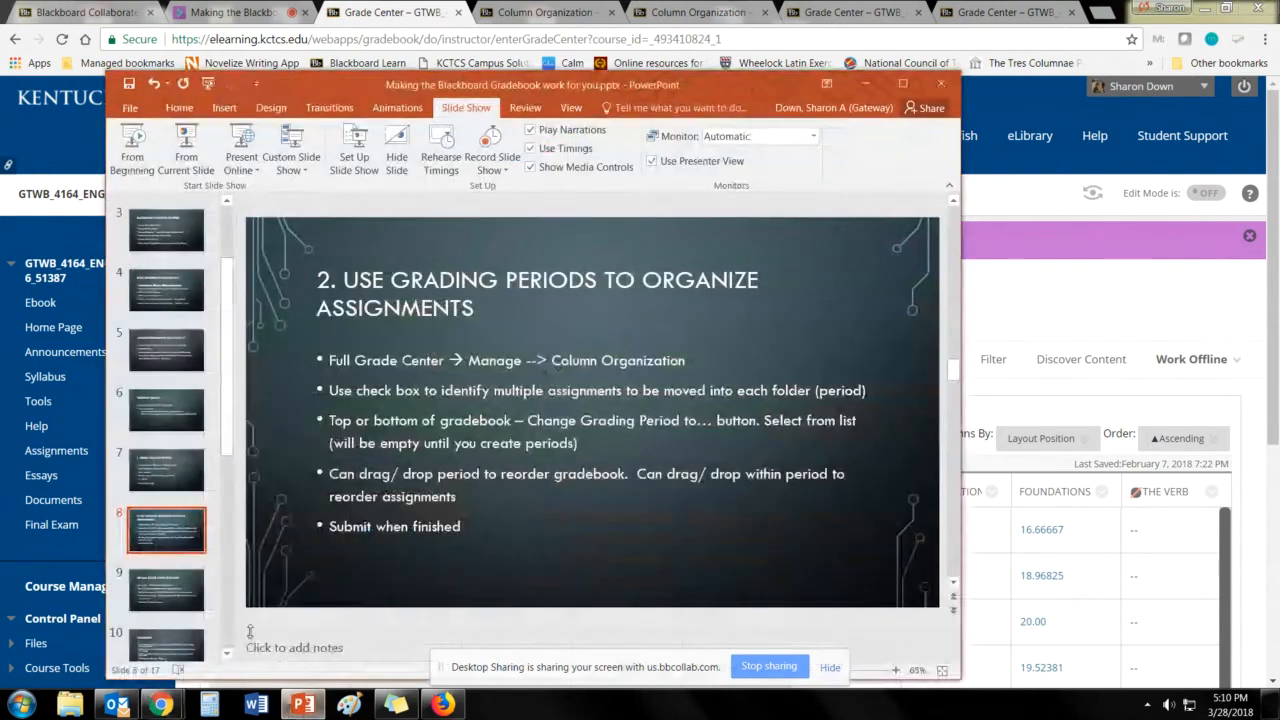
{"action": "left_click", "coordinate": [168, 598]}
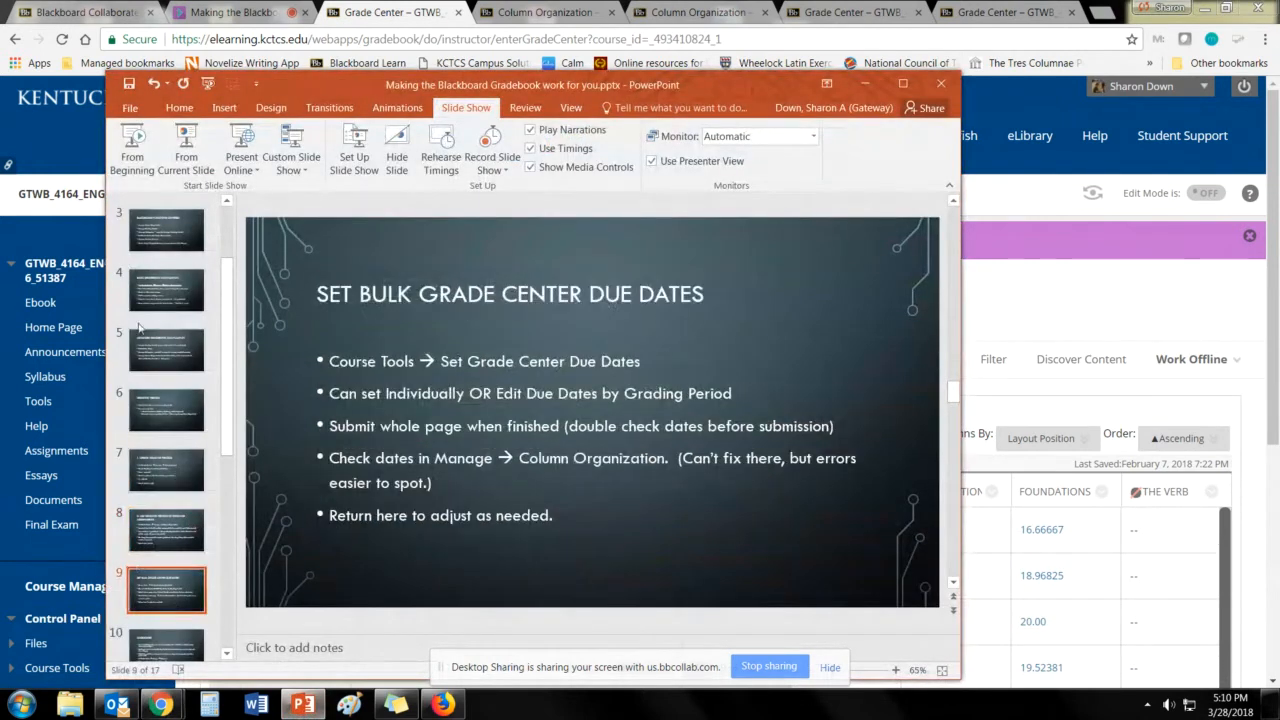
{"action": "left_click", "coordinate": [186, 150]}
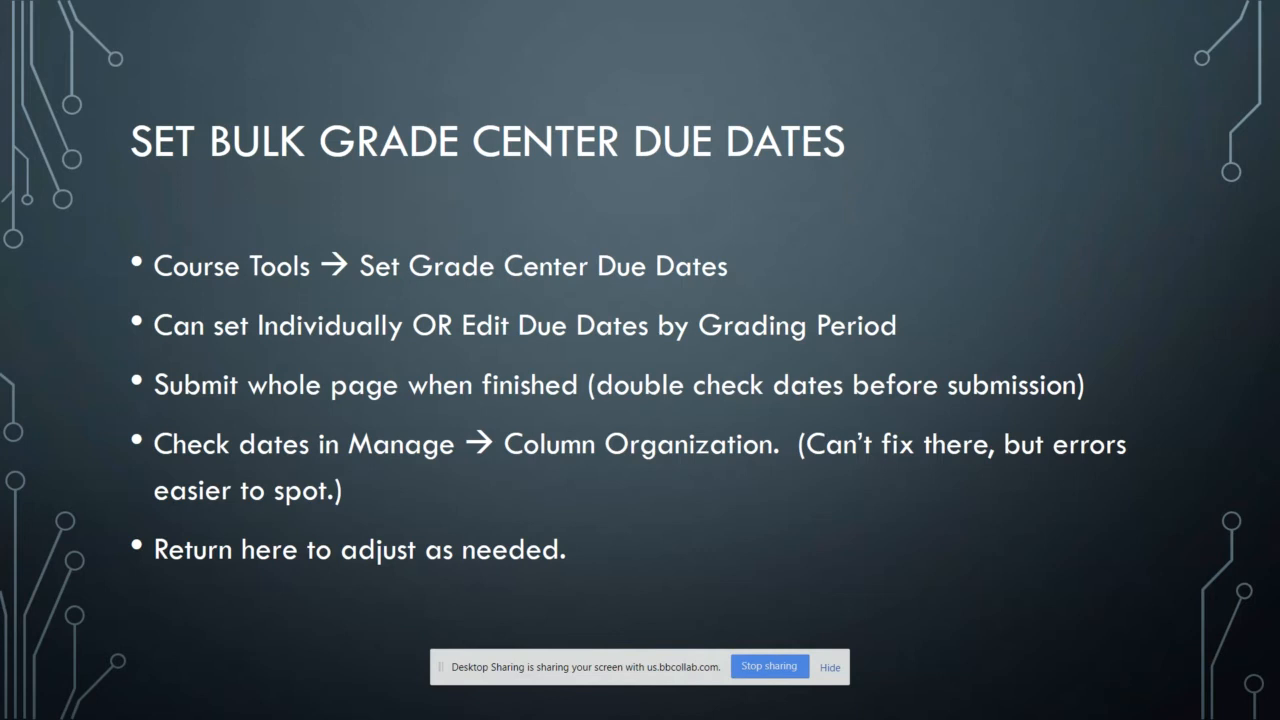
{"action": "key", "text": "Escape"}
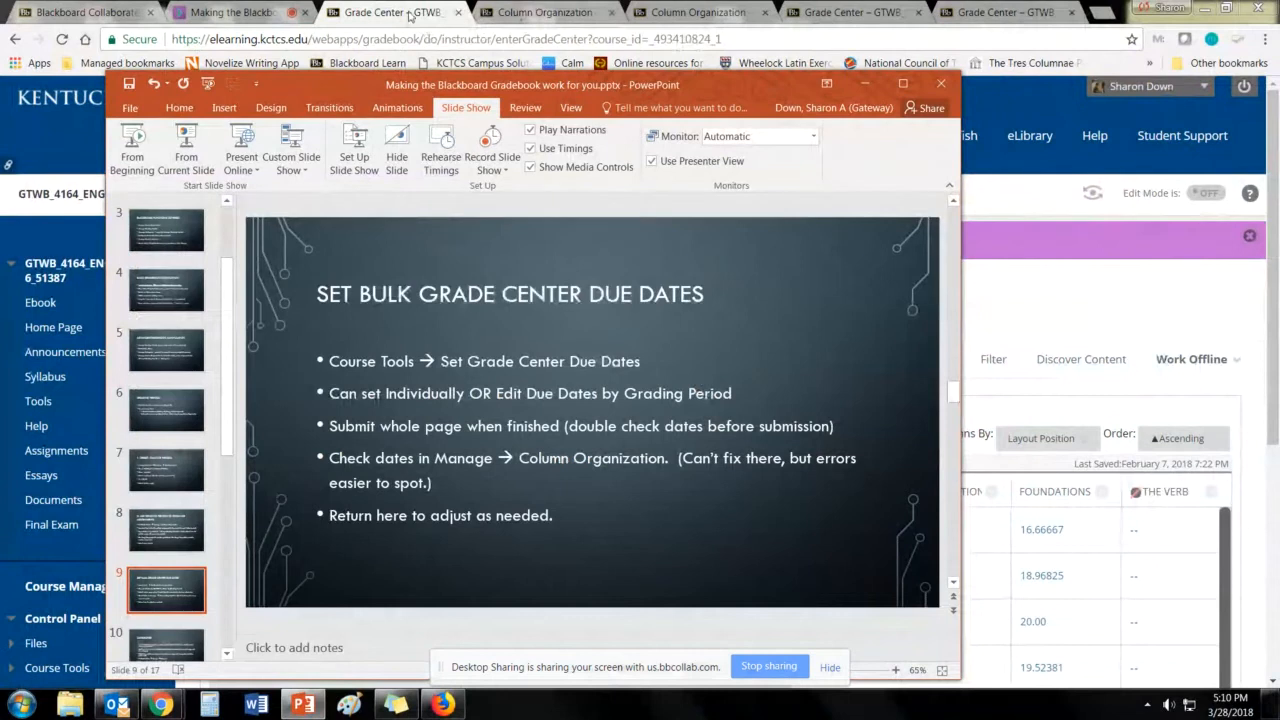
Step: Switch back to Blackboard in the browser and open the Set Grade Center Due Dates course tool
{"action": "left_click", "coordinate": [378, 12]}
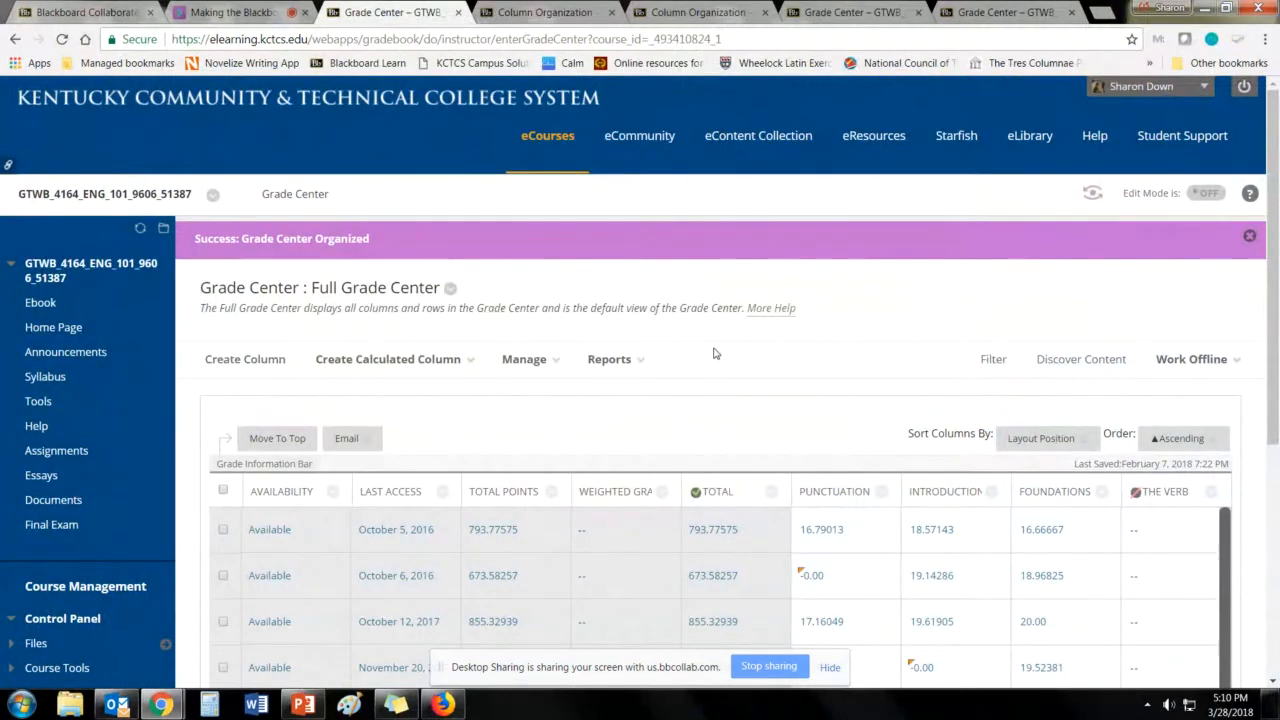
{"action": "scroll", "coordinate": [714, 353], "scroll_direction": "down", "scroll_amount": 3}
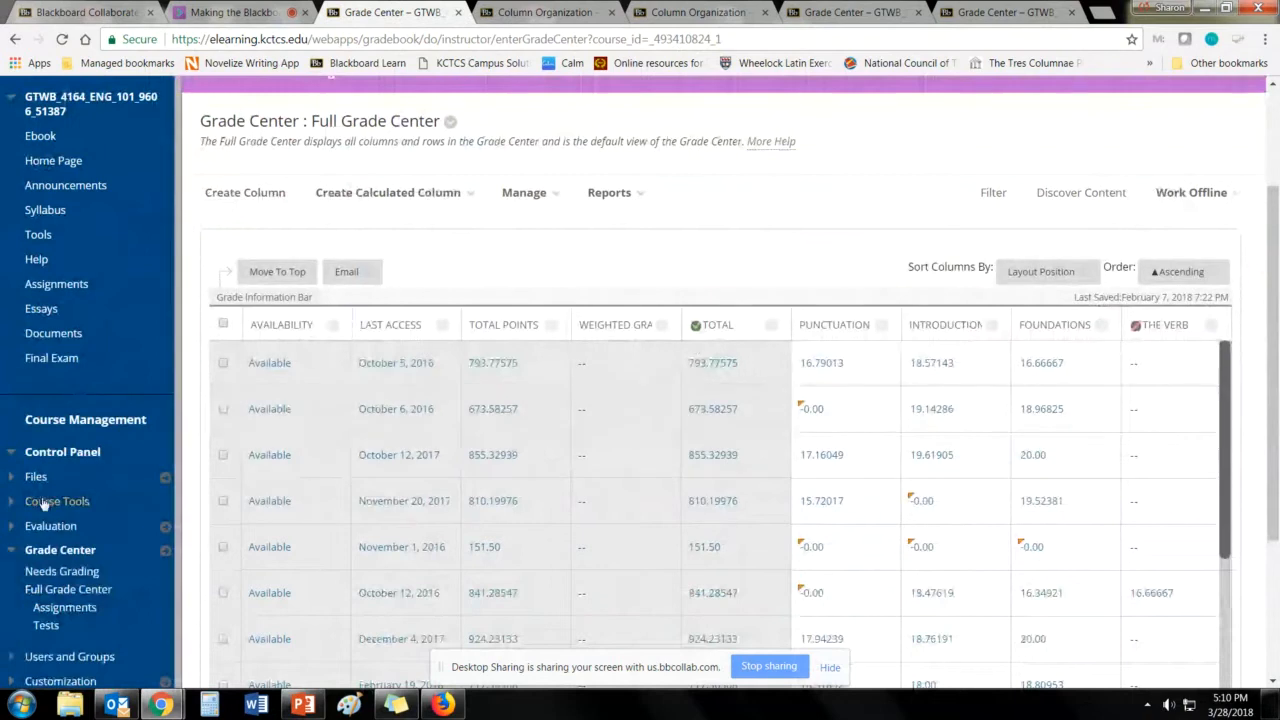
{"action": "left_click", "coordinate": [14, 509]}
{"action": "left_click", "coordinate": [13, 511]}
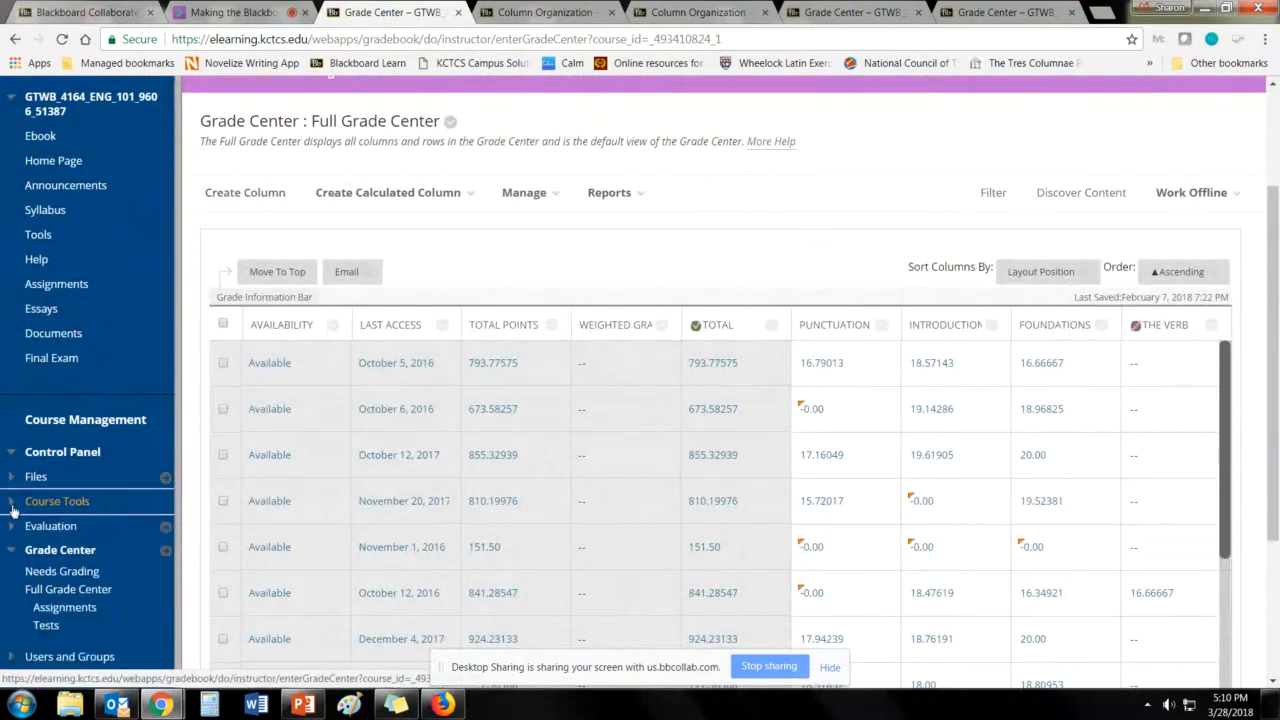
{"action": "left_click", "coordinate": [13, 509]}
{"action": "scroll", "coordinate": [83, 510], "scroll_direction": "down", "scroll_amount": 5}
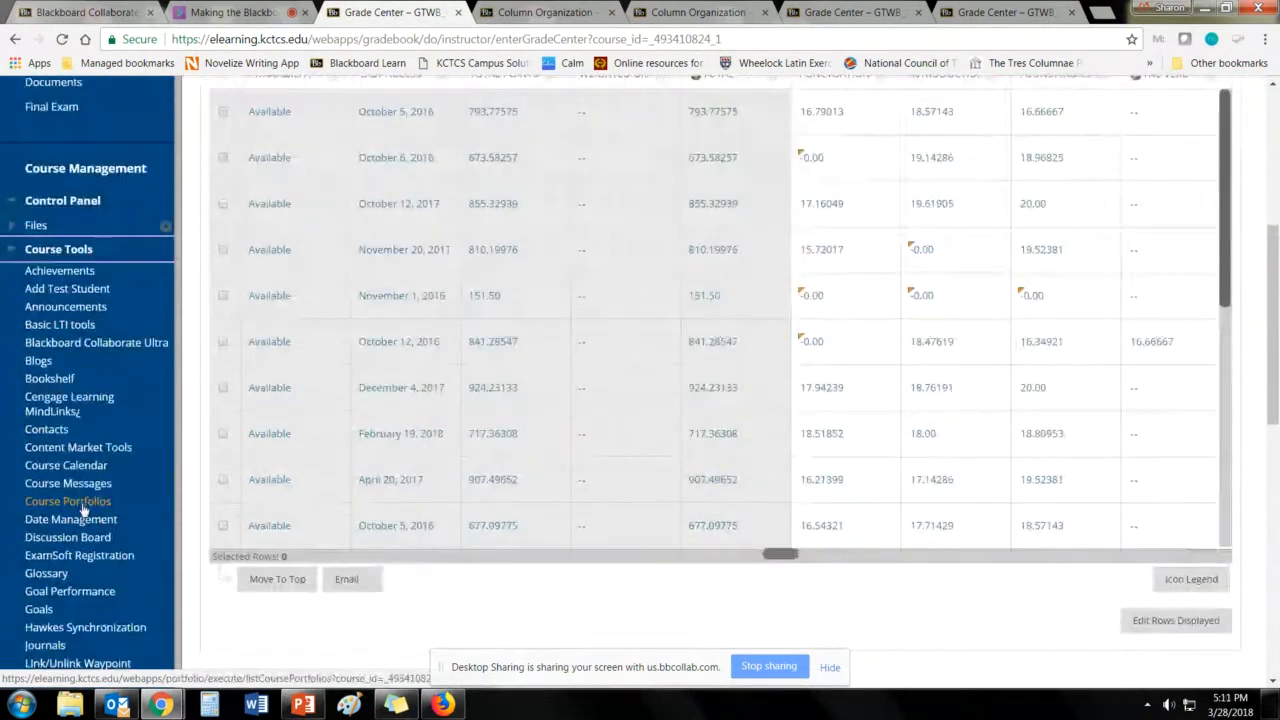
{"action": "scroll", "coordinate": [83, 510], "scroll_direction": "down", "scroll_amount": 9}
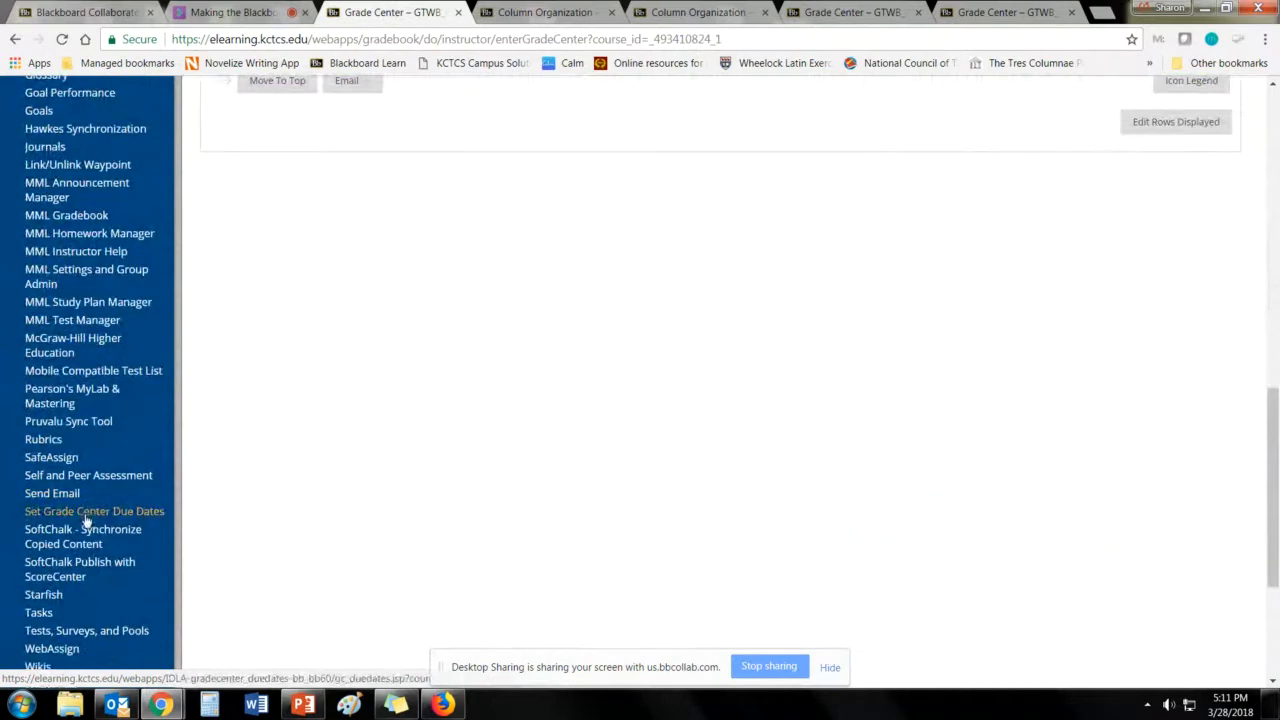
{"action": "left_click", "coordinate": [86, 517]}
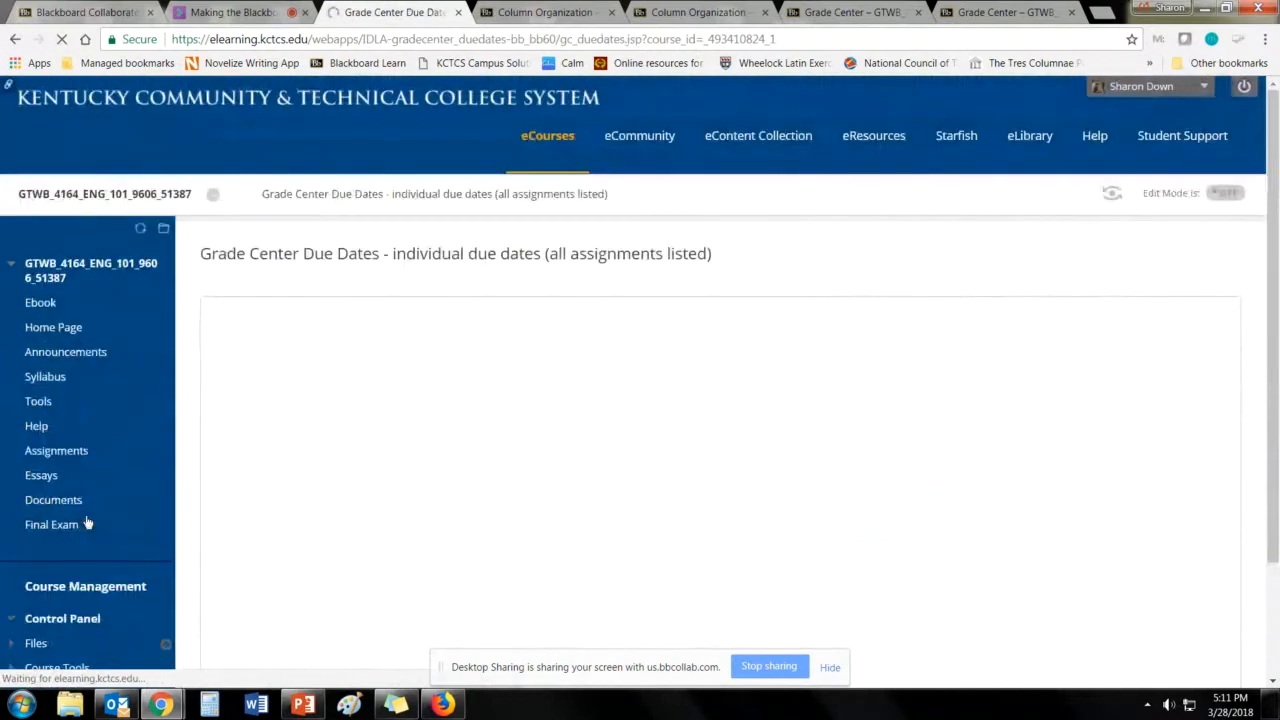
Step: Look over the individual assignment due dates and switch to editing due dates by grading period
{"action": "scroll", "coordinate": [921, 463], "scroll_direction": "down", "scroll_amount": 3}
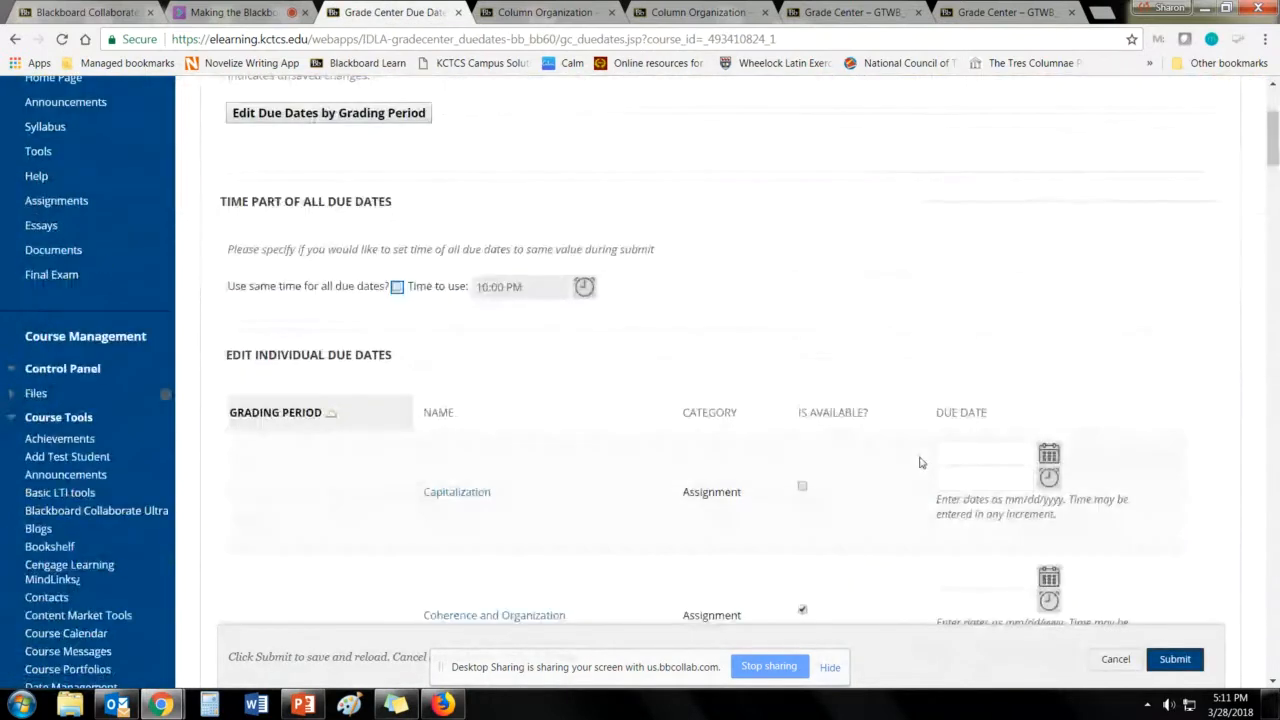
{"action": "scroll", "coordinate": [505, 355], "scroll_direction": "down", "scroll_amount": 4}
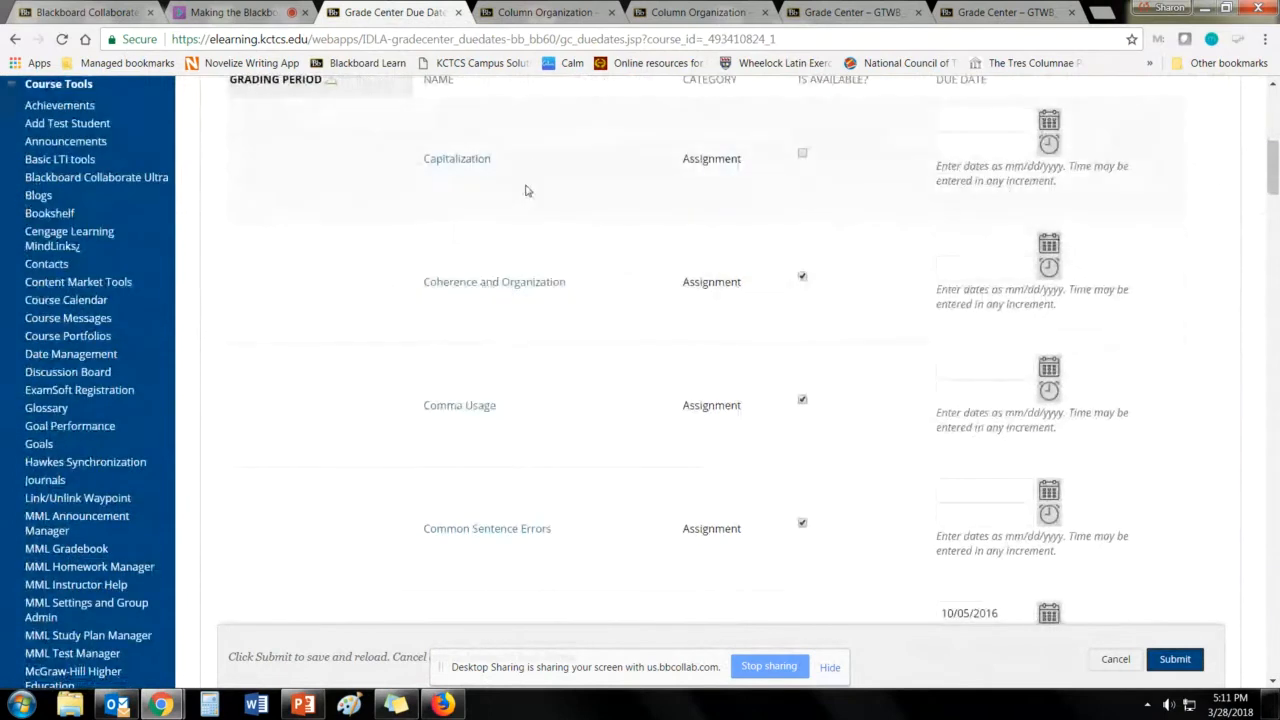
{"action": "scroll", "coordinate": [527, 190], "scroll_direction": "down", "scroll_amount": 3}
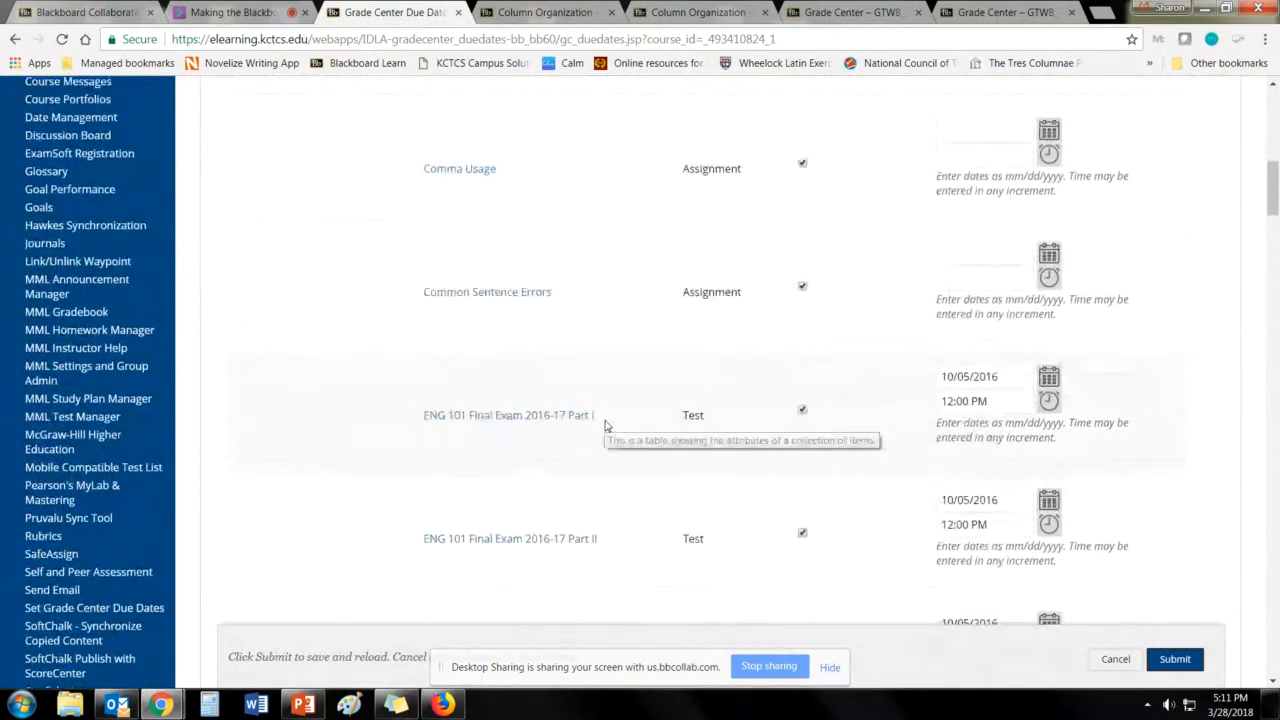
{"action": "scroll", "coordinate": [604, 425], "scroll_direction": "up", "scroll_amount": 8}
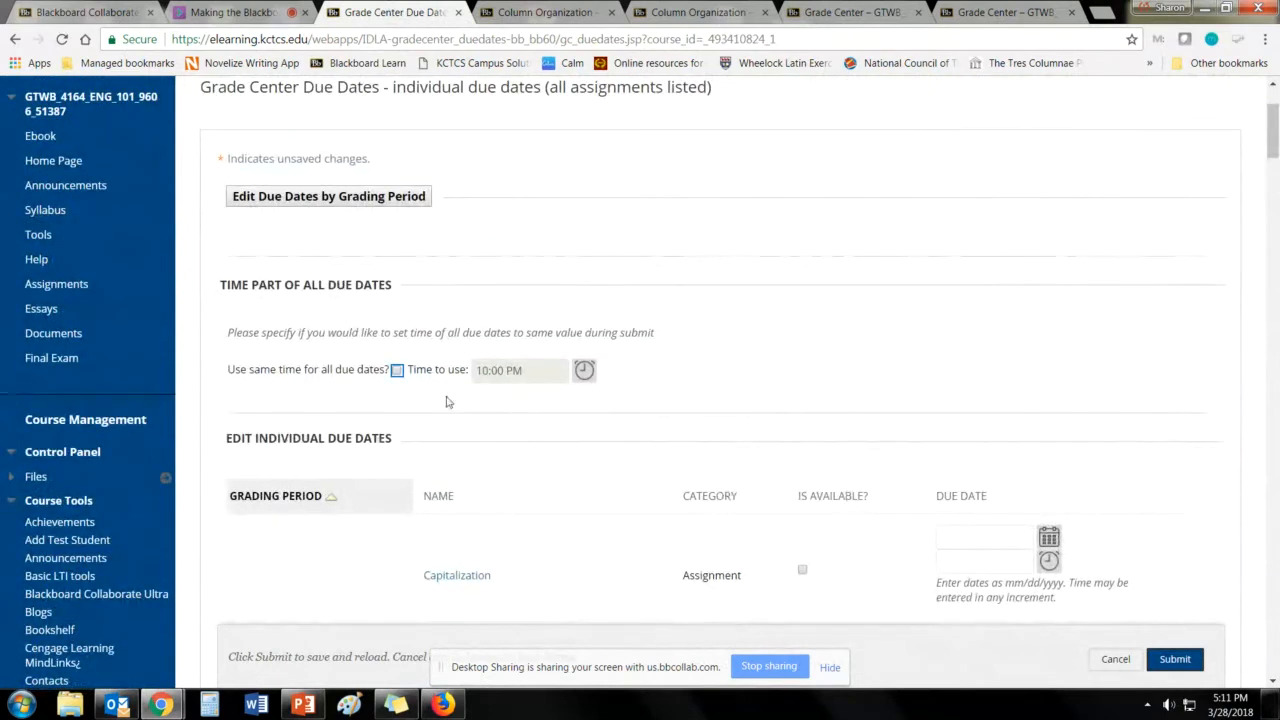
{"action": "left_click", "coordinate": [308, 198]}
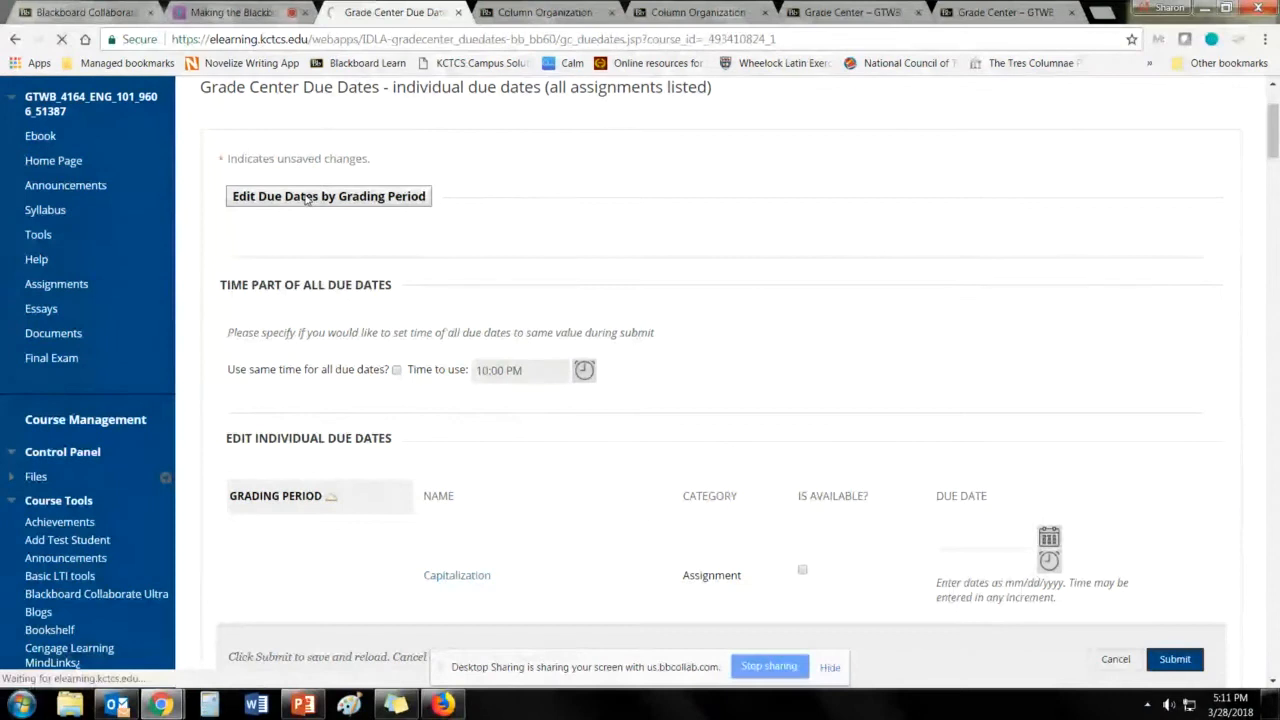
Step: Set the EC grading period's due date to 05/06/2018 using the date picker
{"action": "scroll", "coordinate": [744, 267], "scroll_direction": "down", "scroll_amount": 1}
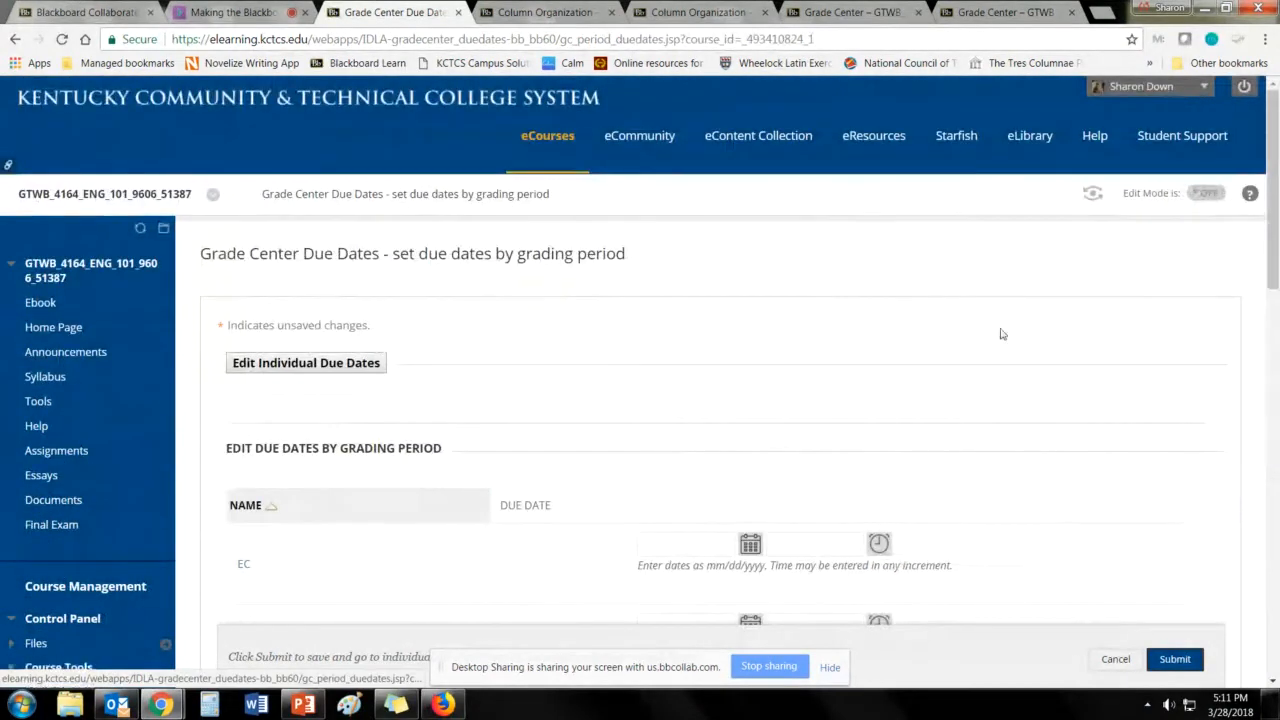
{"action": "scroll", "coordinate": [1006, 337], "scroll_direction": "down", "scroll_amount": 2}
{"action": "scroll", "coordinate": [1010, 343], "scroll_direction": "down", "scroll_amount": 2}
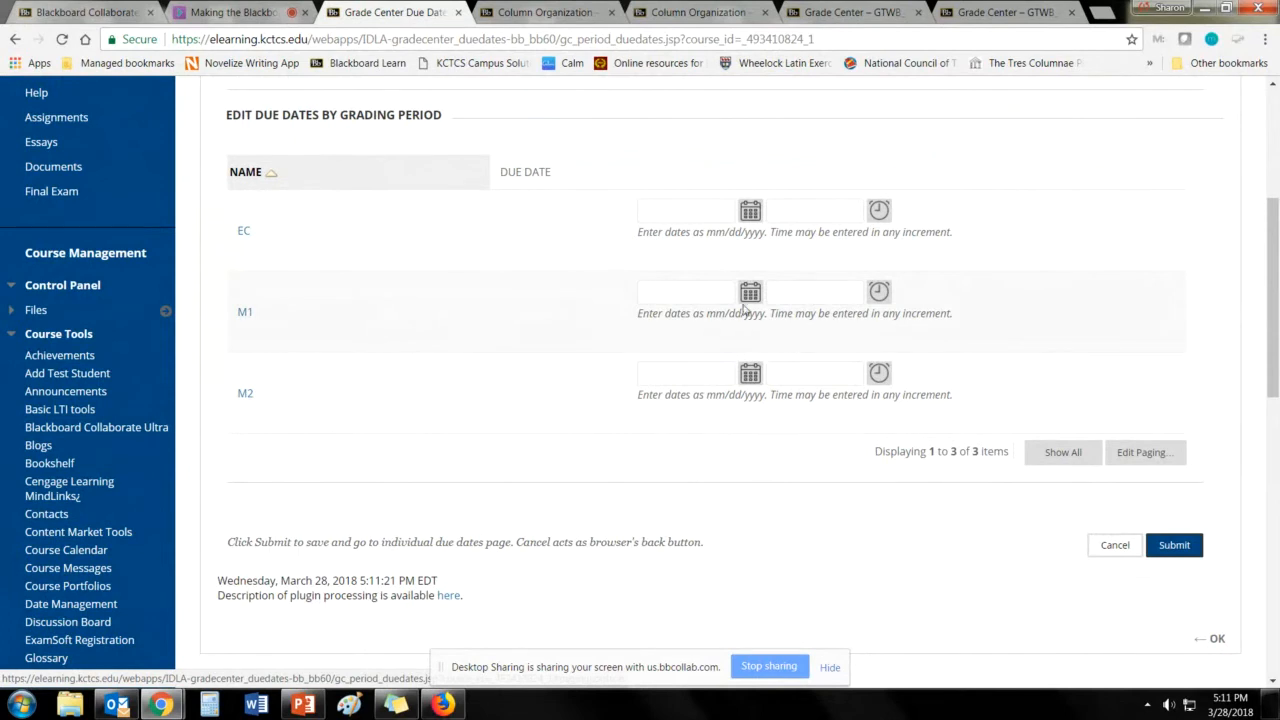
{"action": "left_click", "coordinate": [745, 214]}
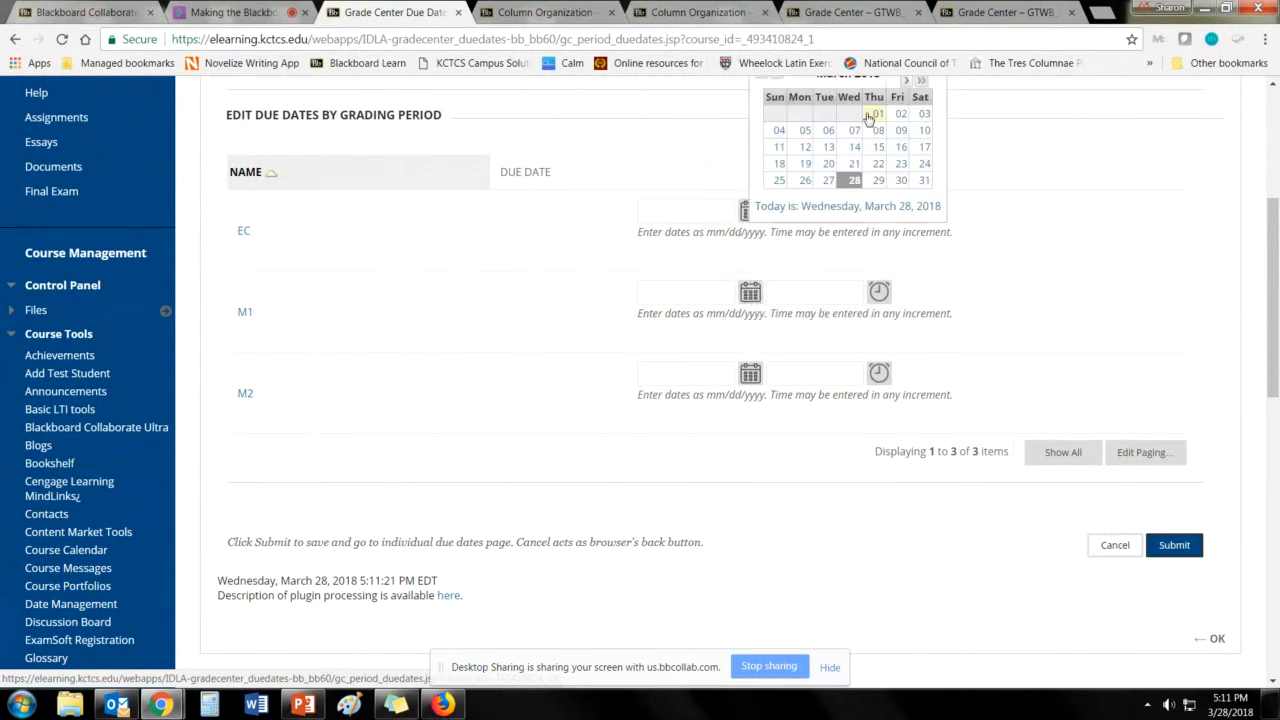
{"action": "scroll", "coordinate": [903, 177], "scroll_direction": "up", "scroll_amount": 3}
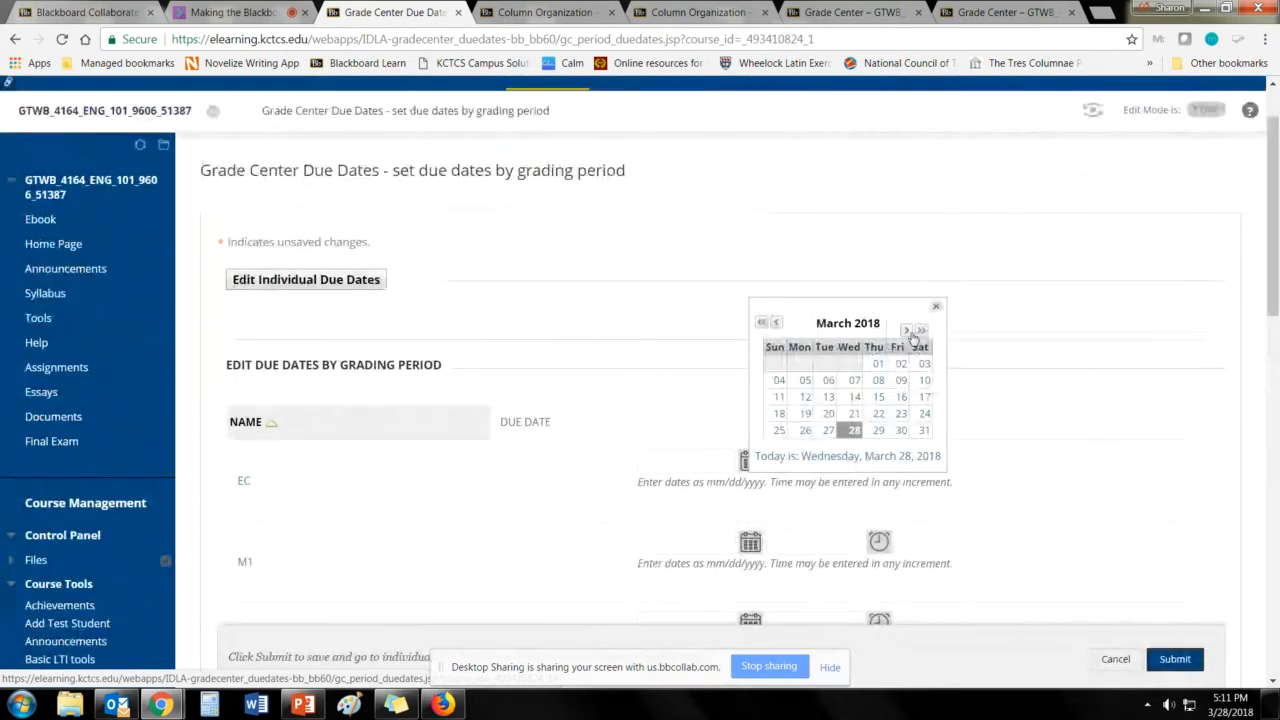
{"action": "left_click", "coordinate": [906, 330]}
{"action": "left_click", "coordinate": [906, 330]}
{"action": "left_click", "coordinate": [776, 385]}
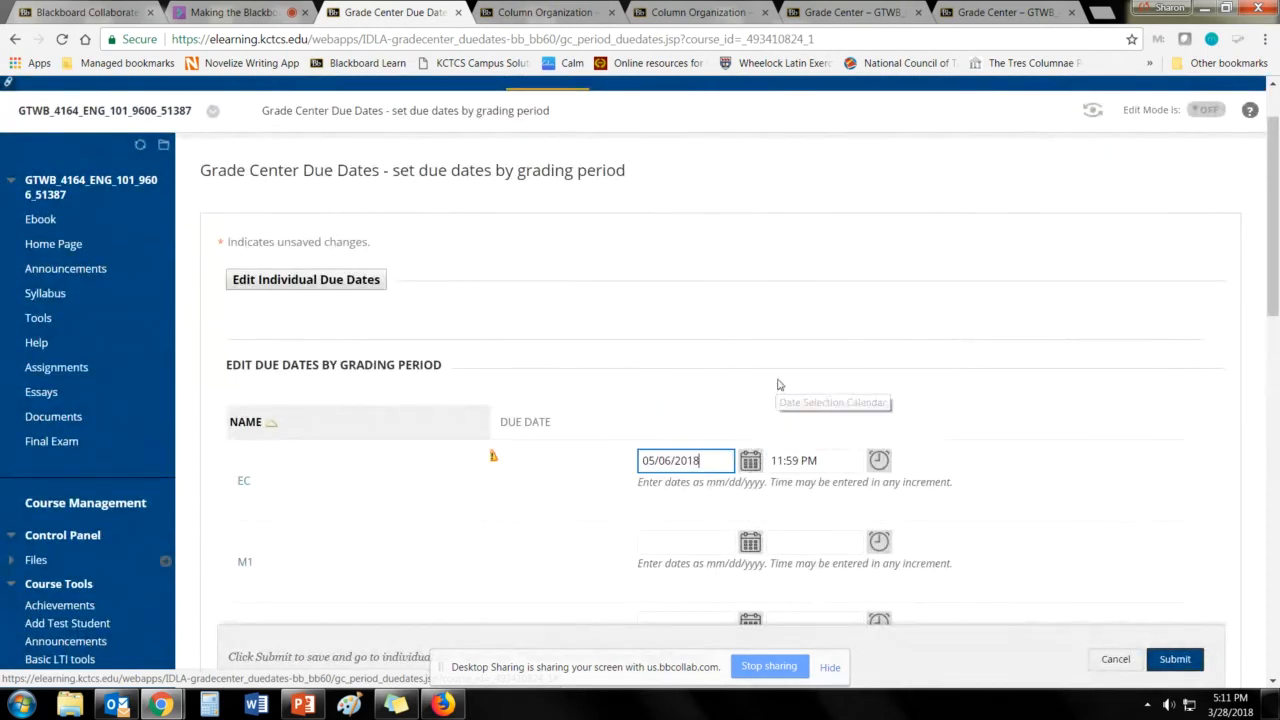
Step: Set the M1 grading period's due date to 04/06/2018 and submit the grading period due dates
{"action": "scroll", "coordinate": [988, 409], "scroll_direction": "down", "scroll_amount": 3}
{"action": "left_click", "coordinate": [751, 297]}
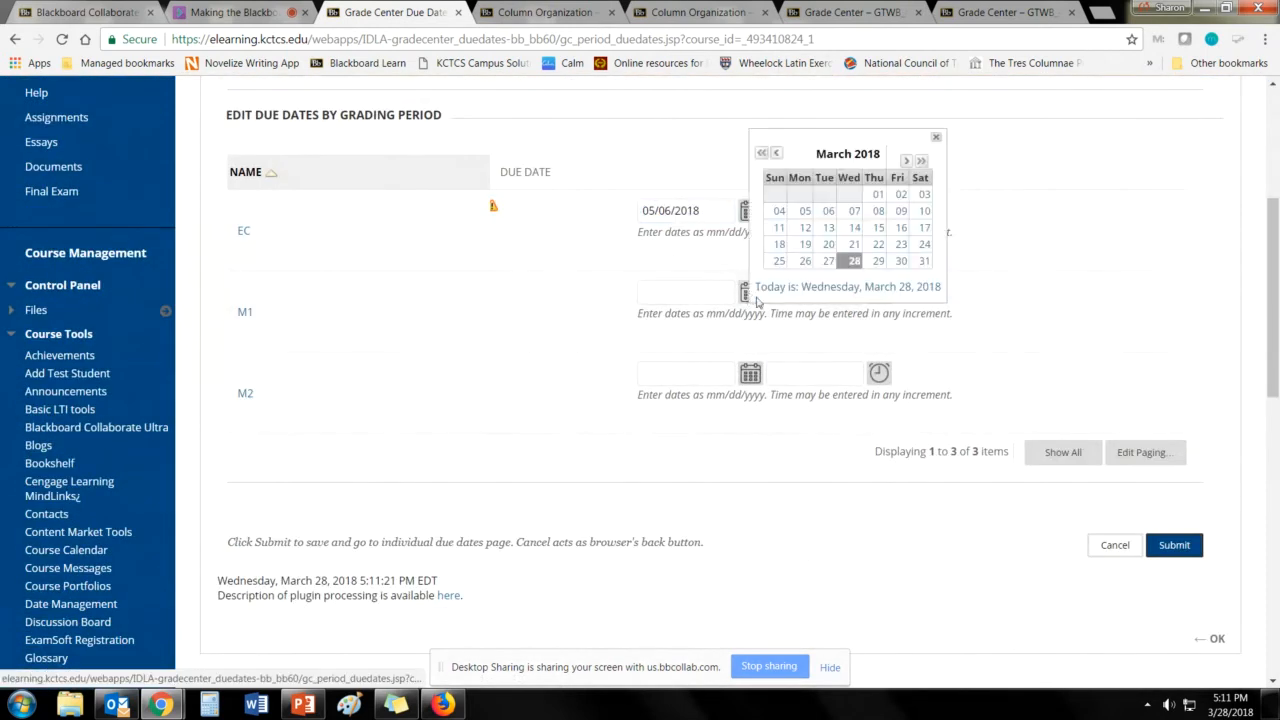
{"action": "left_click", "coordinate": [906, 160]}
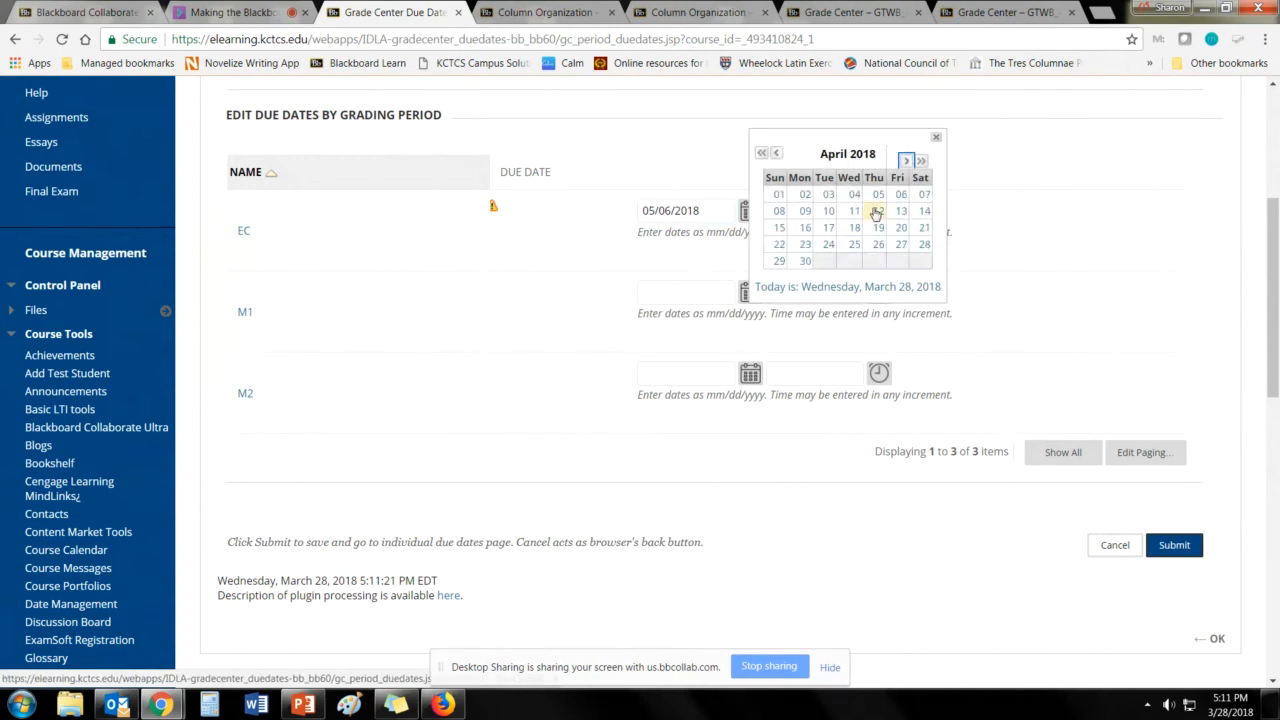
{"action": "left_click", "coordinate": [900, 195]}
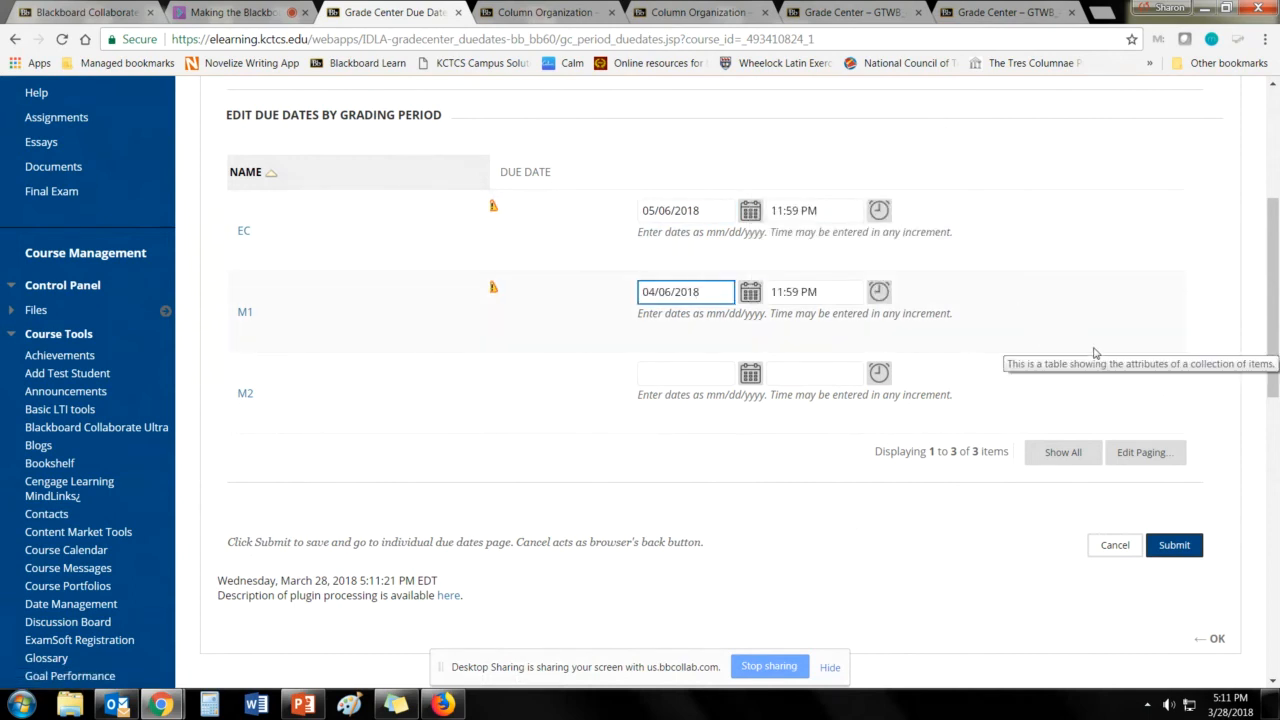
{"action": "scroll", "coordinate": [997, 347], "scroll_direction": "down", "scroll_amount": 3}
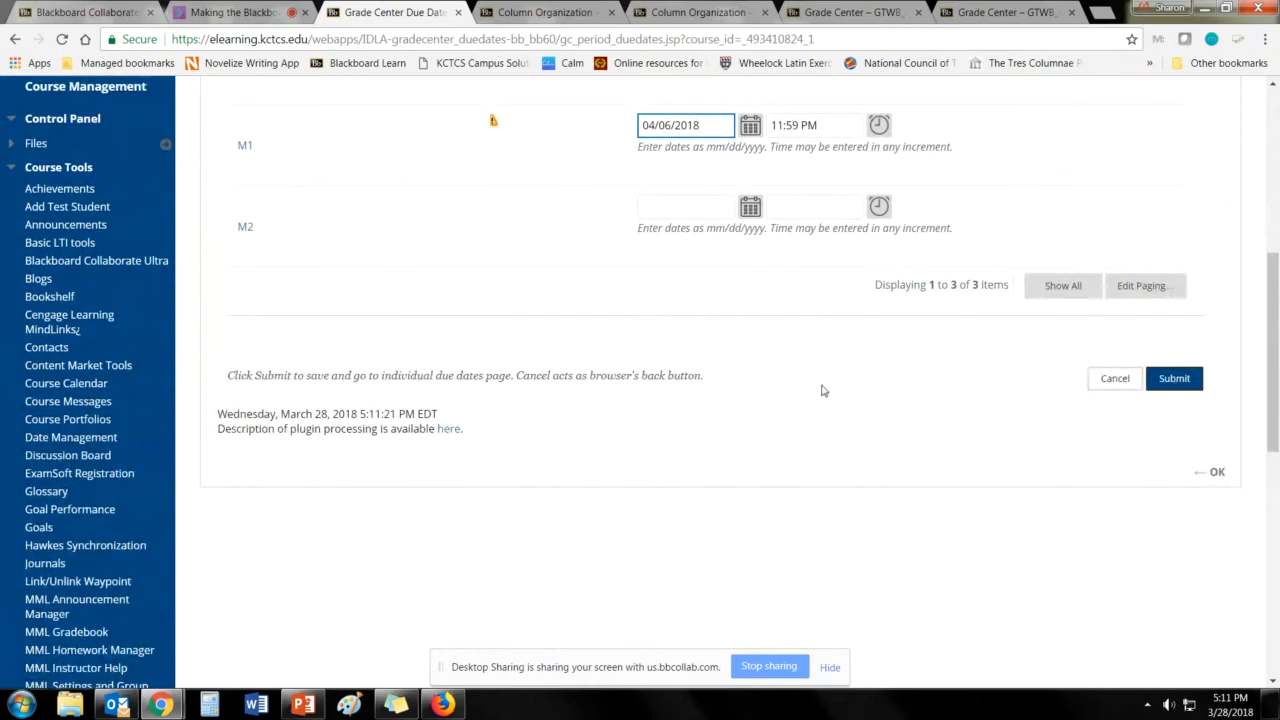
{"action": "scroll", "coordinate": [823, 391], "scroll_direction": "up", "scroll_amount": 3}
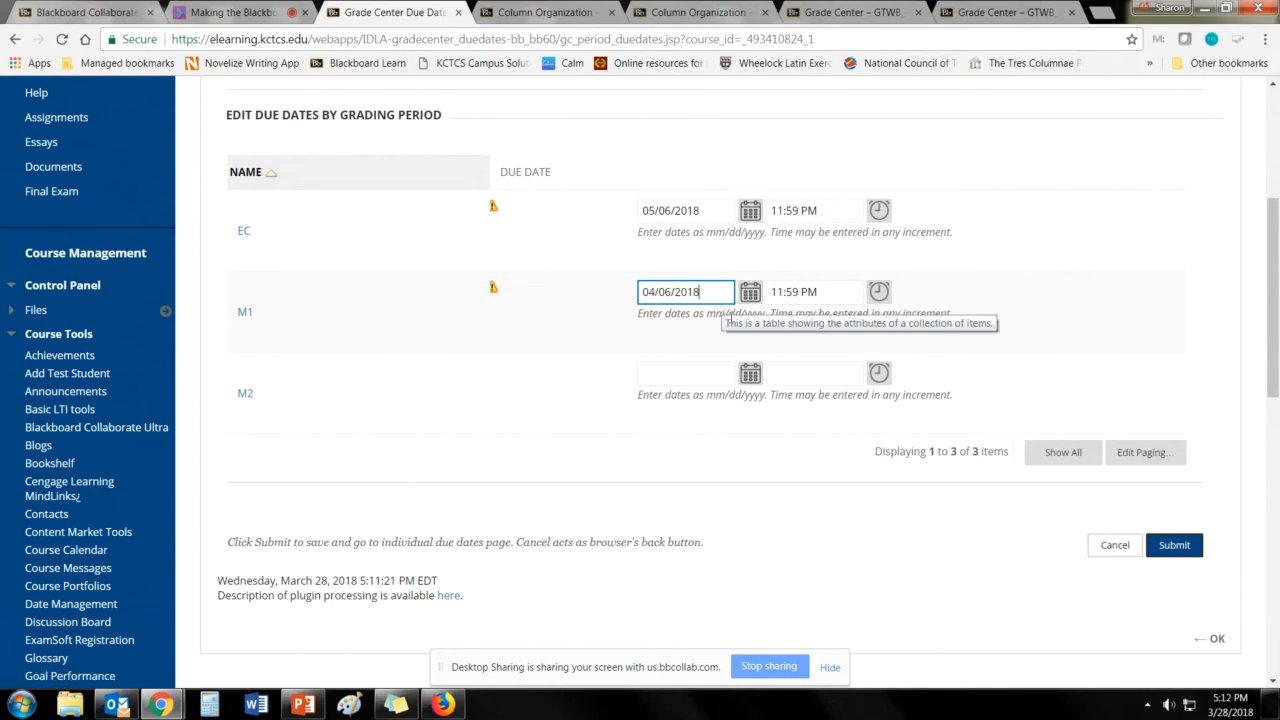
{"action": "left_click", "coordinate": [1176, 546]}
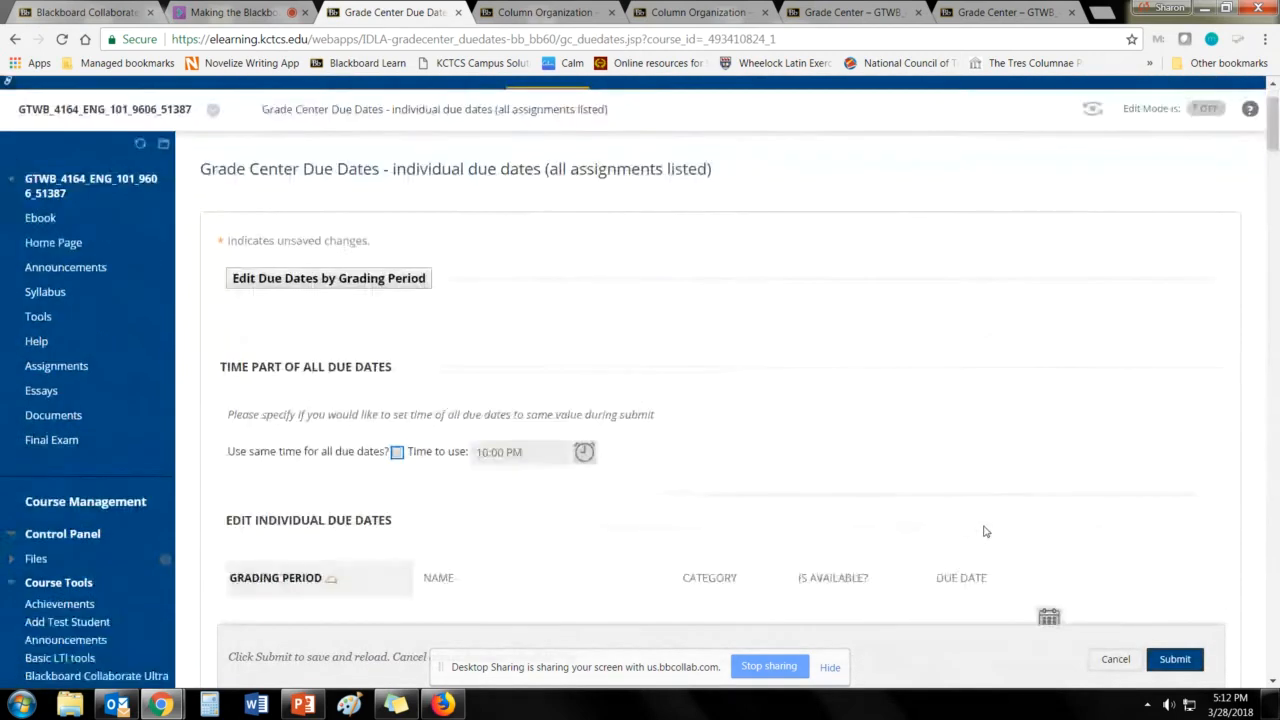
Step: Return from the individual due dates listing to the page for setting due dates by grading period
{"action": "scroll", "coordinate": [985, 531], "scroll_direction": "down", "scroll_amount": 3}
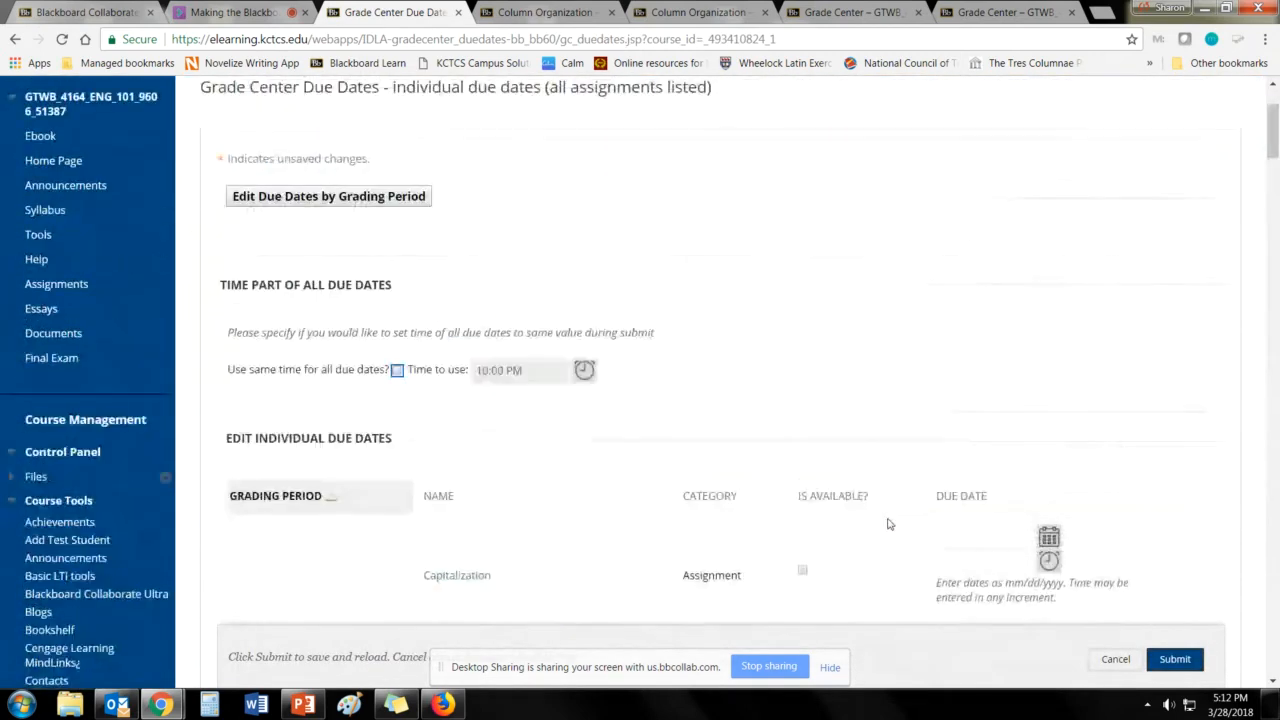
{"action": "left_click", "coordinate": [322, 197]}
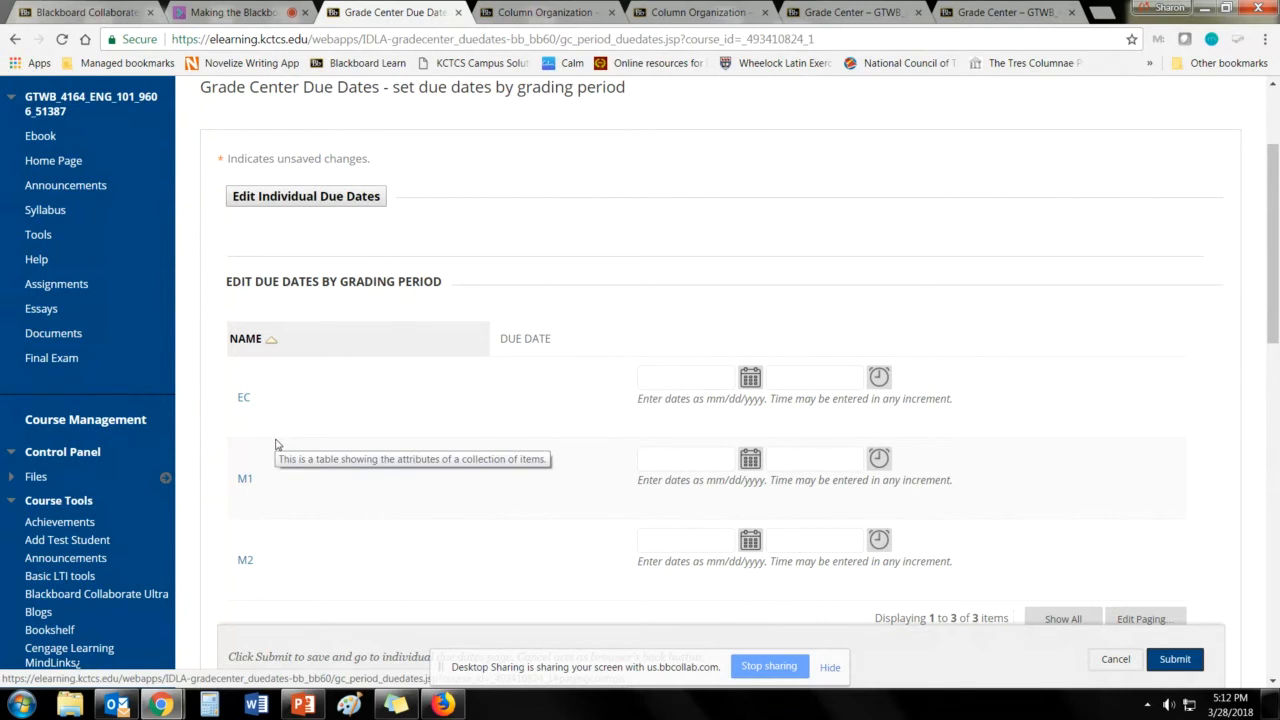
Step: Go from the grading period due dates page to the listing of individual due dates
{"action": "scroll", "coordinate": [1159, 450], "scroll_direction": "down", "scroll_amount": 1}
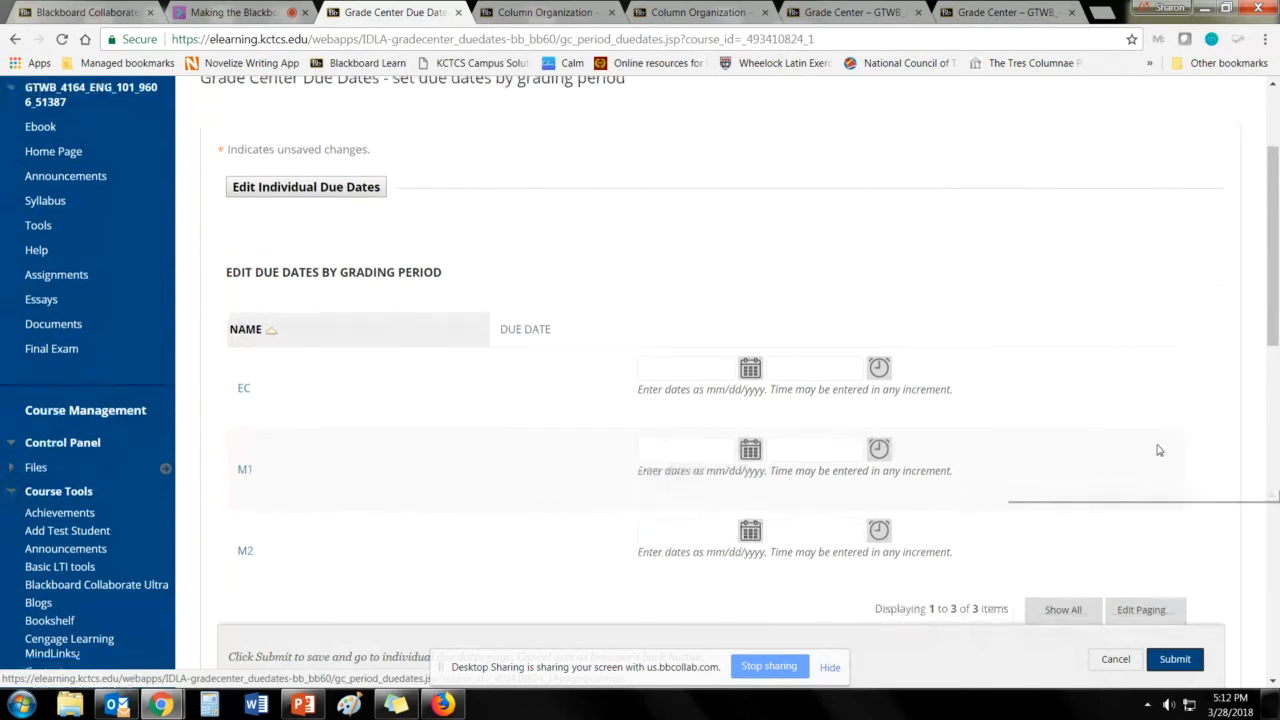
{"action": "scroll", "coordinate": [1159, 450], "scroll_direction": "down", "scroll_amount": 2}
{"action": "left_click", "coordinate": [1215, 643]}
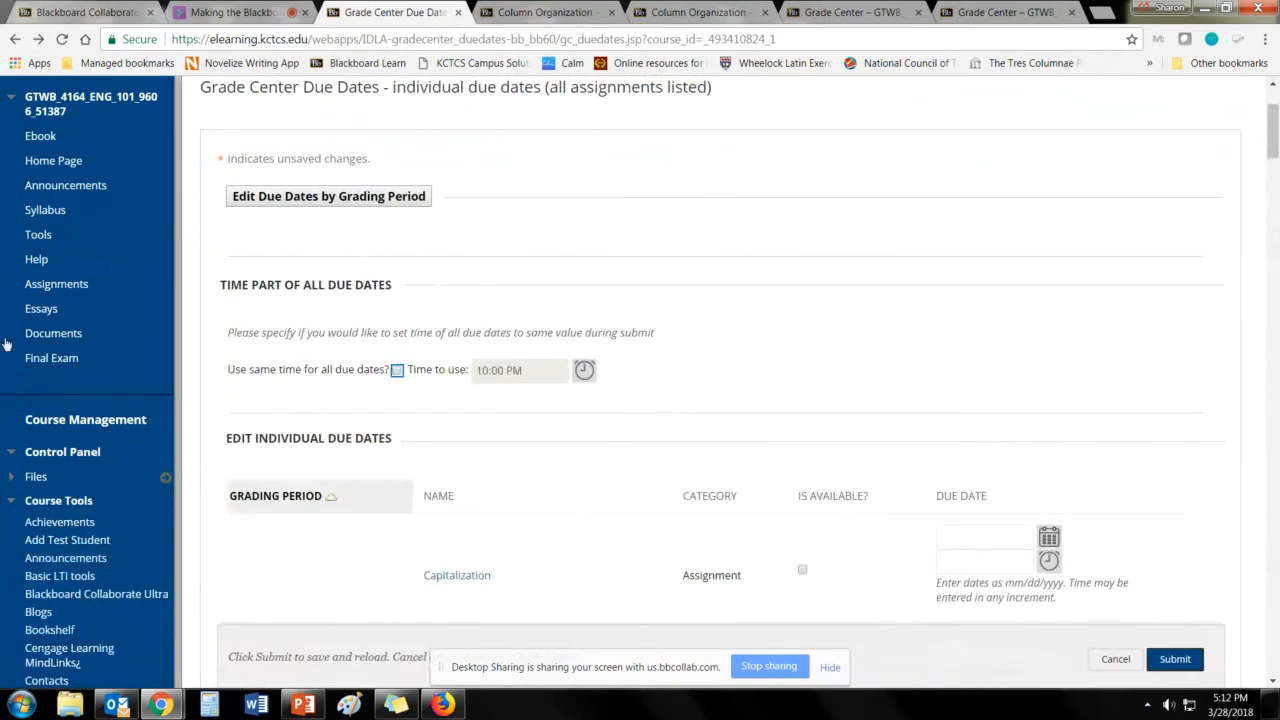
Step: Open the course's Full Grade Center and go to its Column Organization page
{"action": "left_click", "coordinate": [31, 505]}
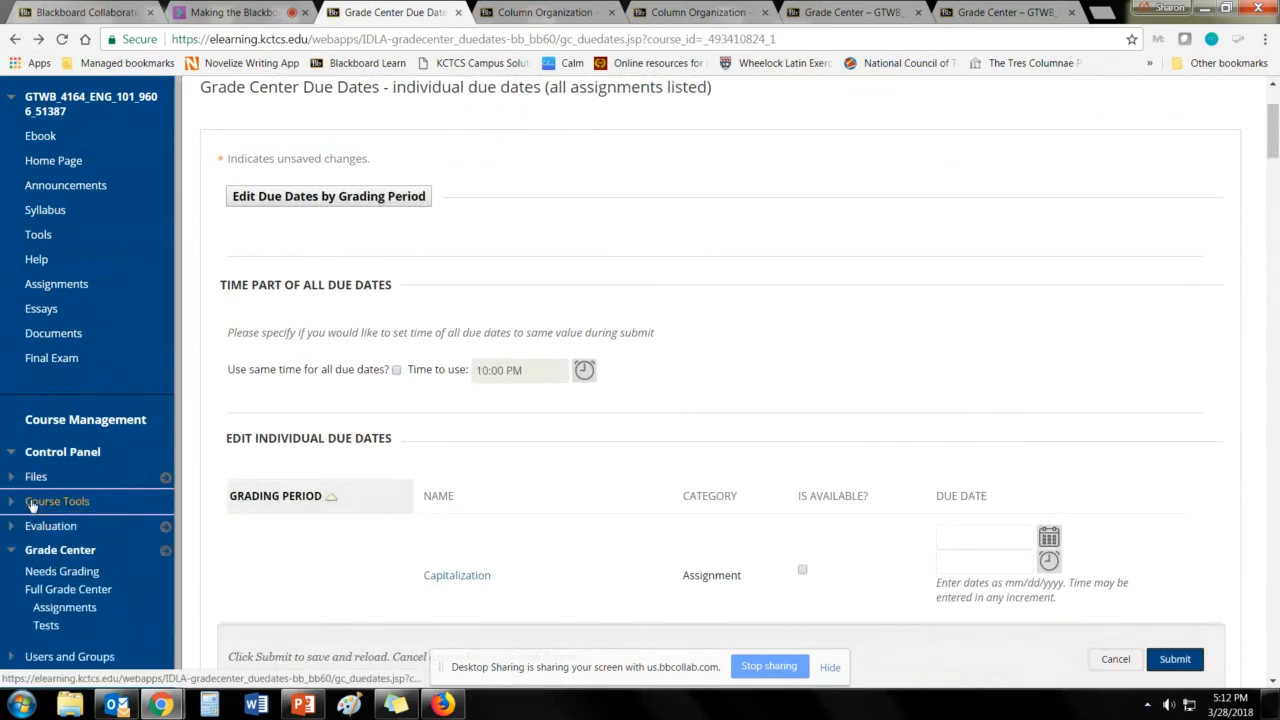
{"action": "scroll", "coordinate": [60, 508], "scroll_direction": "down", "scroll_amount": 2}
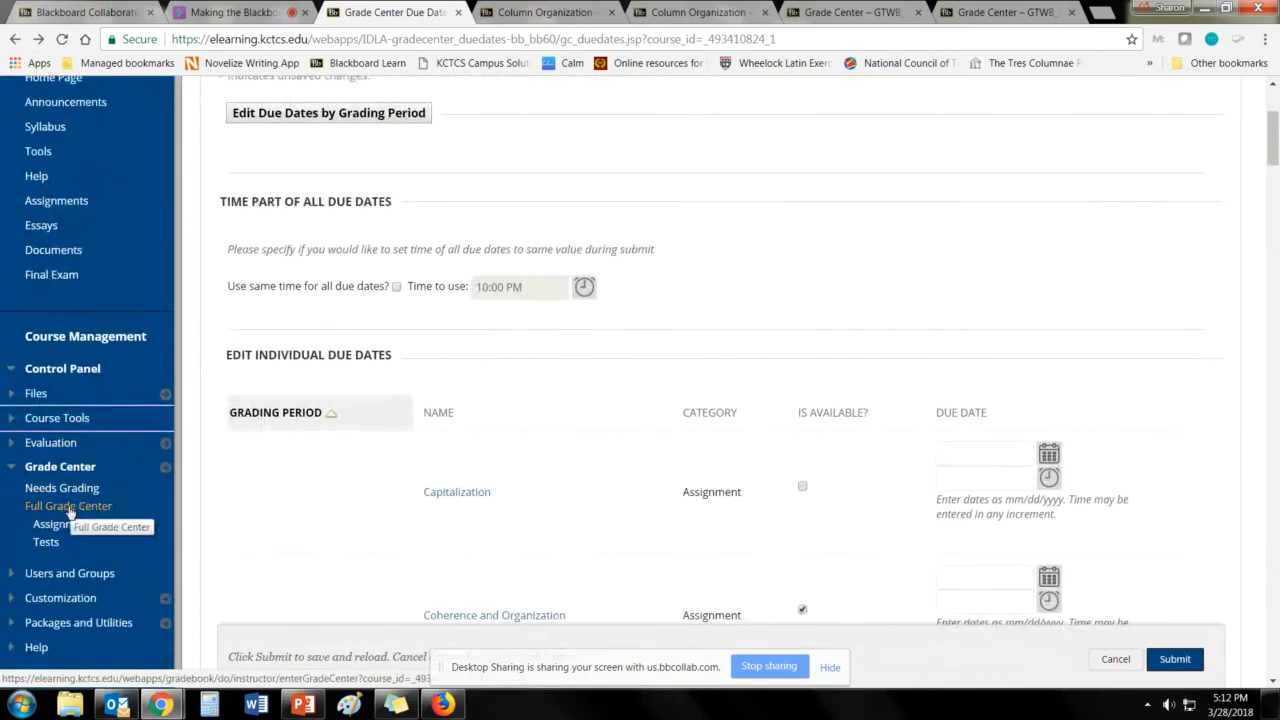
{"action": "left_click", "coordinate": [68, 508]}
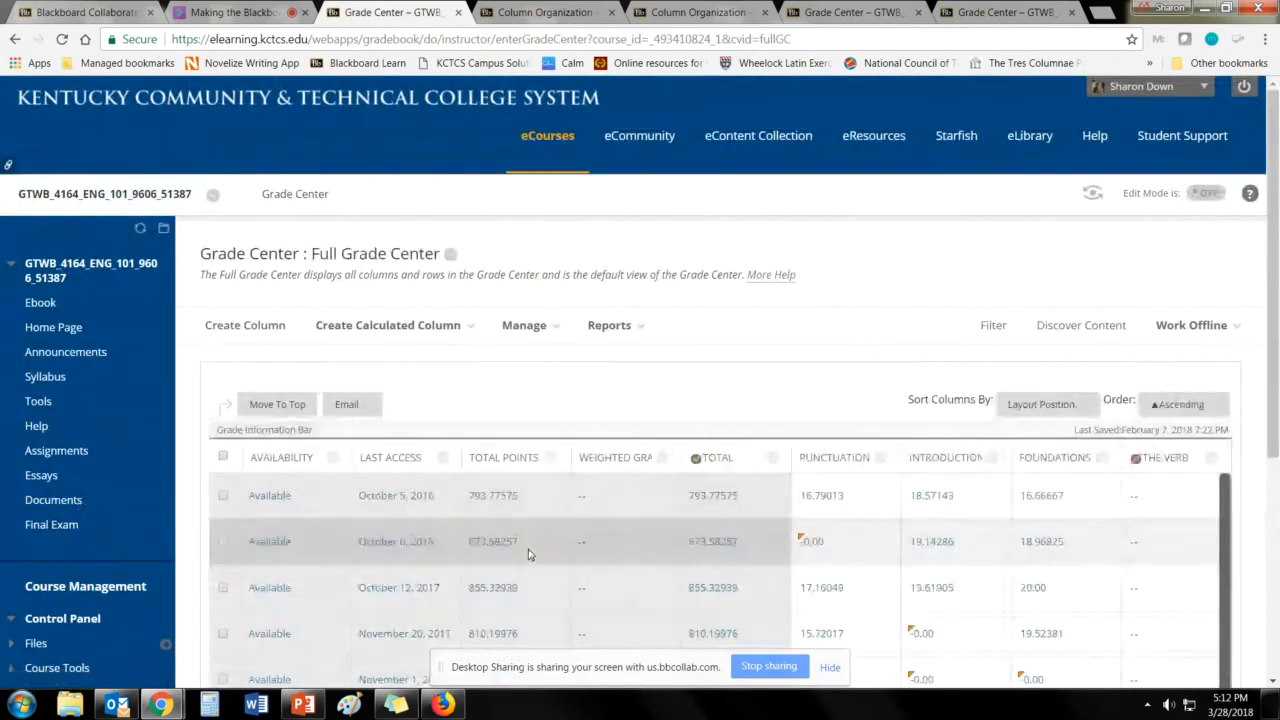
{"action": "left_click", "coordinate": [524, 325]}
{"action": "left_click", "coordinate": [551, 470]}
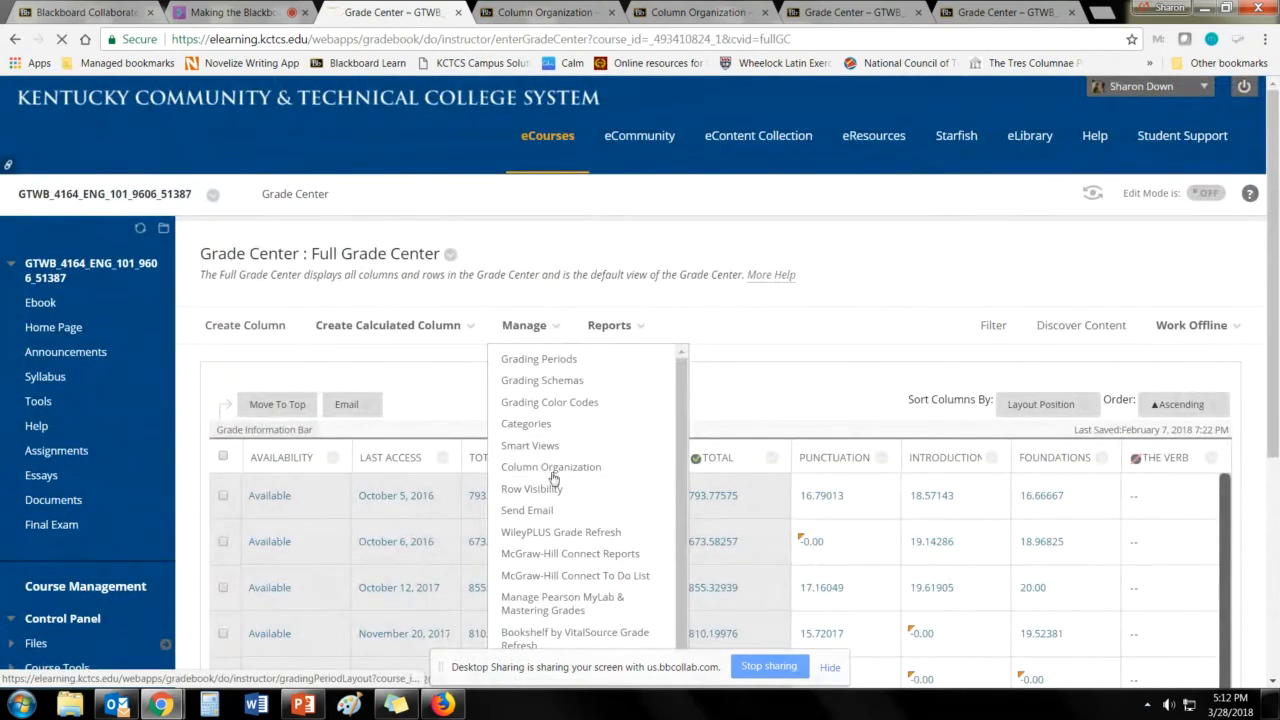
Step: Check the due dates of the assignments in the M1, EC, M2 and Not in a Grading Period sections
{"action": "scroll", "coordinate": [877, 482], "scroll_direction": "down", "scroll_amount": 3}
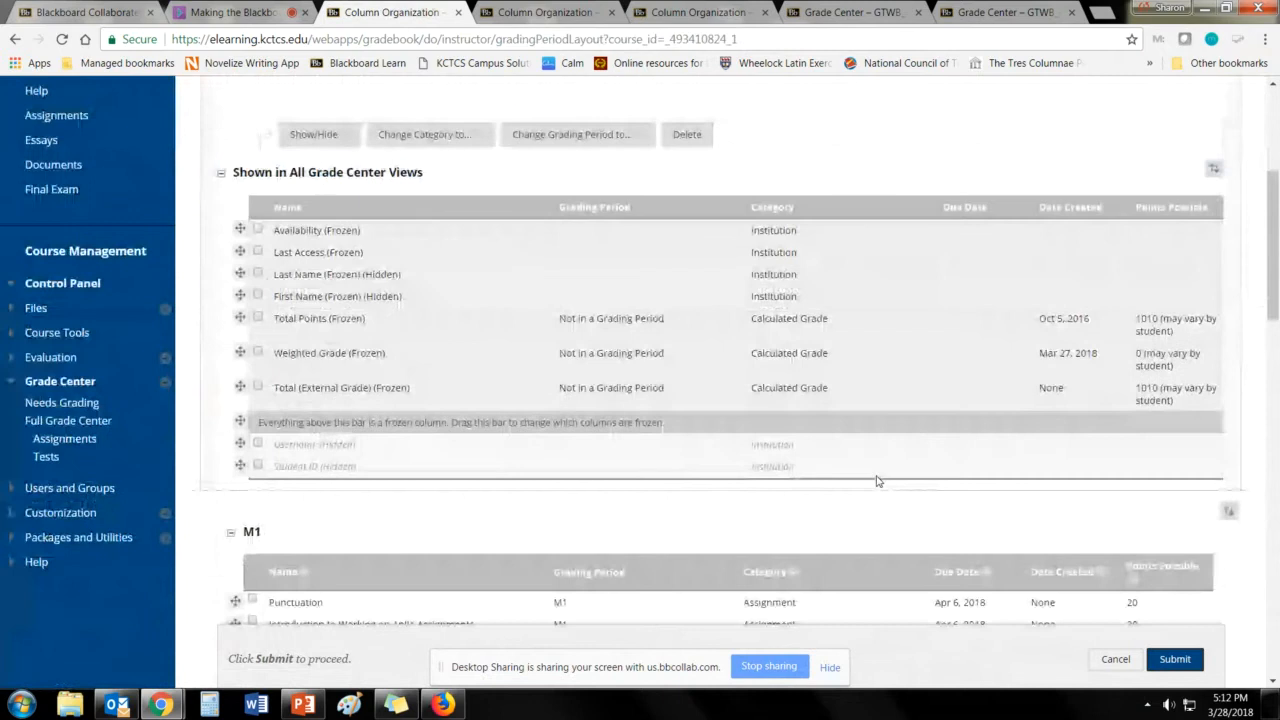
{"action": "scroll", "coordinate": [877, 482], "scroll_direction": "down", "scroll_amount": 4}
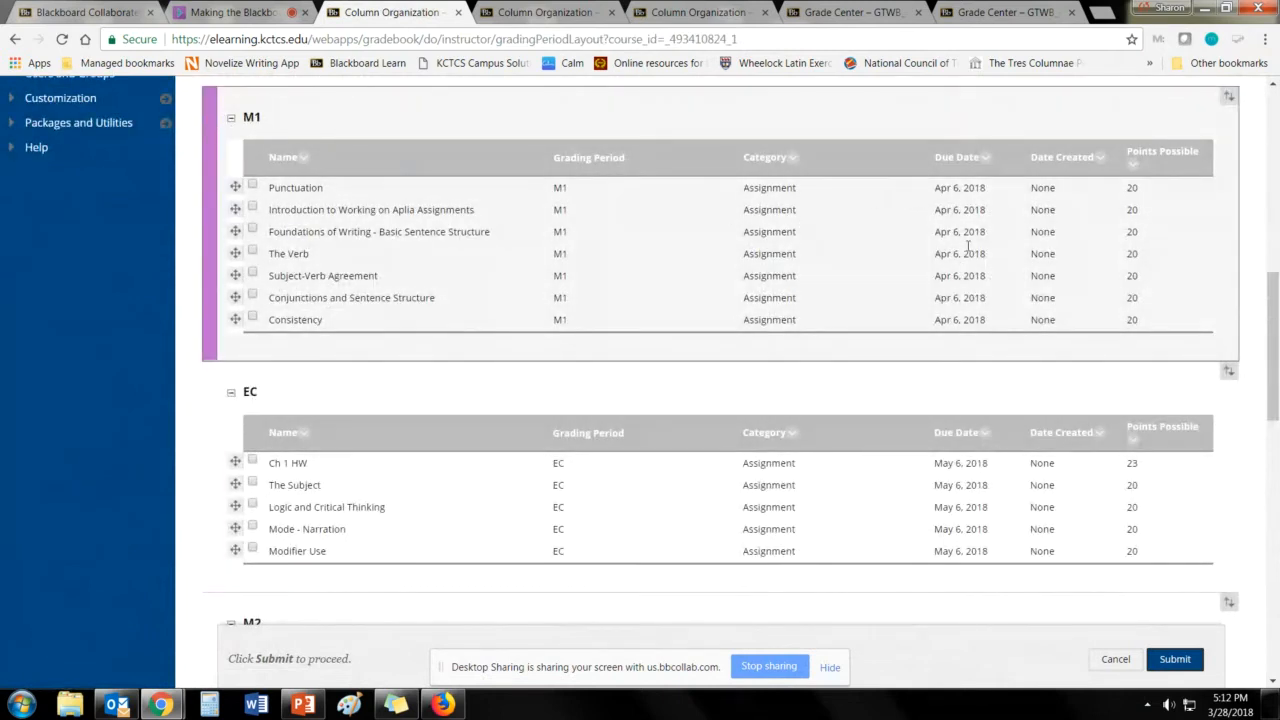
{"action": "scroll", "coordinate": [613, 350], "scroll_direction": "down", "scroll_amount": 2}
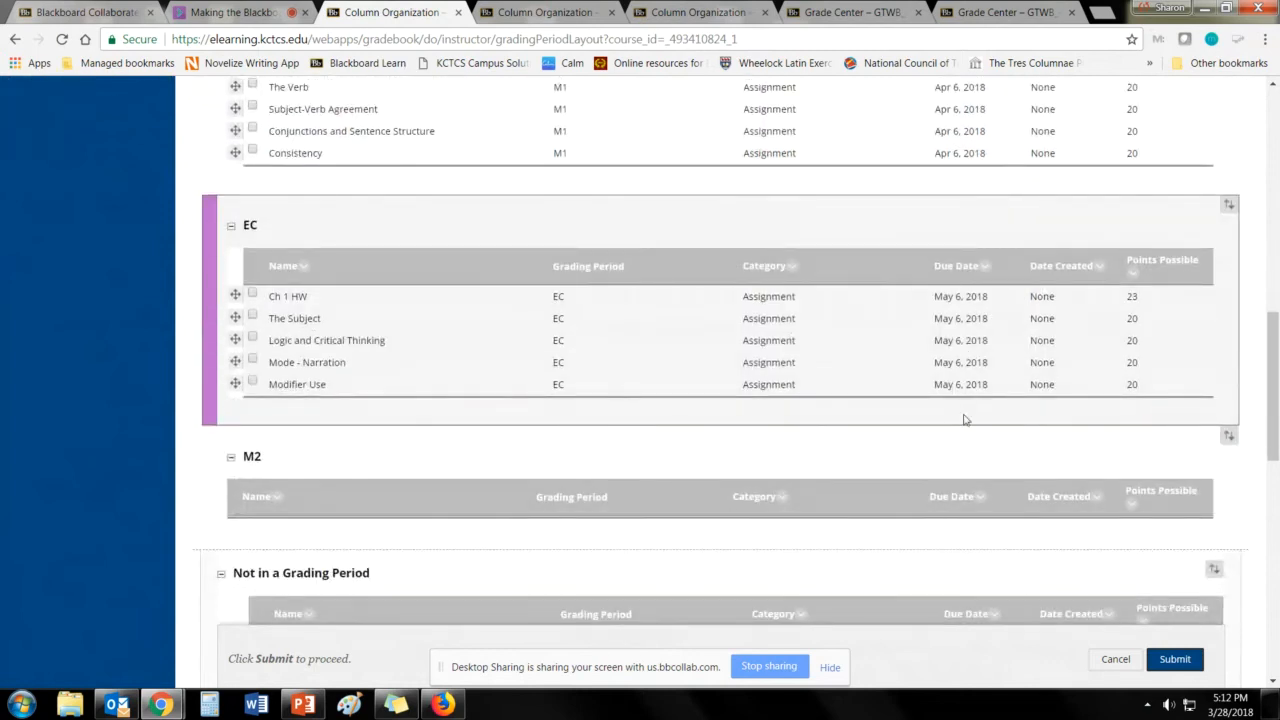
{"action": "scroll", "coordinate": [929, 460], "scroll_direction": "down", "scroll_amount": 3}
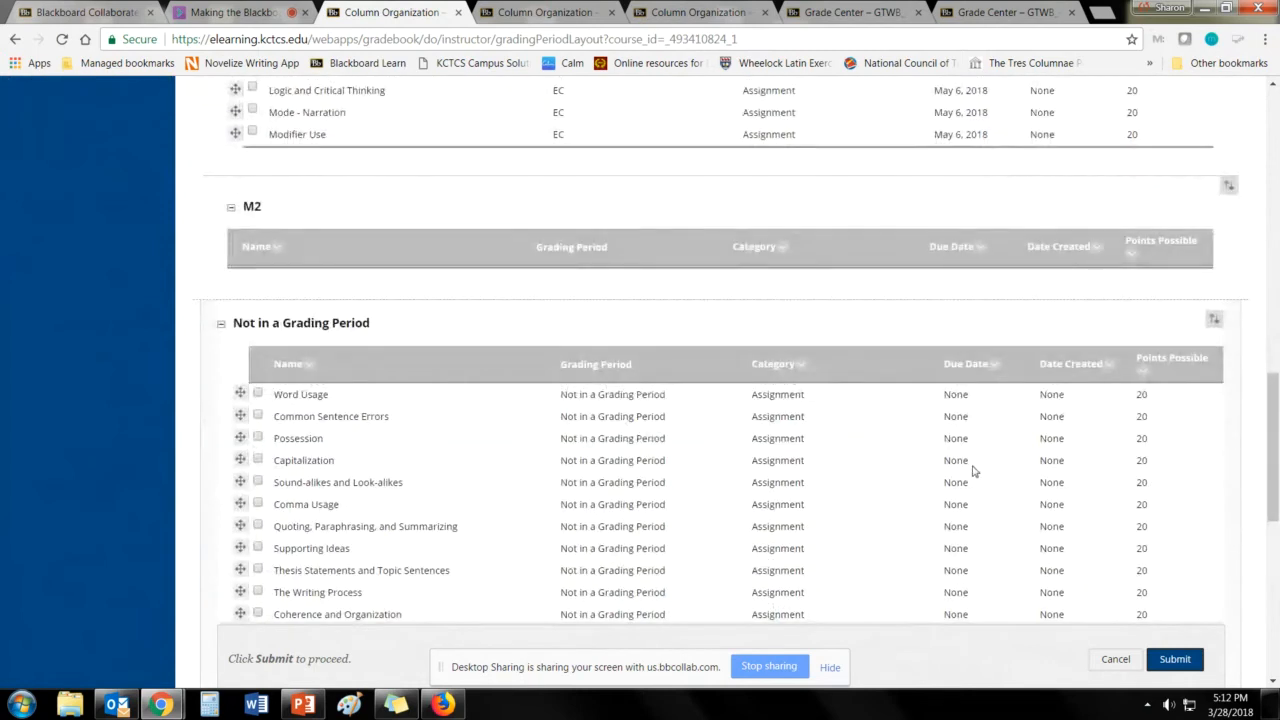
{"action": "scroll", "coordinate": [966, 466], "scroll_direction": "up", "scroll_amount": 3}
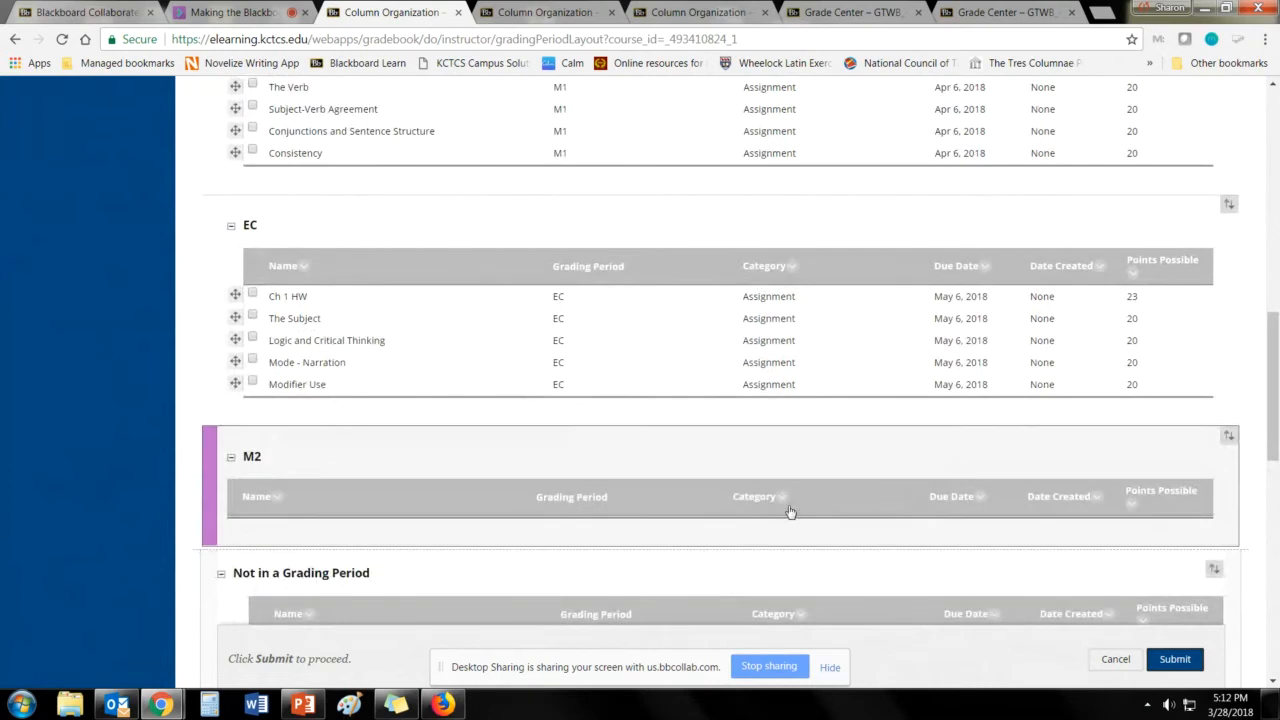
Step: Switch to the PowerPoint presentation and show slide 10, Categories
{"action": "left_click", "coordinate": [302, 704]}
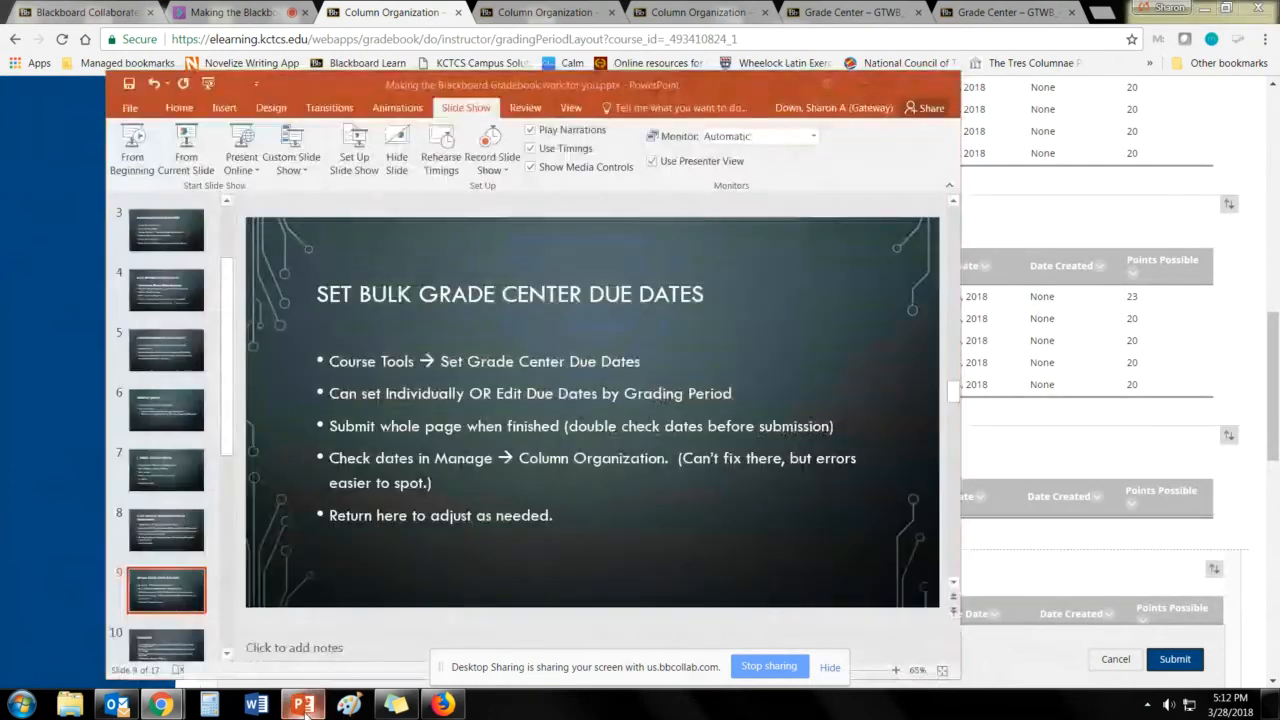
{"action": "left_click", "coordinate": [167, 643]}
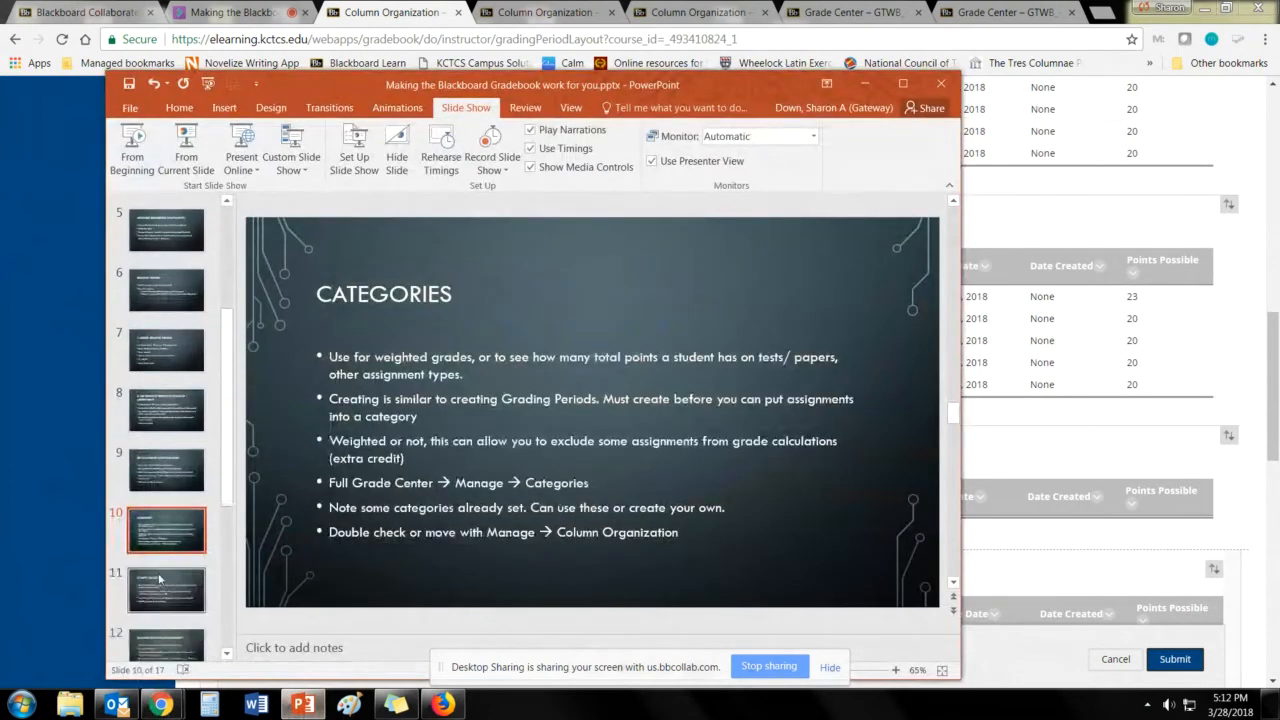
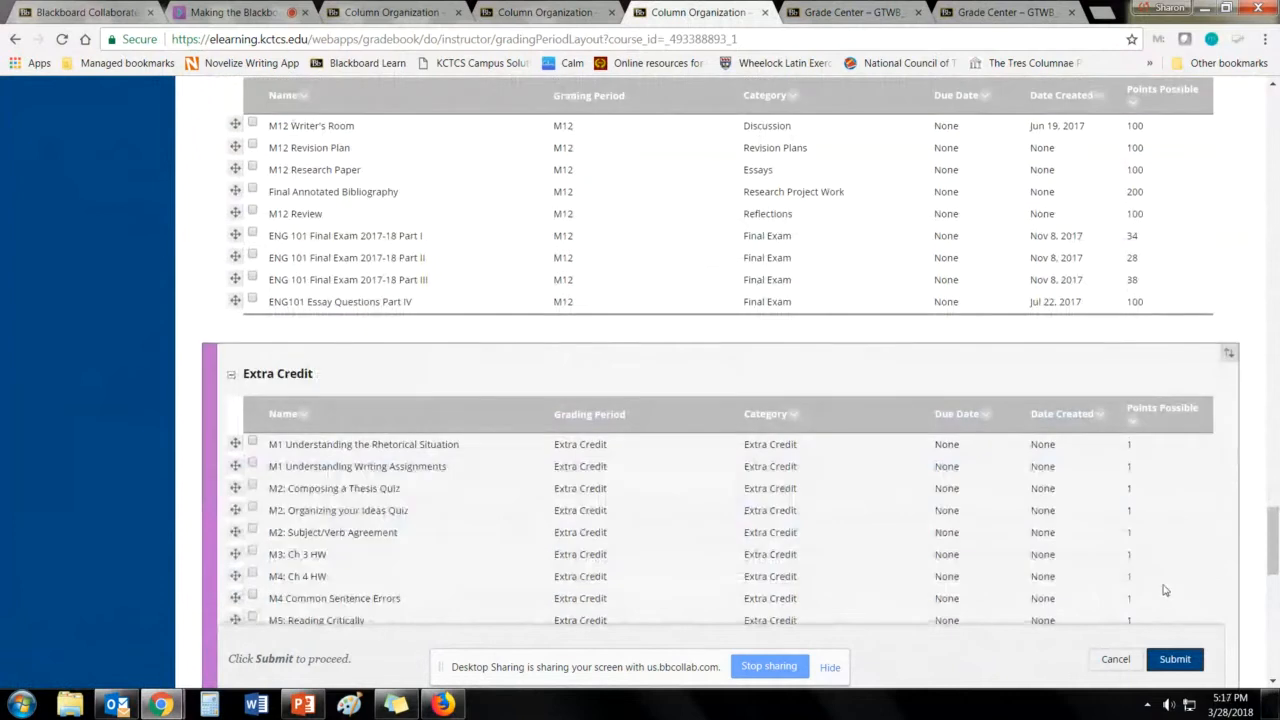
Step: Submit the master course's column organization and open the ENG 101: Writing I (4176_98Z6) course from the eCourses list
{"action": "left_click", "coordinate": [1170, 662]}
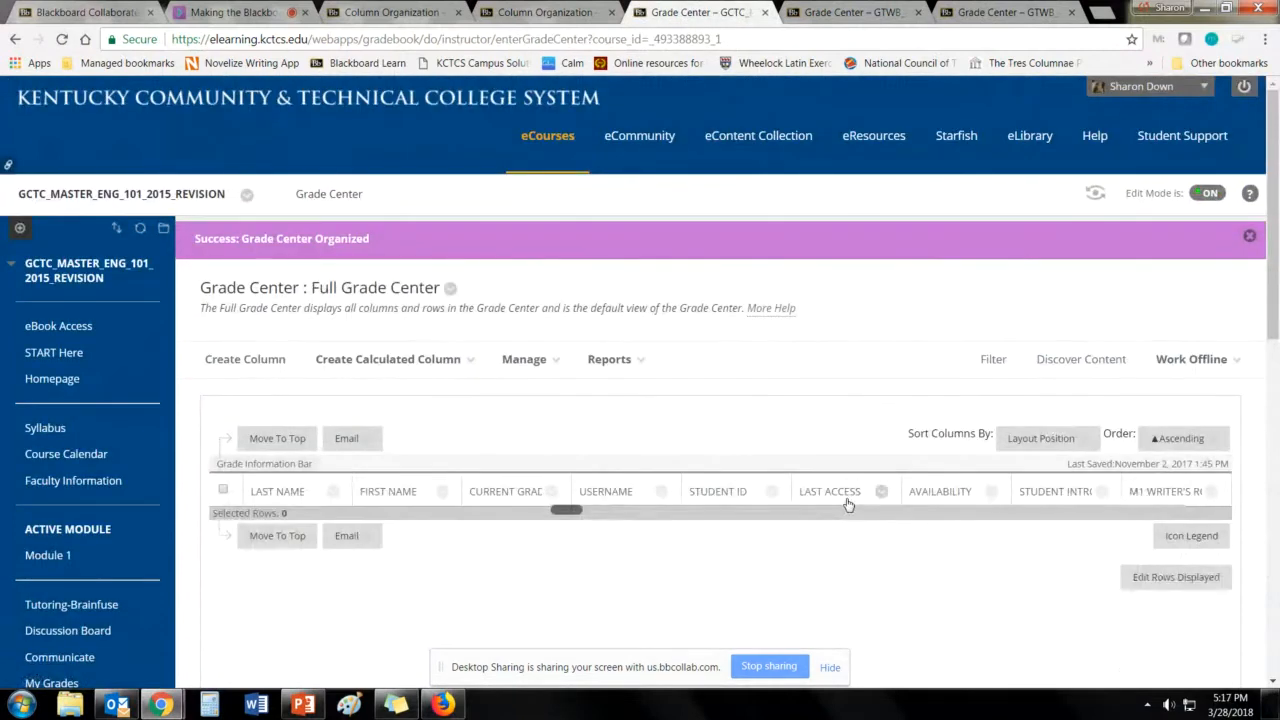
{"action": "left_click", "coordinate": [565, 146]}
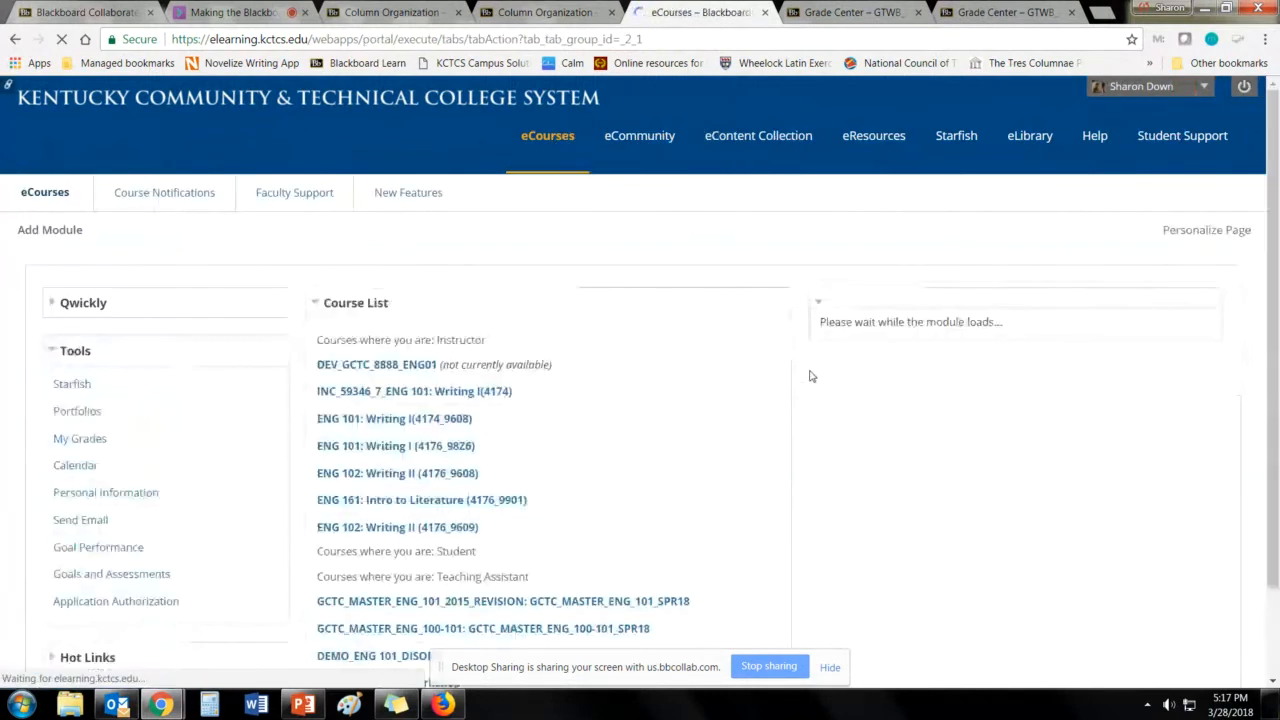
{"action": "scroll", "coordinate": [800, 371], "scroll_direction": "down", "scroll_amount": 1}
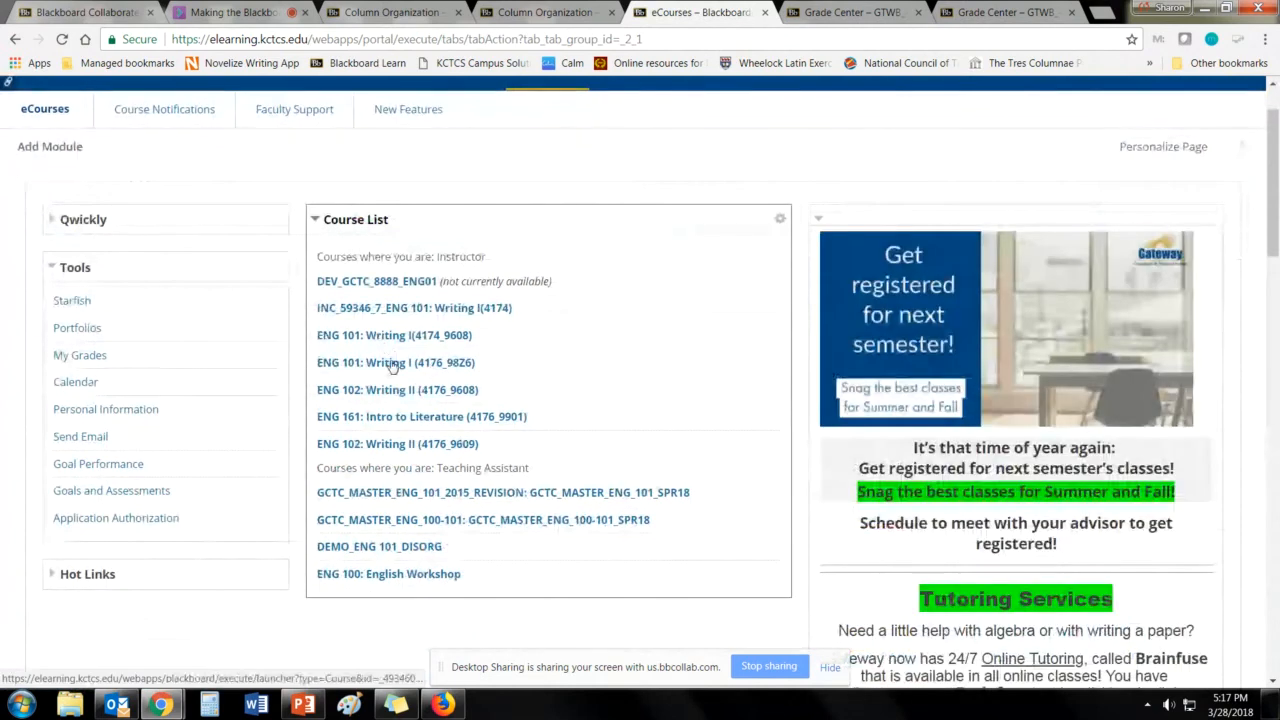
{"action": "left_click", "coordinate": [391, 364]}
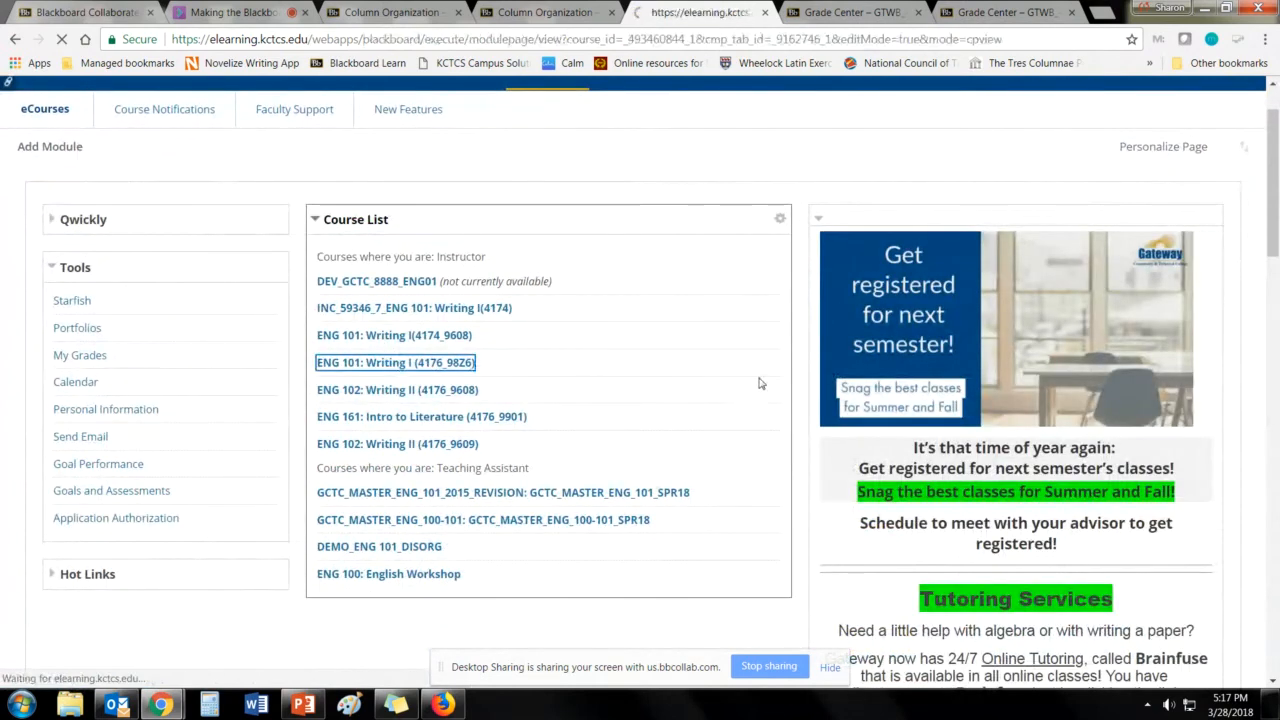
Step: Open the ENG 101 Online Syllabus 79960 from the course's Syllabus page and examine its Grade Breakdown table
{"action": "scroll", "coordinate": [84, 423], "scroll_direction": "down", "scroll_amount": 1}
{"action": "scroll", "coordinate": [84, 423], "scroll_direction": "down", "scroll_amount": 2}
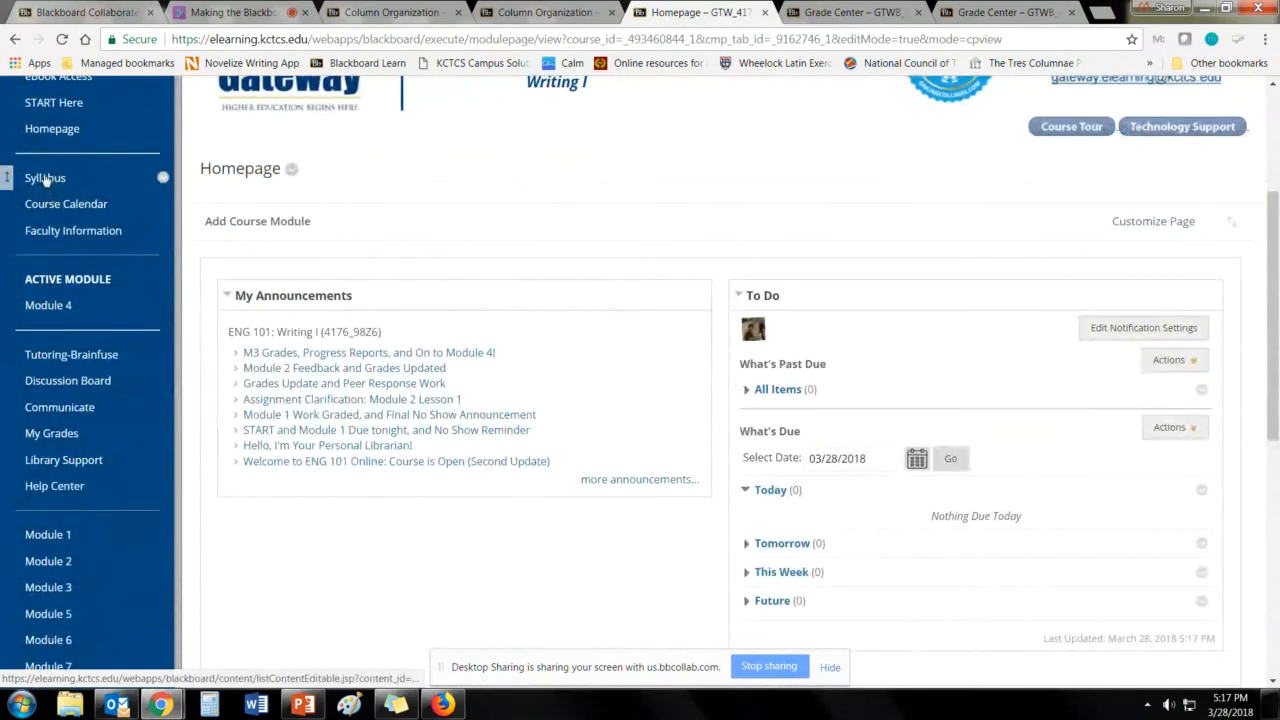
{"action": "left_click", "coordinate": [46, 181]}
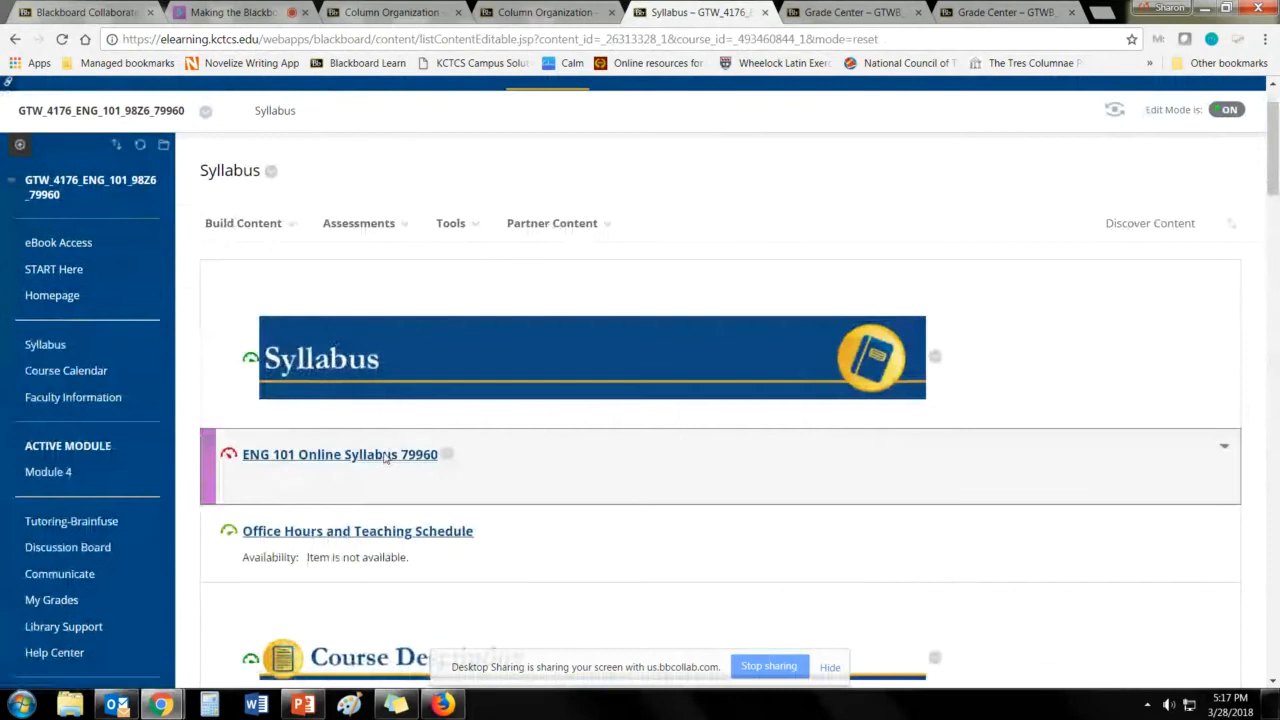
{"action": "left_click", "coordinate": [340, 451]}
{"action": "scroll", "coordinate": [757, 423], "scroll_direction": "down", "scroll_amount": 3}
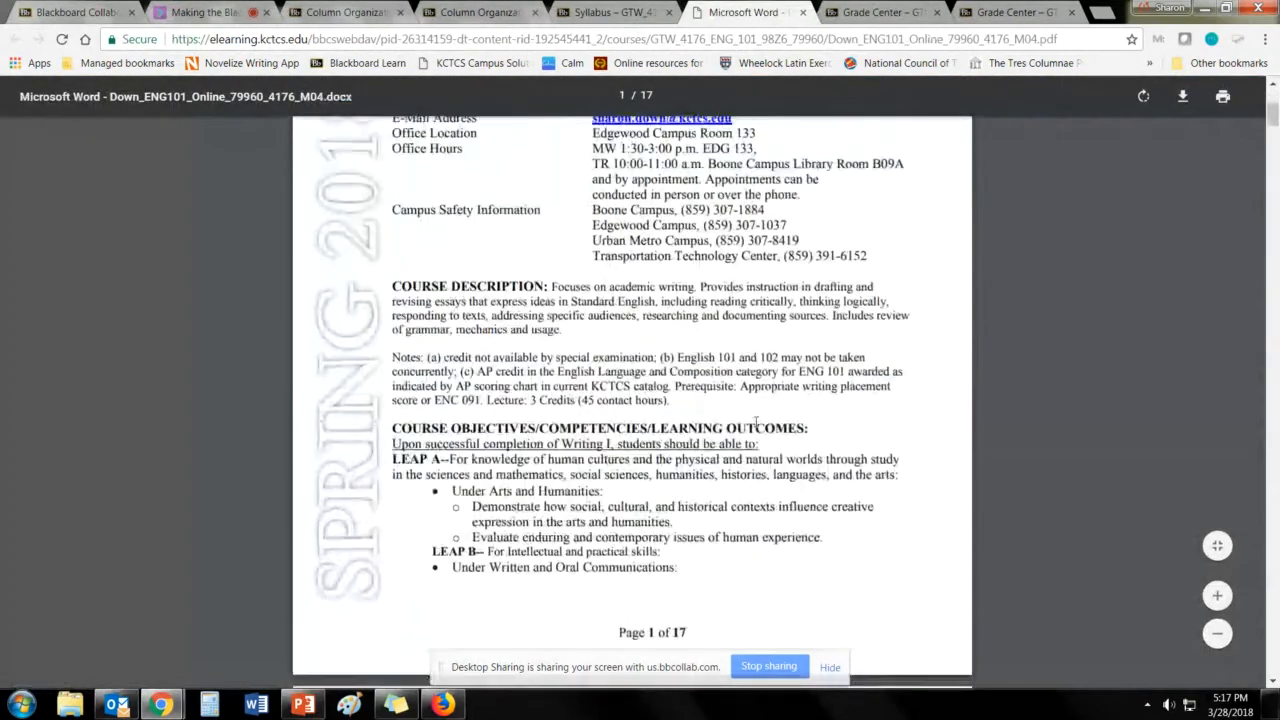
{"action": "scroll", "coordinate": [757, 423], "scroll_direction": "down", "scroll_amount": 10}
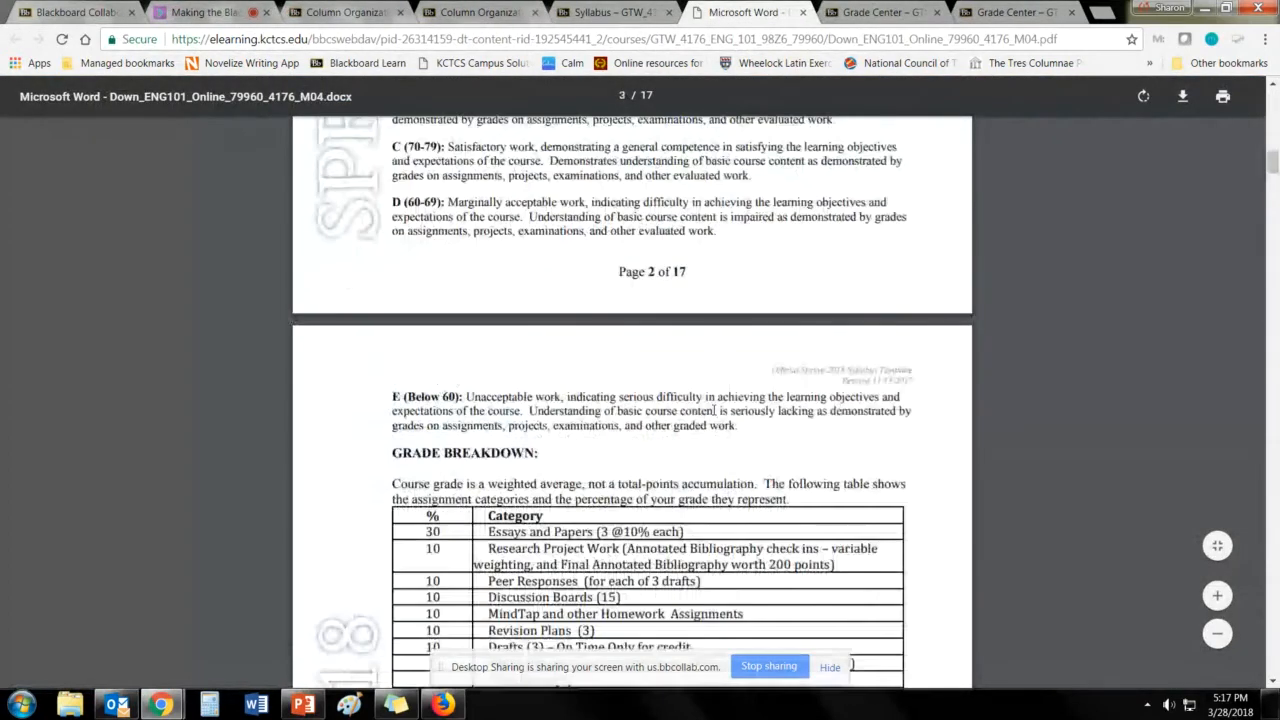
{"action": "scroll", "coordinate": [714, 410], "scroll_direction": "down", "scroll_amount": 3}
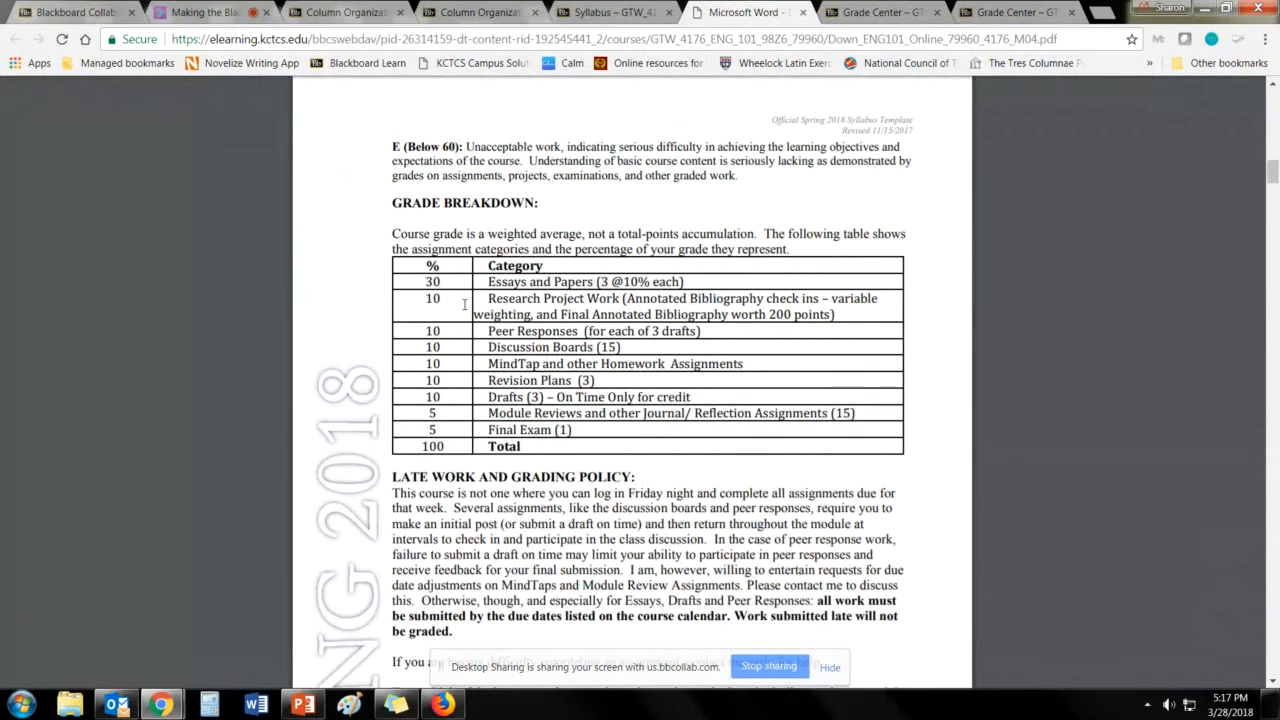
Step: Return to the Blackboard Syllabus page and open the Full Grade Center for the ENG 101 course
{"action": "left_click", "coordinate": [612, 12]}
{"action": "scroll", "coordinate": [23, 414], "scroll_direction": "down", "scroll_amount": 3}
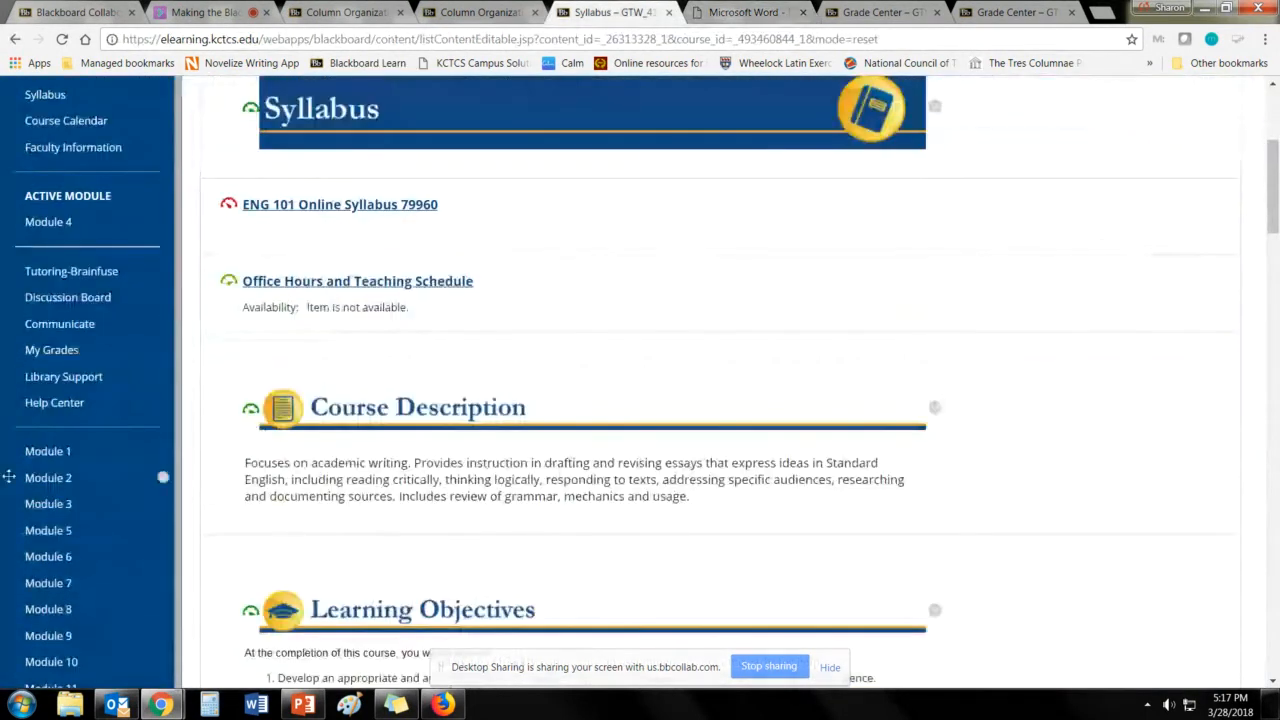
{"action": "scroll", "coordinate": [25, 484], "scroll_direction": "down", "scroll_amount": 3}
{"action": "scroll", "coordinate": [25, 484], "scroll_direction": "down", "scroll_amount": 2}
{"action": "left_click", "coordinate": [68, 605]}
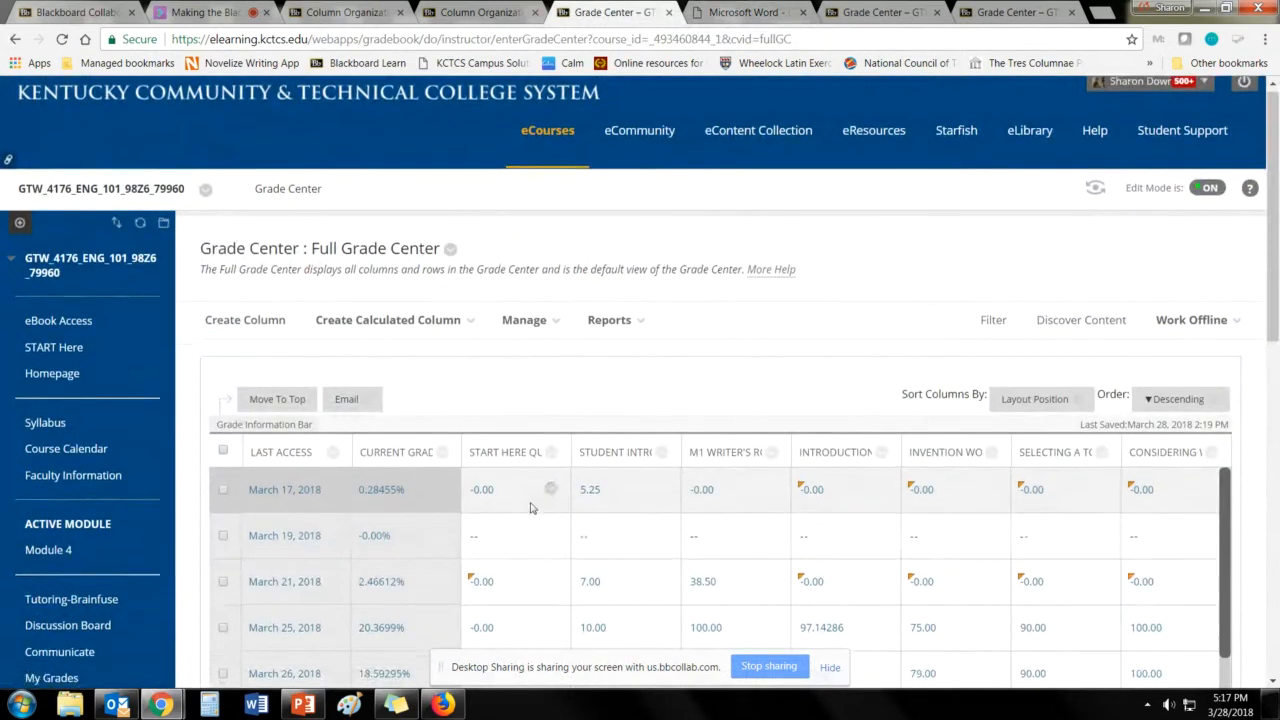
Step: Move across the first student's grade cells to bring the category average columns from Essays 30% through Revision Plans into view
{"action": "scroll", "coordinate": [455, 478], "scroll_direction": "down", "scroll_amount": 2}
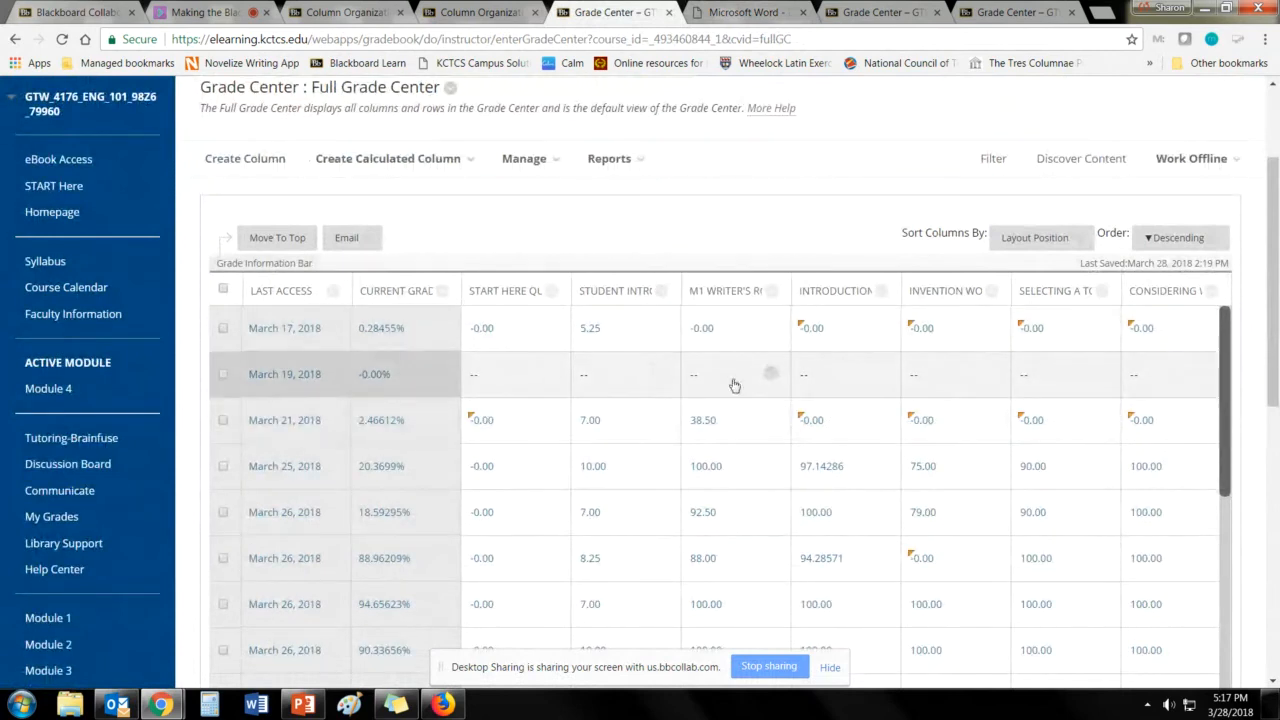
{"action": "left_click", "coordinate": [936, 390]}
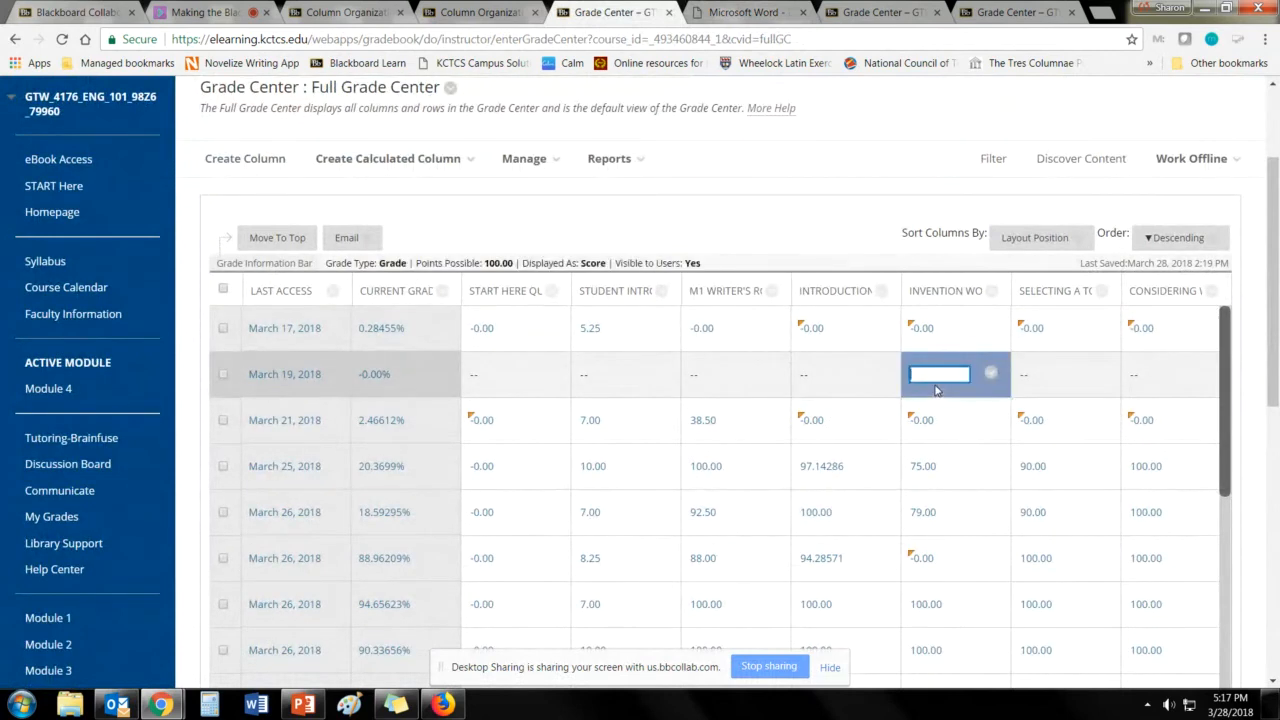
{"action": "key", "text": "Tab"}
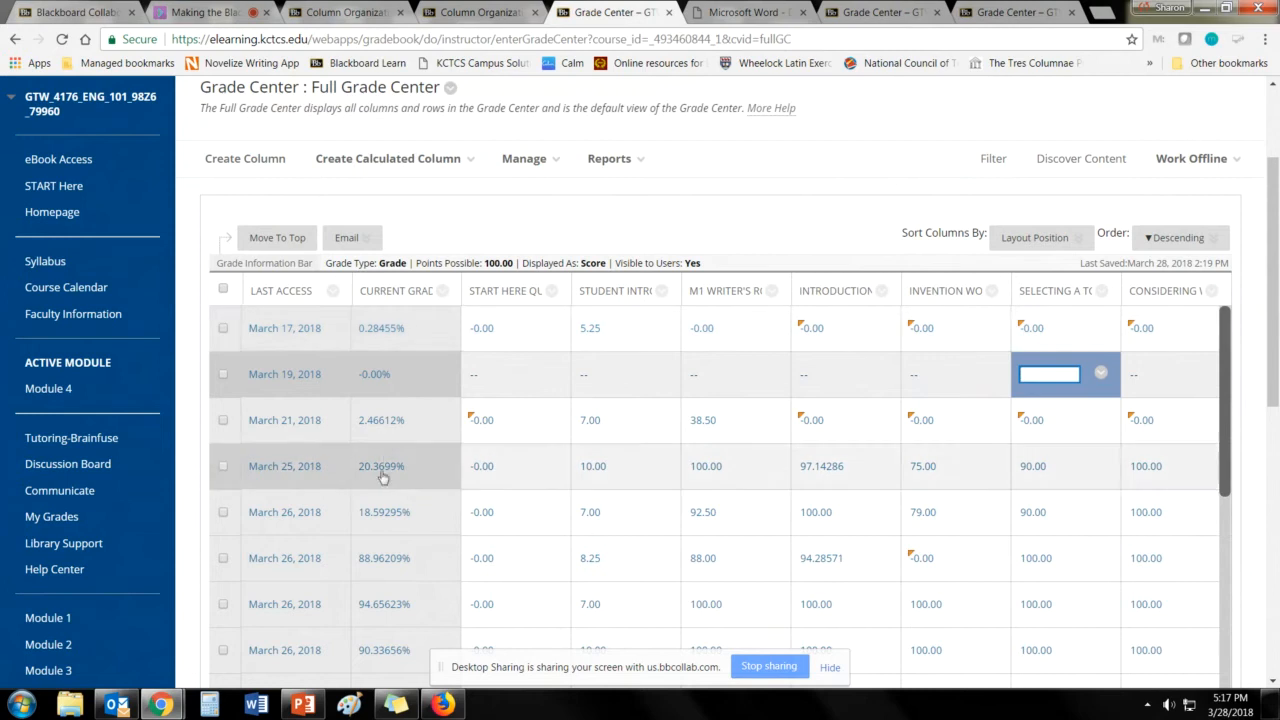
{"action": "left_click", "coordinate": [504, 340]}
{"action": "key", "text": "Tab"}
{"action": "key", "text": "Tab"}
{"action": "key", "text": "Tab"}
{"action": "key", "text": "Tab"}
{"action": "key", "text": "Tab"}
{"action": "key", "text": "Tab"}
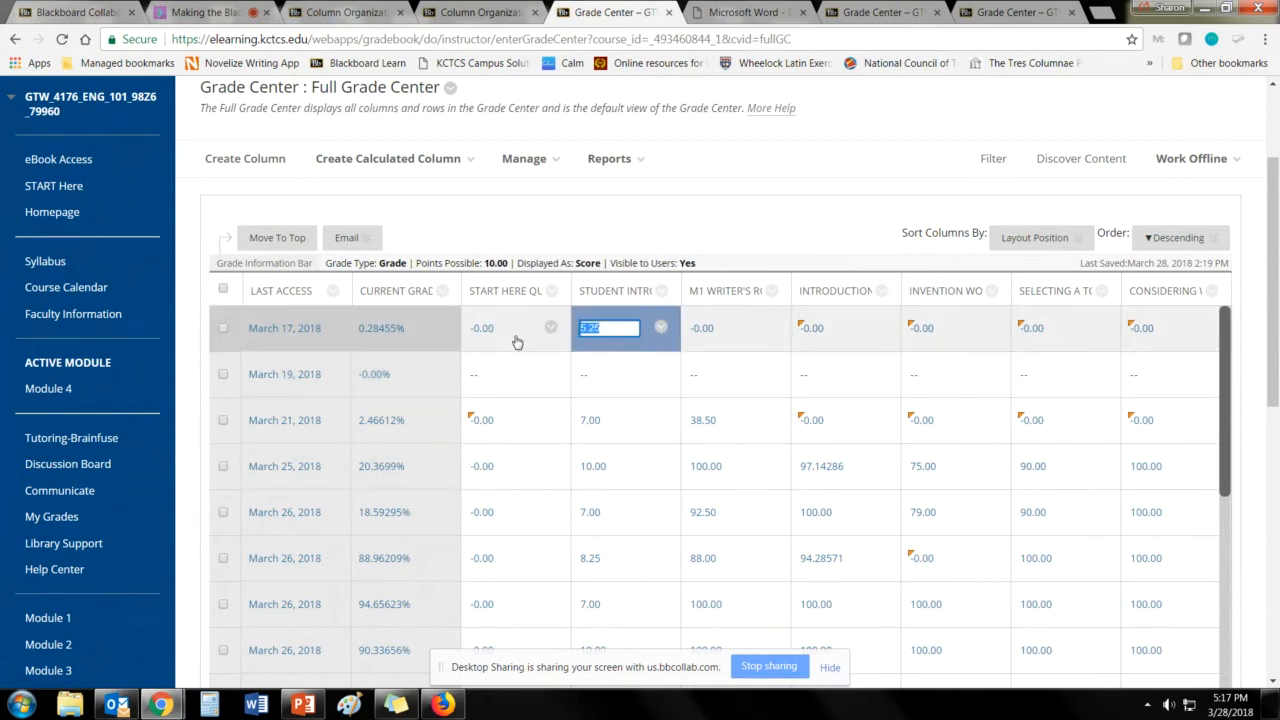
{"action": "key", "text": "Tab"}
{"action": "key", "text": "Tab"}
{"action": "key", "text": "Tab"}
{"action": "key", "text": "Tab"}
{"action": "key", "text": "Tab"}
{"action": "key", "text": "Tab"}
{"action": "key", "text": "Tab"}
{"action": "key", "text": "Tab"}
{"action": "key", "text": "Tab"}
{"action": "key", "text": "Tab"}
{"action": "key", "text": "Tab"}
{"action": "key", "text": "Tab"}
{"action": "key", "text": "Tab"}
{"action": "key", "text": "Tab"}
{"action": "key", "text": "Tab"}
{"action": "key", "text": "Tab"}
{"action": "key", "text": "Tab"}
{"action": "key", "text": "Tab"}
{"action": "key", "text": "Tab"}
{"action": "key", "text": "Tab"}
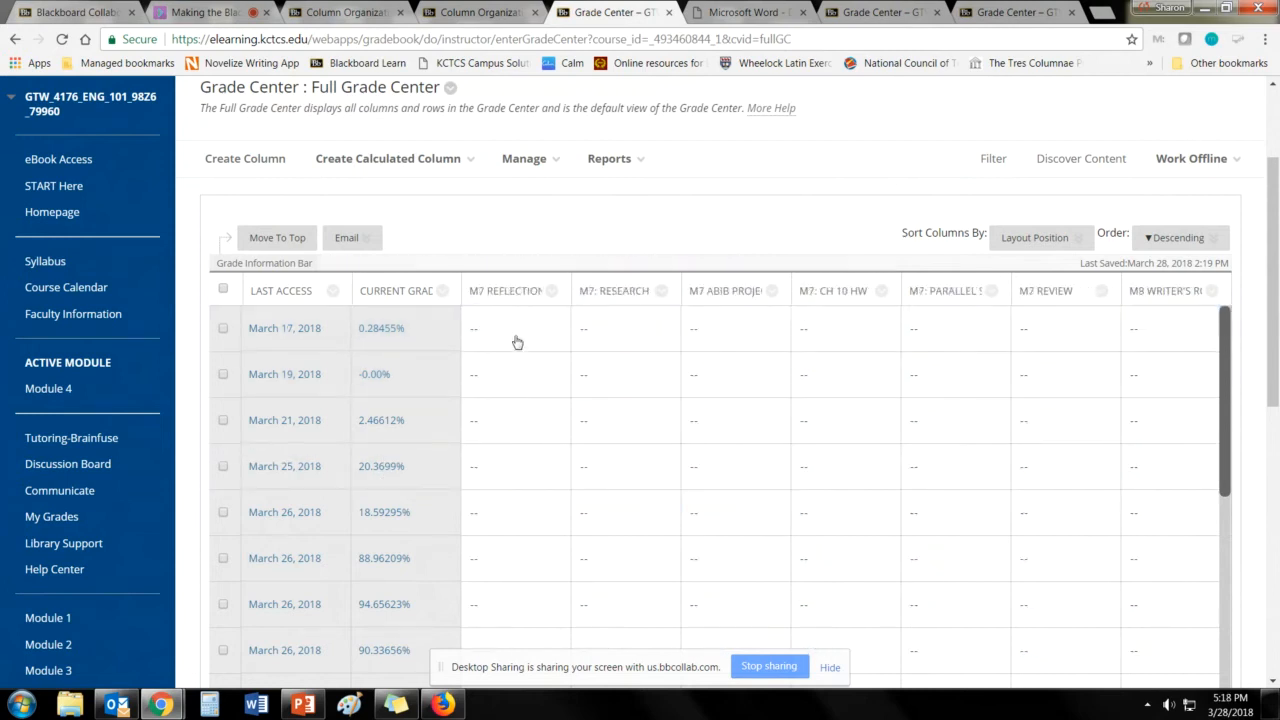
{"action": "key", "text": "Tab"}
{"action": "key", "text": "Tab"}
{"action": "key", "text": "Tab"}
{"action": "key", "text": "Tab"}
{"action": "key", "text": "Tab"}
{"action": "key", "text": "Tab"}
{"action": "key", "text": "Tab"}
{"action": "key", "text": "Tab"}
{"action": "key", "text": "Tab"}
{"action": "key", "text": "Tab"}
{"action": "key", "text": "Tab"}
{"action": "key", "text": "Tab"}
{"action": "key", "text": "Tab"}
{"action": "key", "text": "Tab"}
{"action": "key", "text": "Tab"}
{"action": "key", "text": "Tab"}
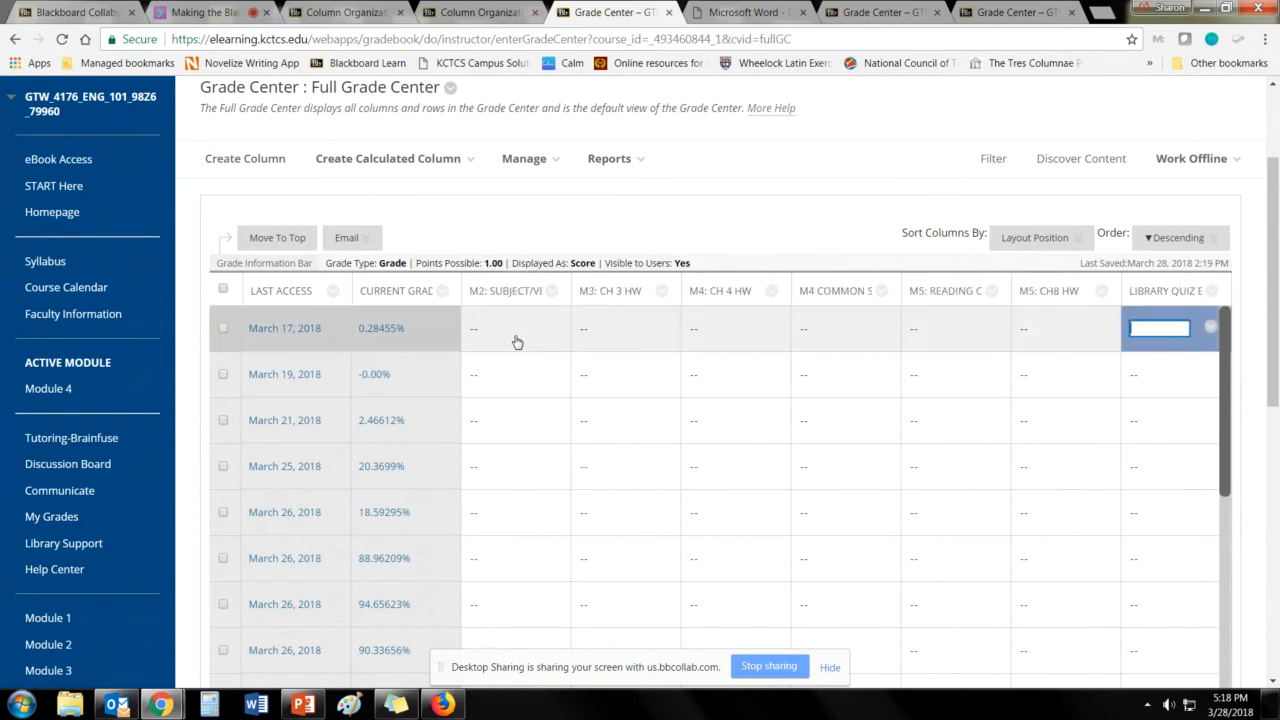
{"action": "key", "text": "Tab"}
{"action": "key", "text": "Tab"}
{"action": "key", "text": "Tab"}
{"action": "key", "text": "Tab"}
{"action": "key", "text": "Tab"}
{"action": "key", "text": "Tab"}
{"action": "key", "text": "Tab"}
{"action": "key", "text": "Tab"}
{"action": "key", "text": "Tab"}
{"action": "key", "text": "Tab"}
{"action": "key", "text": "Tab"}
{"action": "key", "text": "Tab"}
{"action": "key", "text": "Tab"}
{"action": "key", "text": "Tab"}
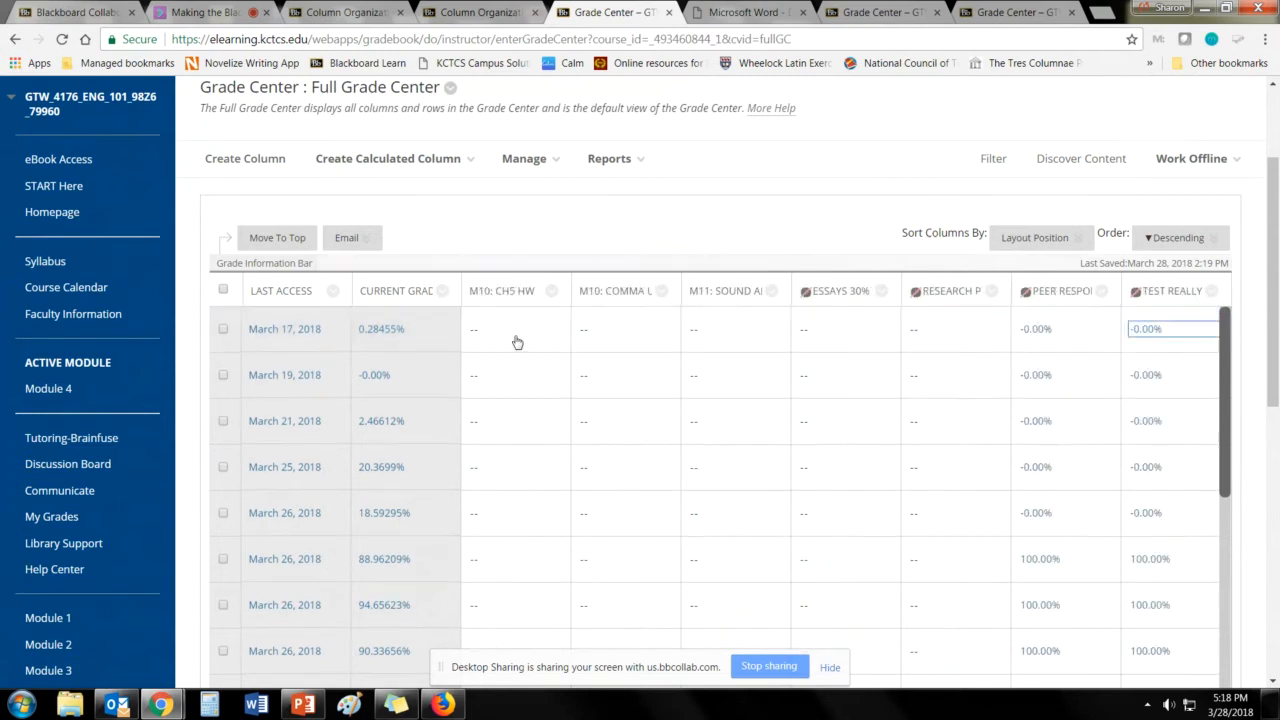
{"action": "key", "text": "Tab"}
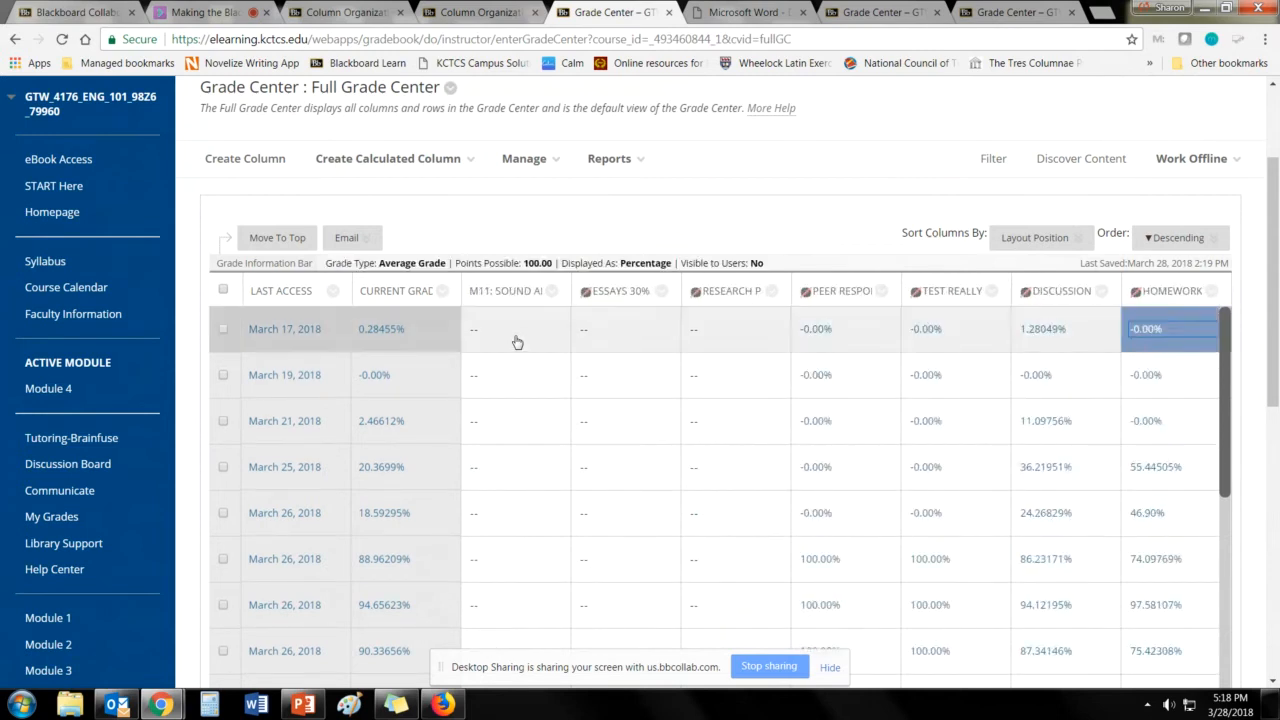
{"action": "key", "text": "Tab"}
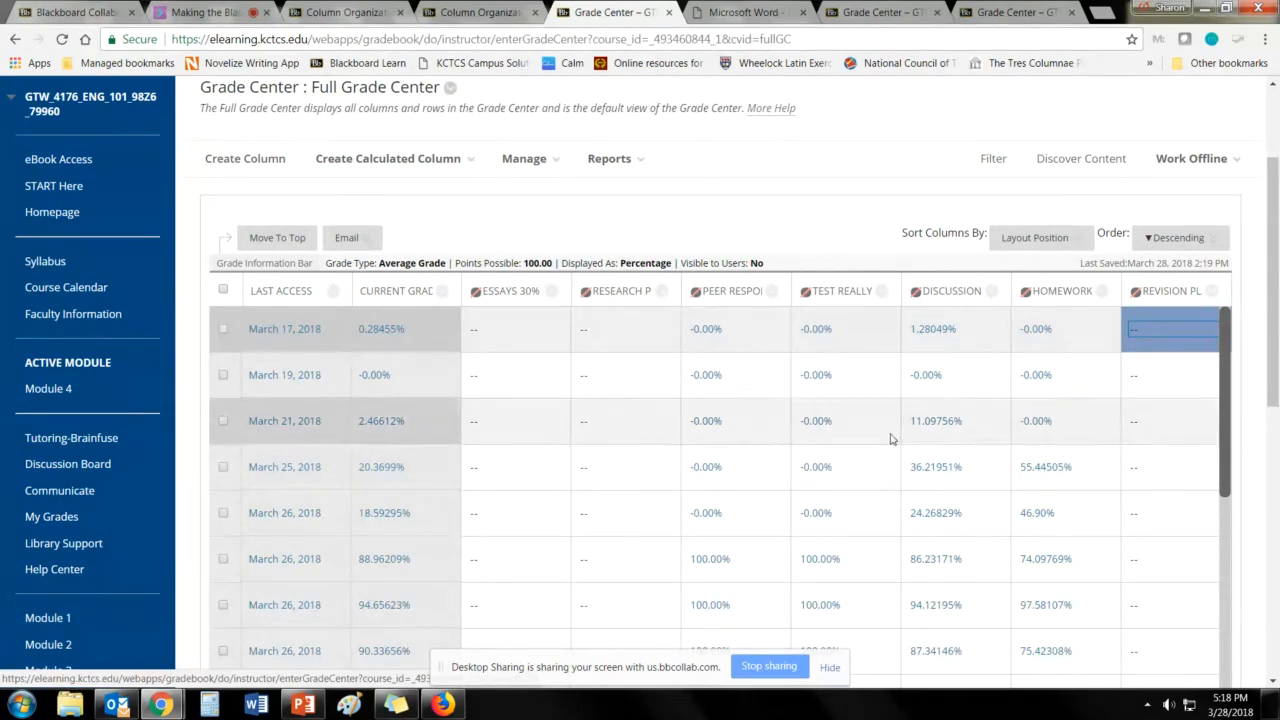
Step: Delete the Test Really column from the ENG 101 Full Grade Center
{"action": "left_click", "coordinate": [883, 292]}
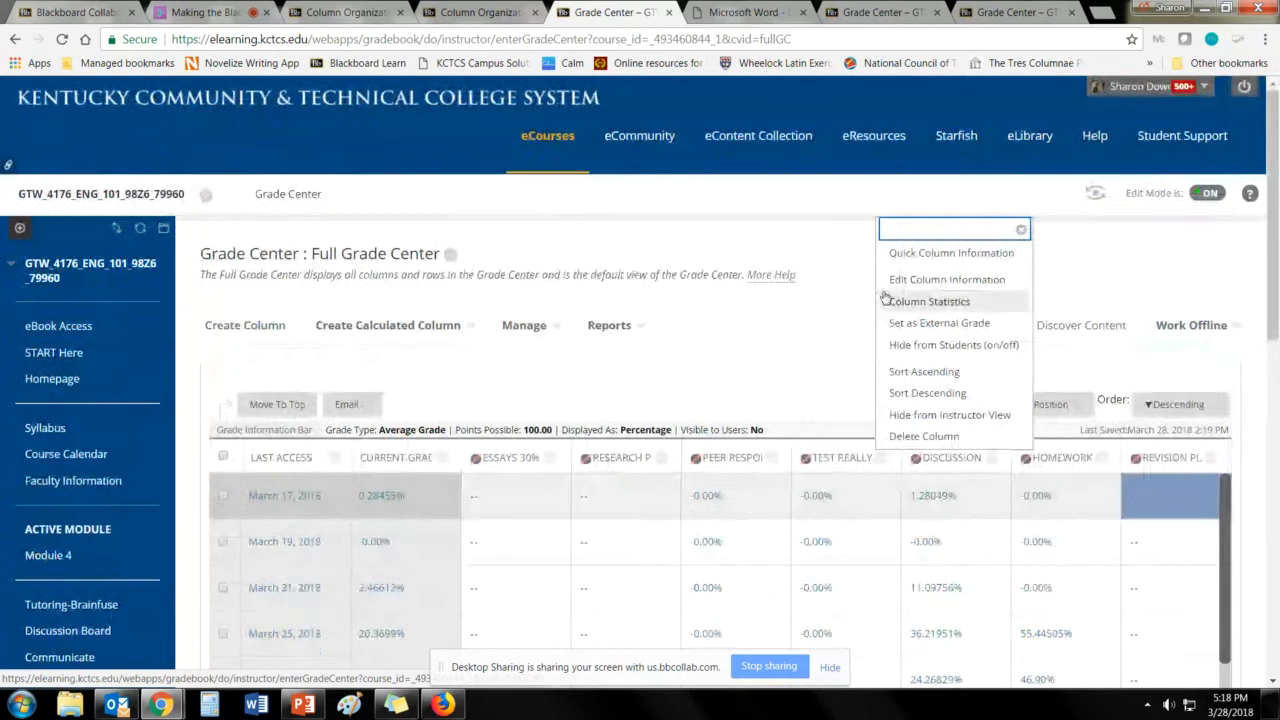
{"action": "left_click", "coordinate": [900, 436]}
{"action": "left_click", "coordinate": [697, 142]}
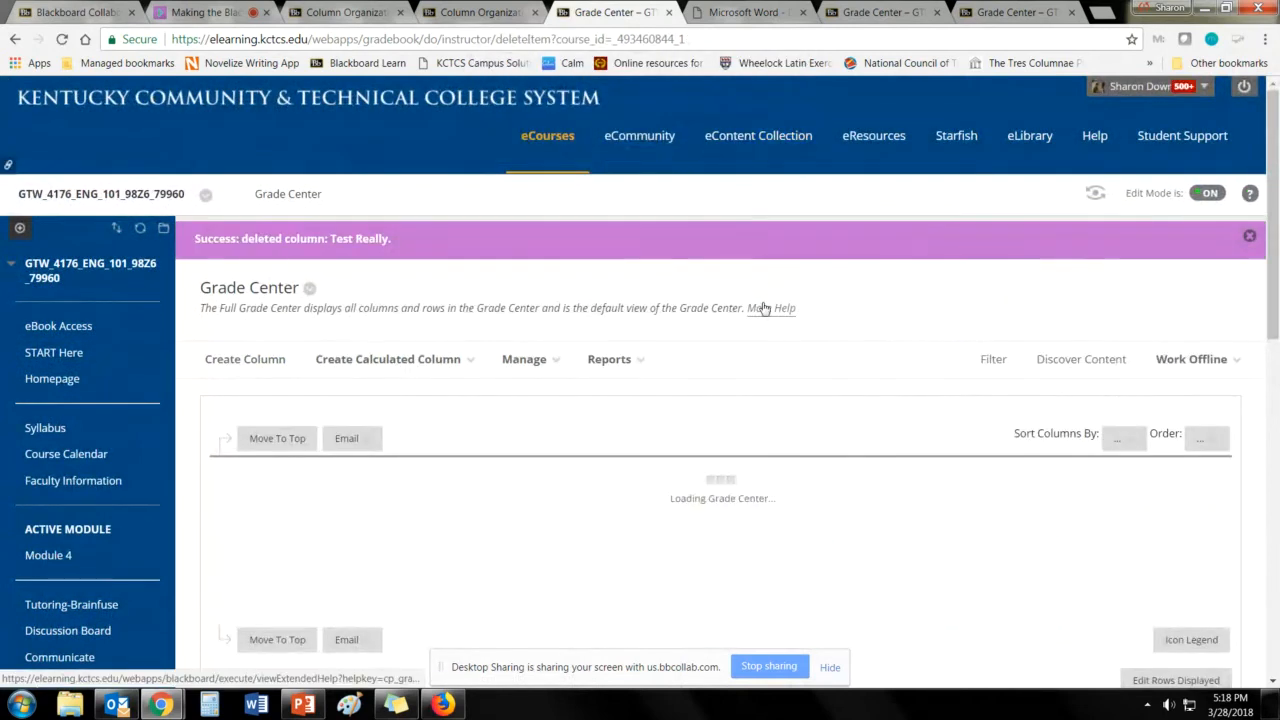
{"action": "scroll", "coordinate": [856, 407], "scroll_direction": "down", "scroll_amount": 3}
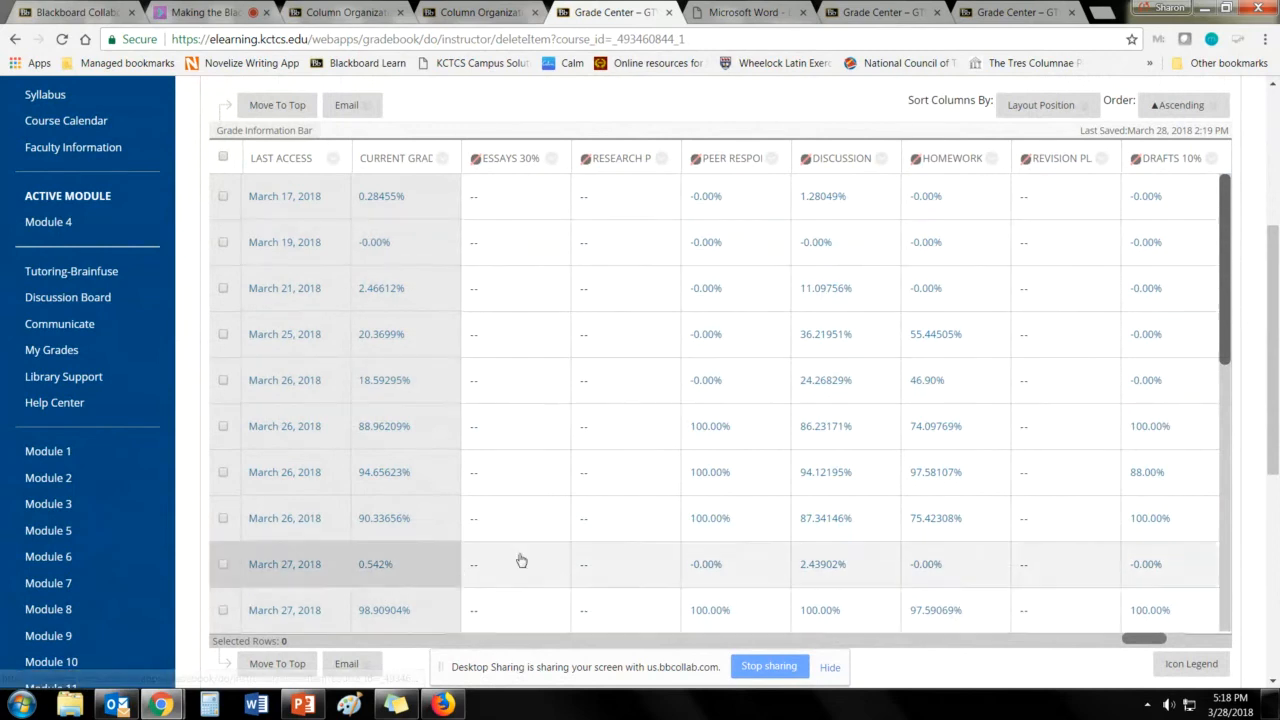
Step: Open the Peer Response 10% average column's settings, examine its name, display, selected category and running total options, and exit without saving
{"action": "left_click", "coordinate": [772, 160]}
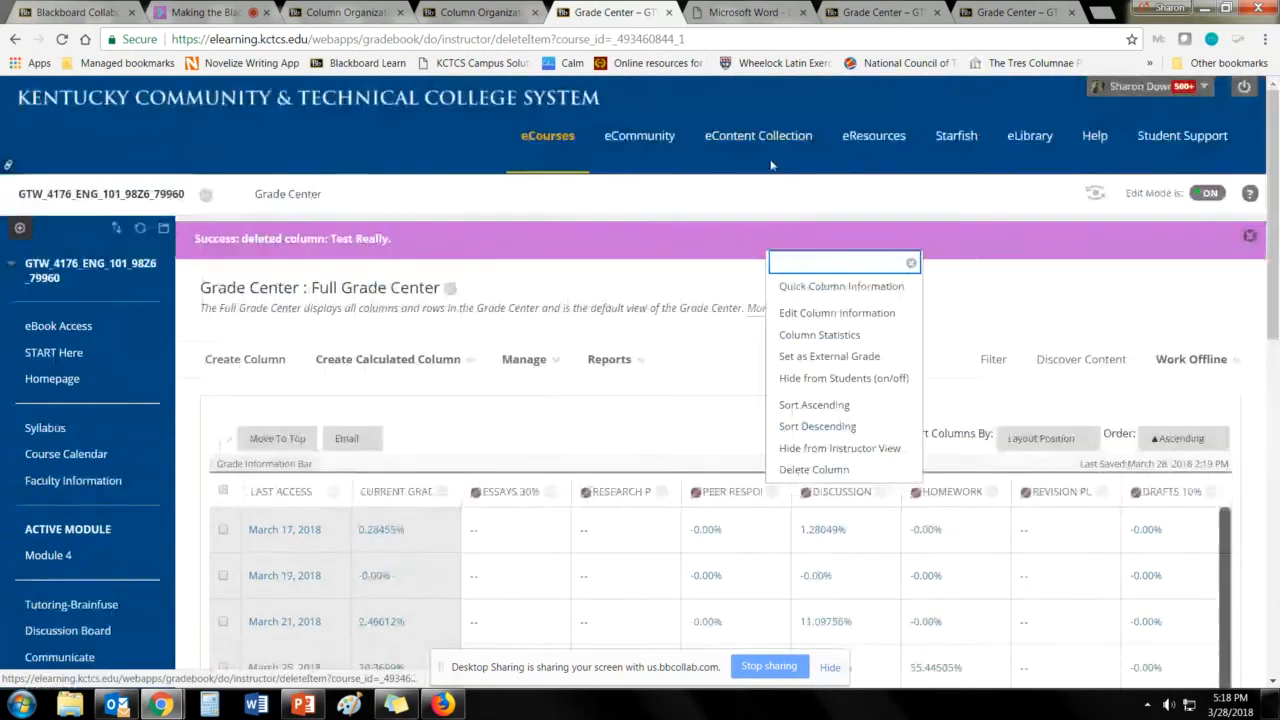
{"action": "left_click", "coordinate": [821, 316]}
{"action": "scroll", "coordinate": [862, 382], "scroll_direction": "down", "scroll_amount": 2}
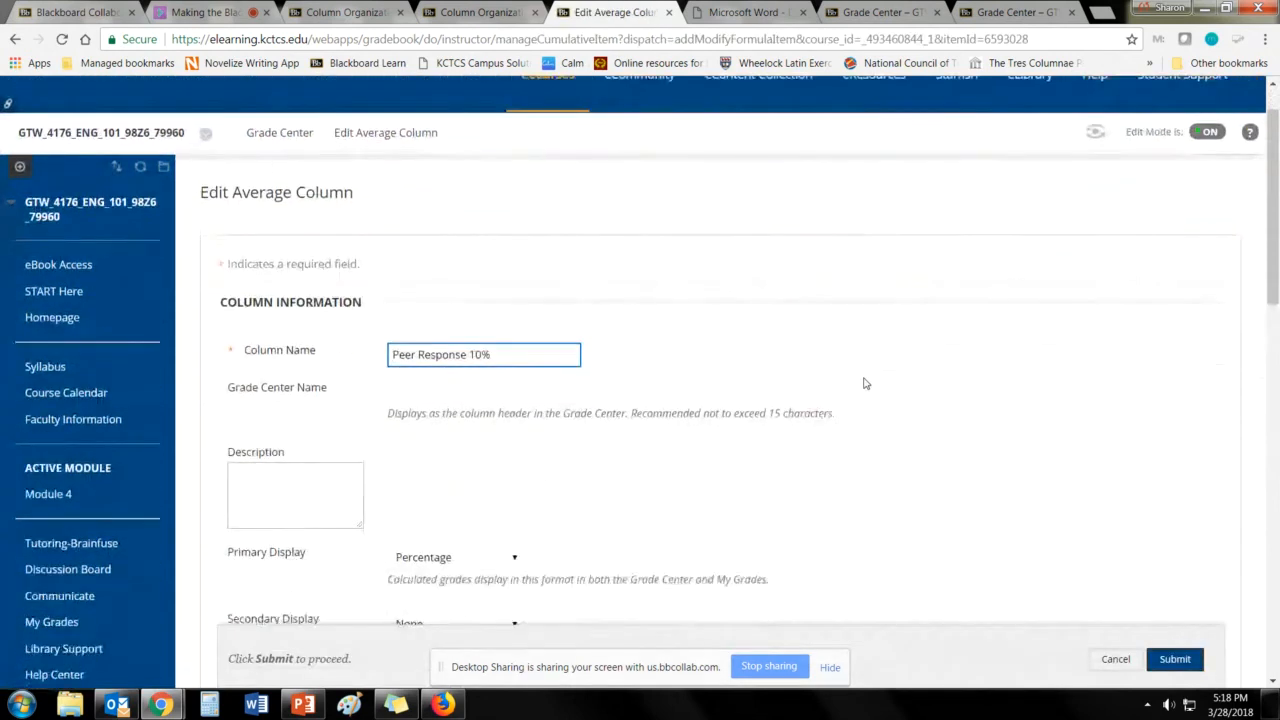
{"action": "left_click", "coordinate": [503, 252]}
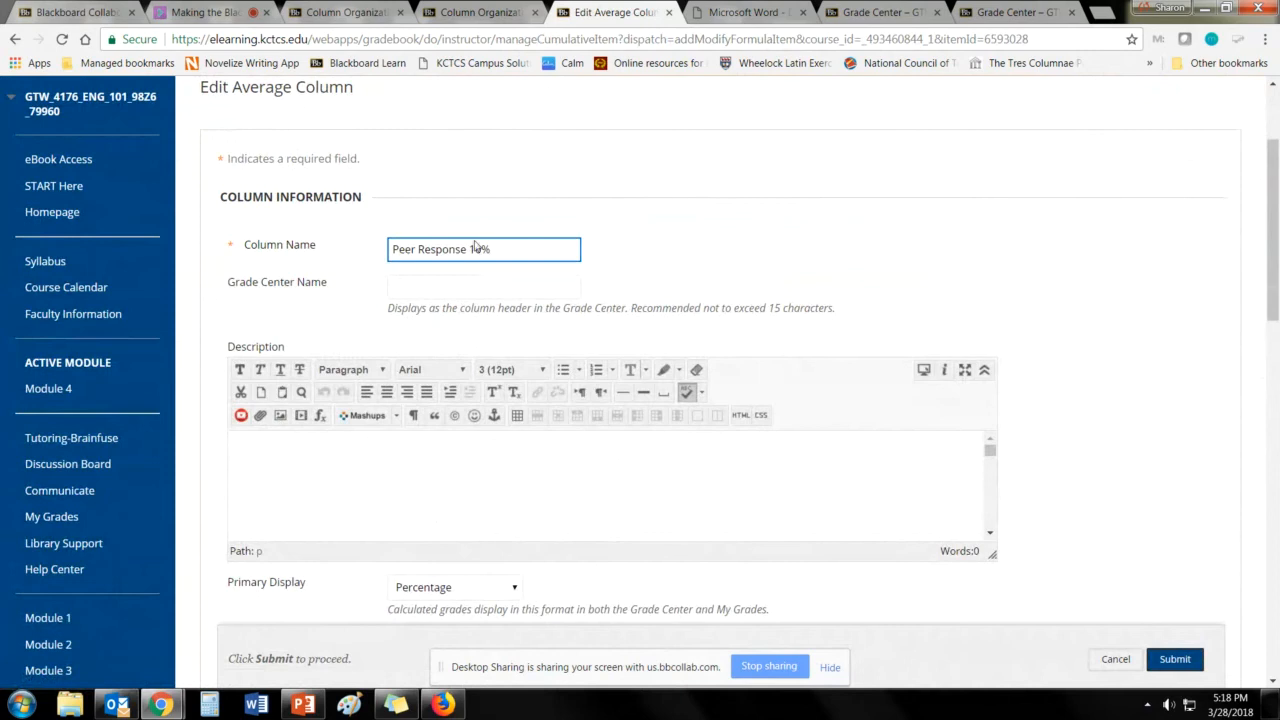
{"action": "scroll", "coordinate": [802, 220], "scroll_direction": "down", "scroll_amount": 2}
{"action": "scroll", "coordinate": [799, 224], "scroll_direction": "down", "scroll_amount": 3}
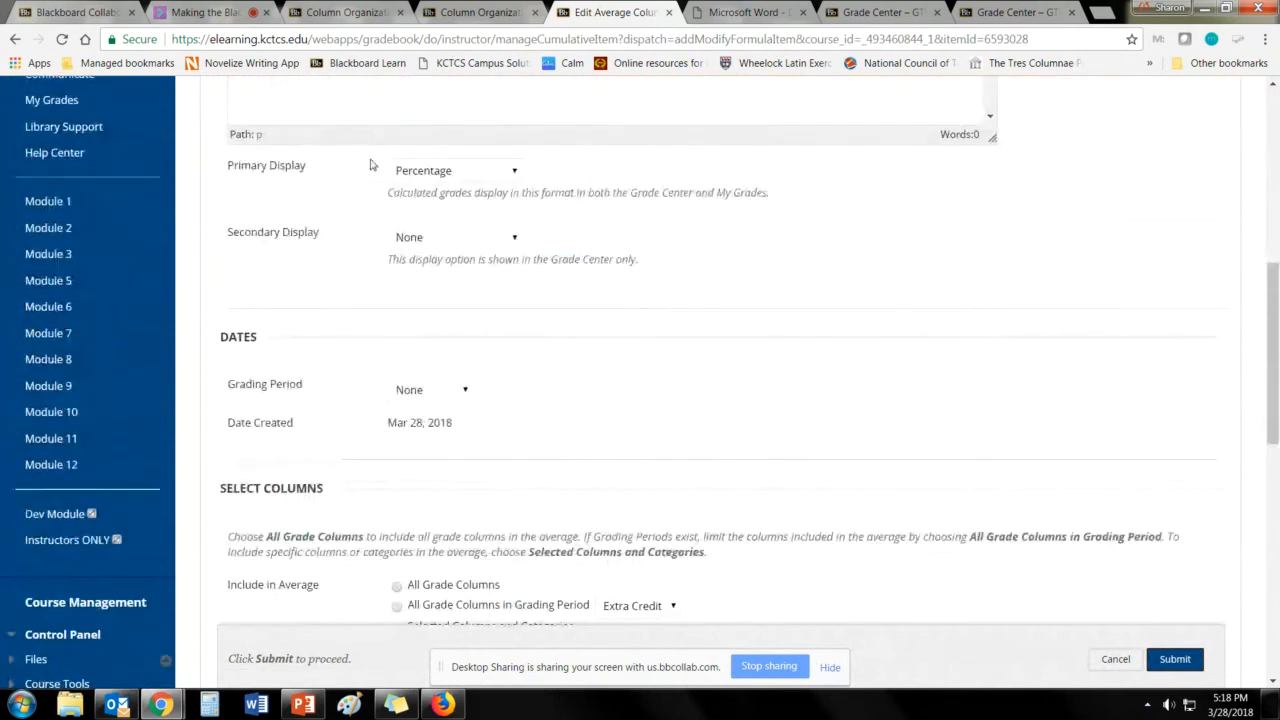
{"action": "scroll", "coordinate": [689, 294], "scroll_direction": "down", "scroll_amount": 1}
{"action": "scroll", "coordinate": [689, 294], "scroll_direction": "down", "scroll_amount": 3}
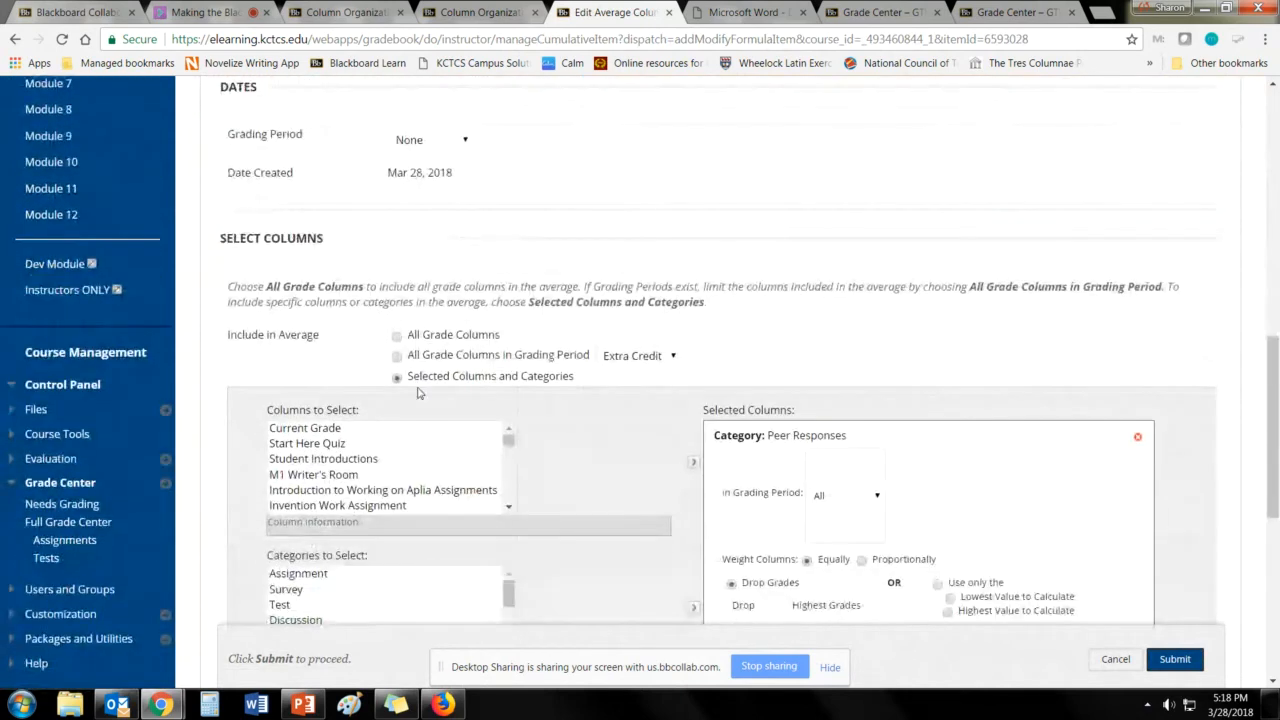
{"action": "scroll", "coordinate": [683, 457], "scroll_direction": "down", "scroll_amount": 2}
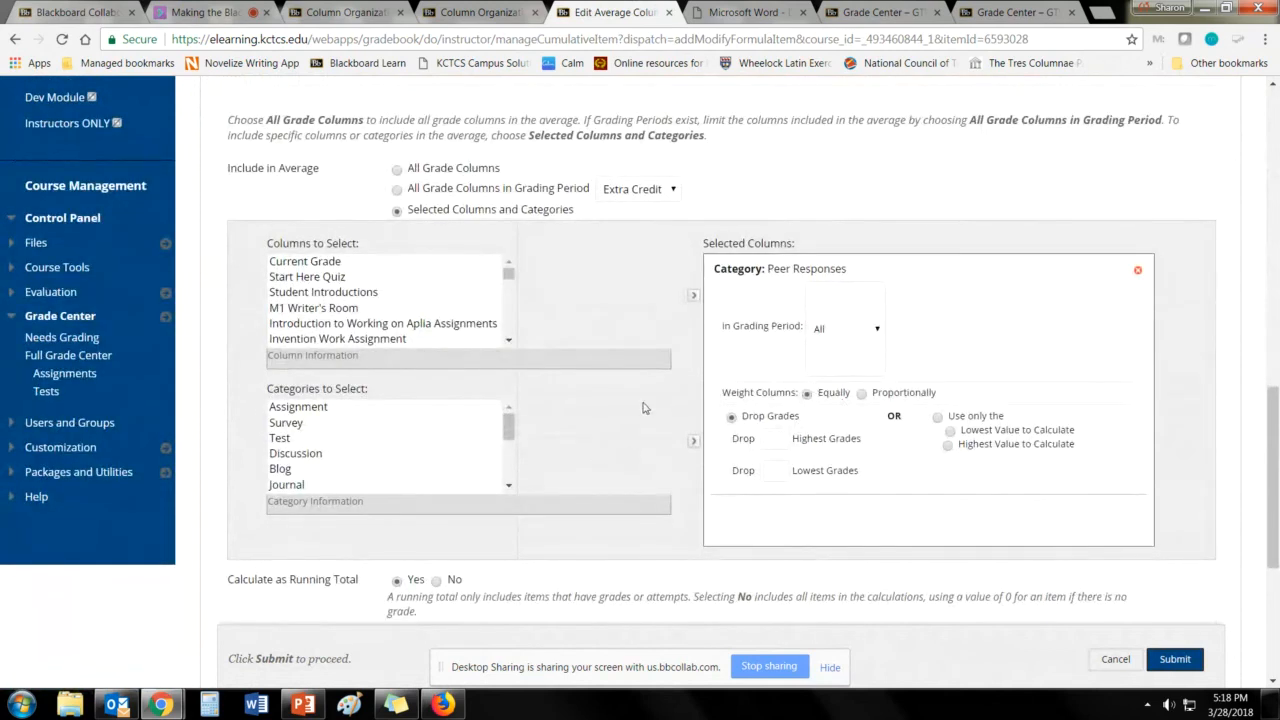
{"action": "scroll", "coordinate": [644, 408], "scroll_direction": "up", "scroll_amount": 12}
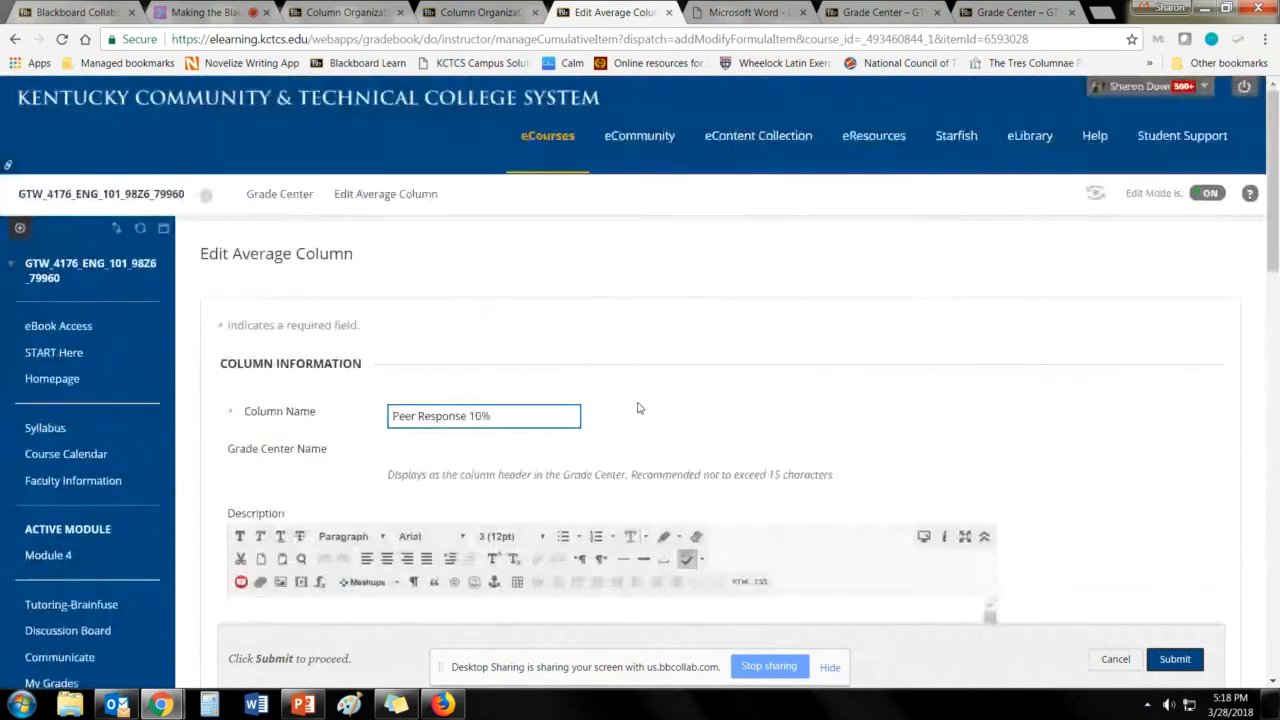
{"action": "scroll", "coordinate": [640, 408], "scroll_direction": "down", "scroll_amount": 12}
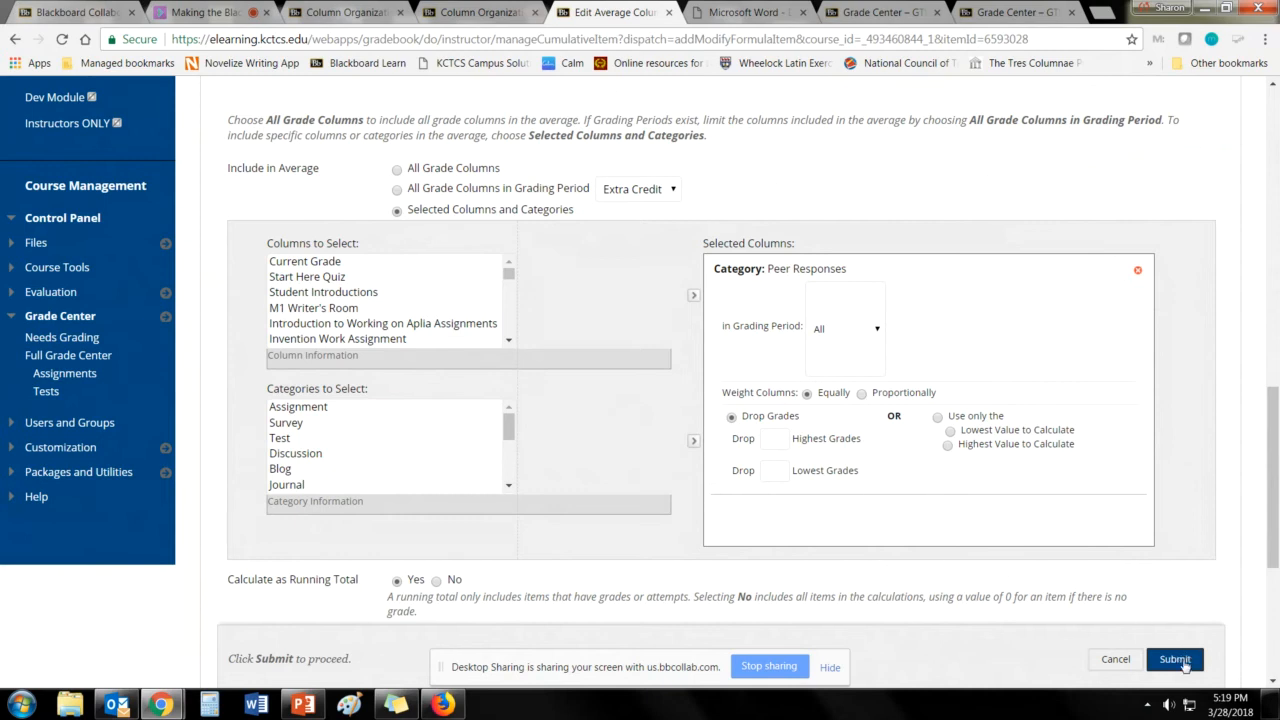
{"action": "left_click", "coordinate": [1122, 666]}
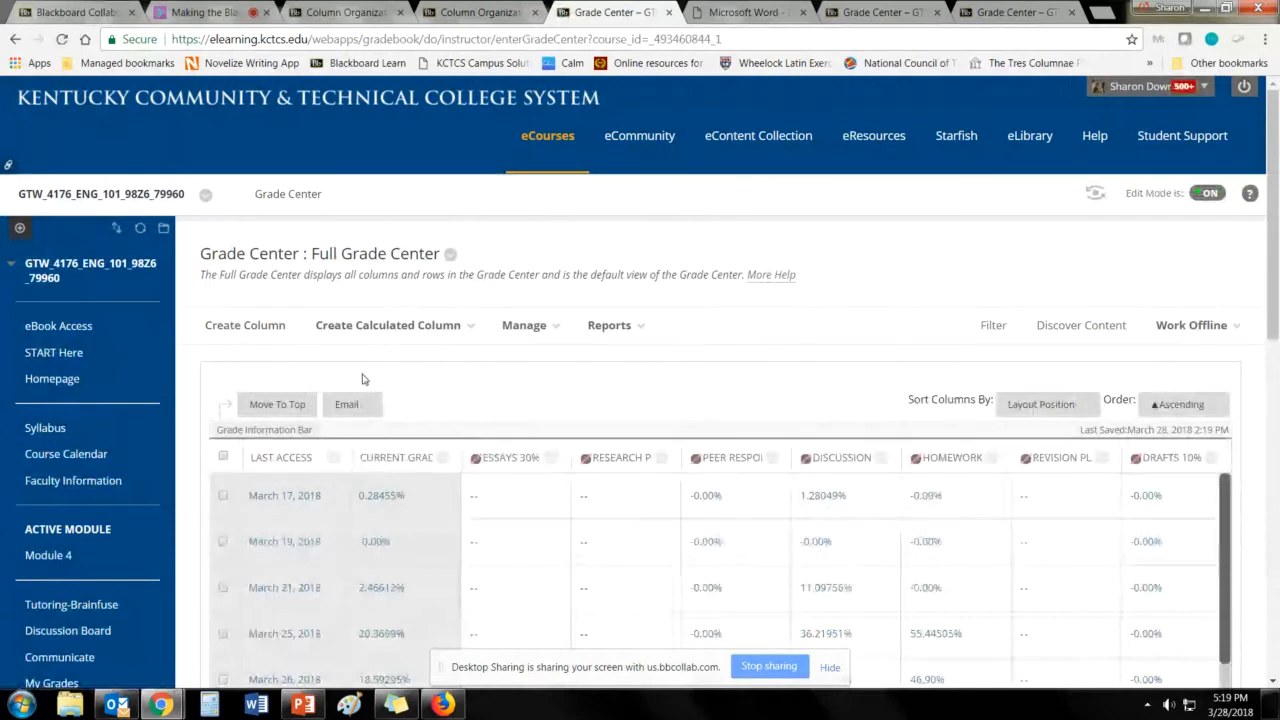
Step: Start a new calculated Average Column and name it Test Col
{"action": "left_click", "coordinate": [420, 328]}
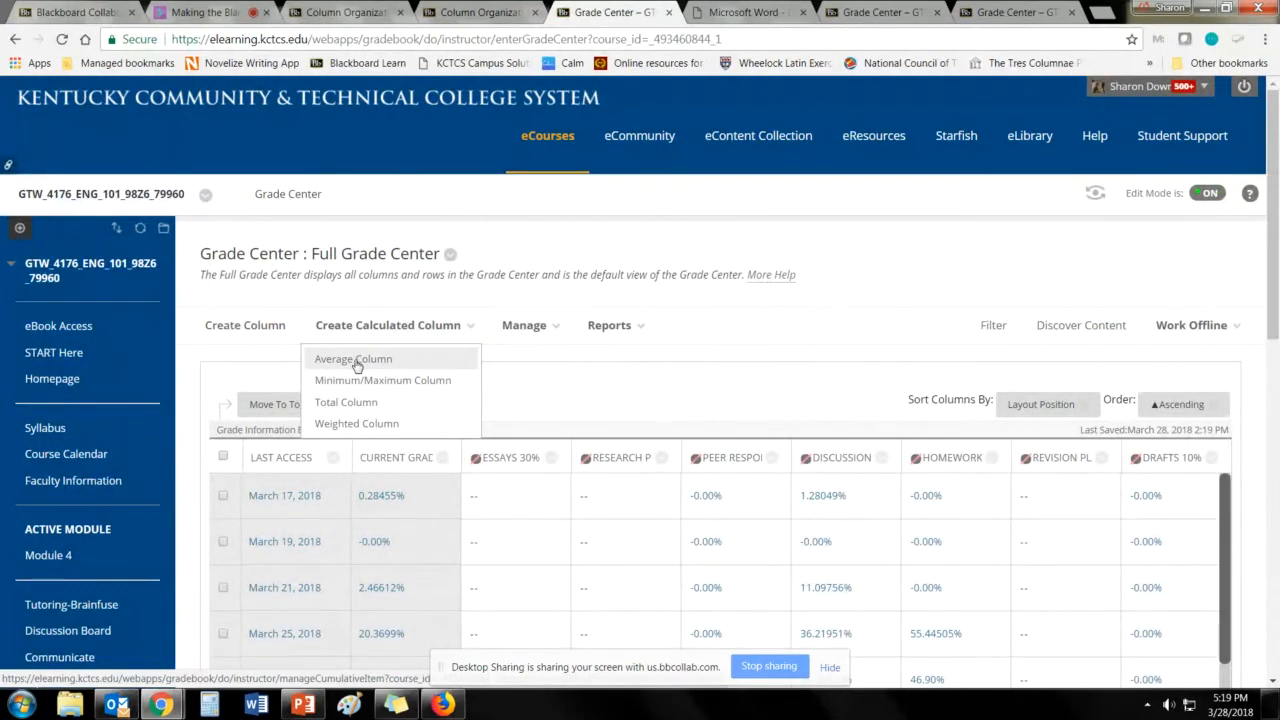
{"action": "left_click", "coordinate": [356, 363]}
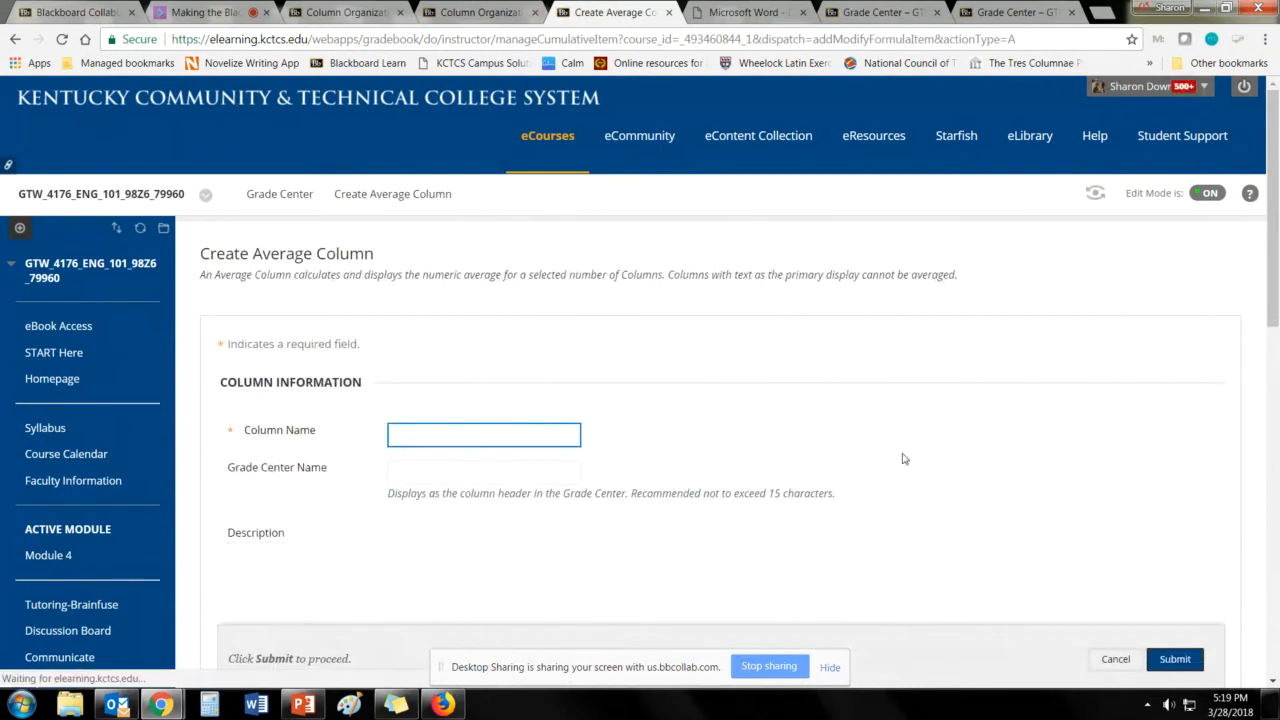
{"action": "type", "text": "T"}
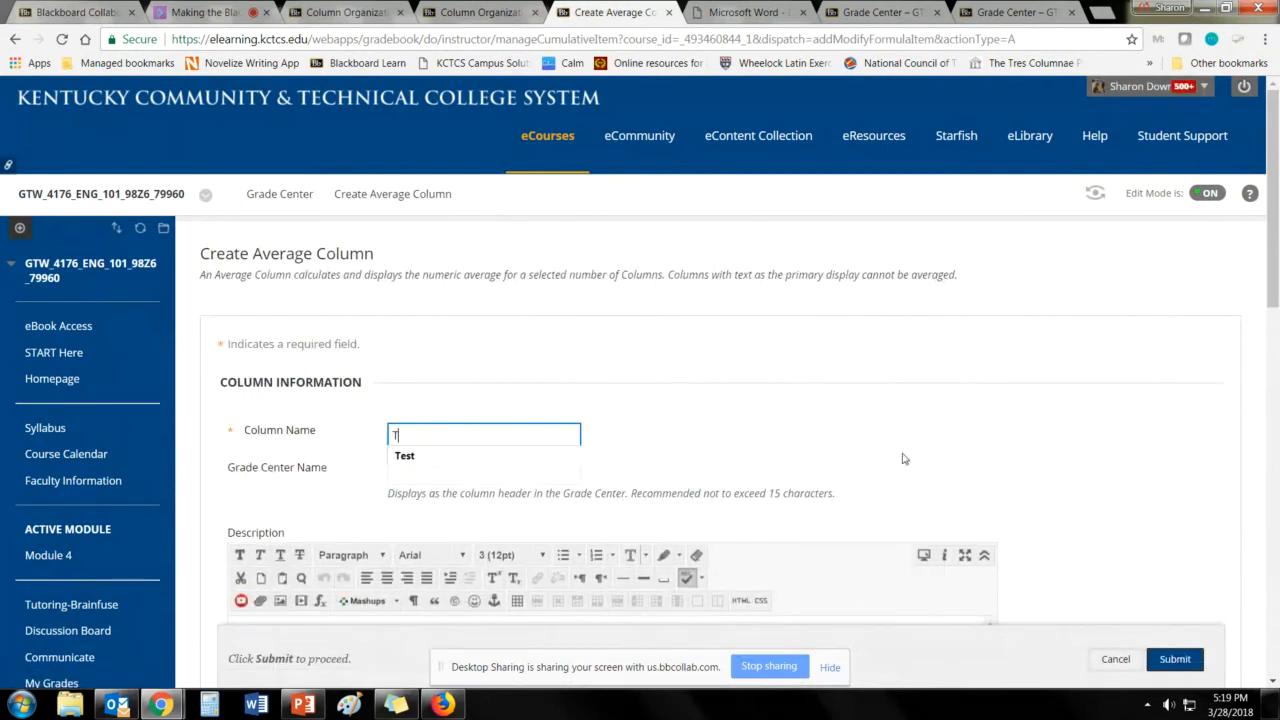
{"action": "type", "text": "est Col"}
Step: Base the average on Selected Columns and Categories and add the Homework category to the selected columns
{"action": "scroll", "coordinate": [1229, 437], "scroll_direction": "down", "scroll_amount": 5}
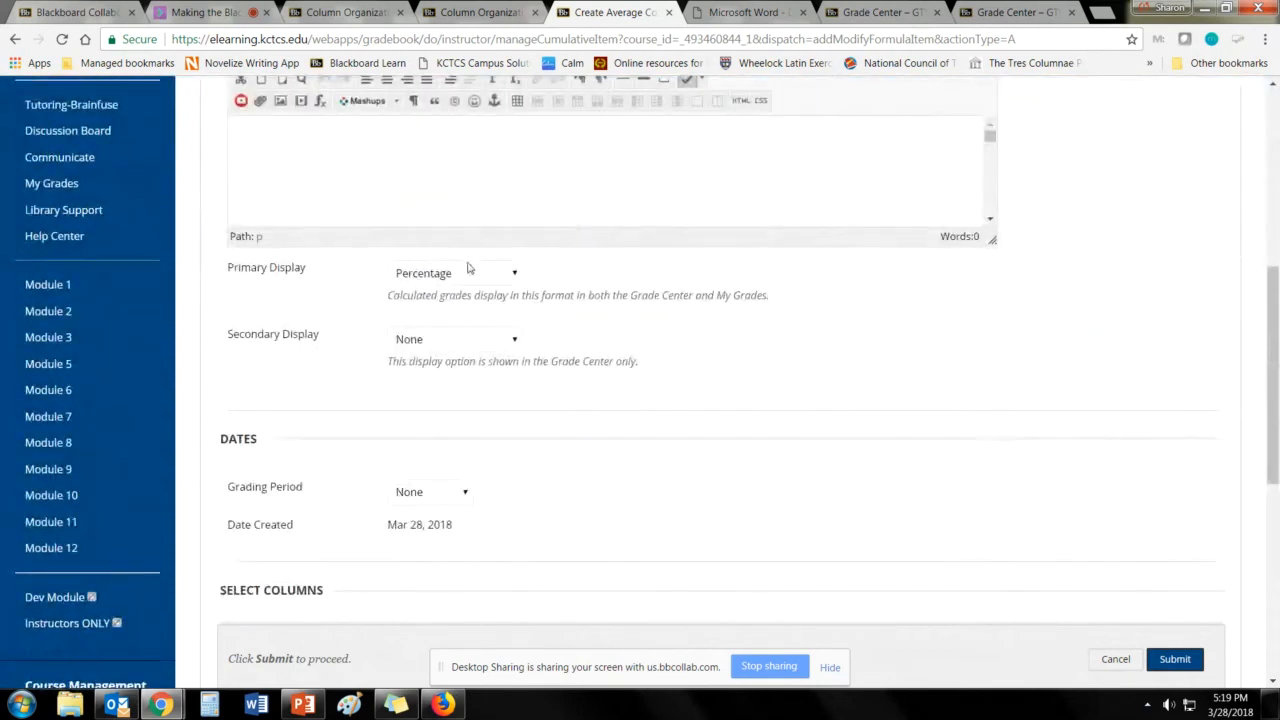
{"action": "scroll", "coordinate": [1131, 329], "scroll_direction": "down", "scroll_amount": 3}
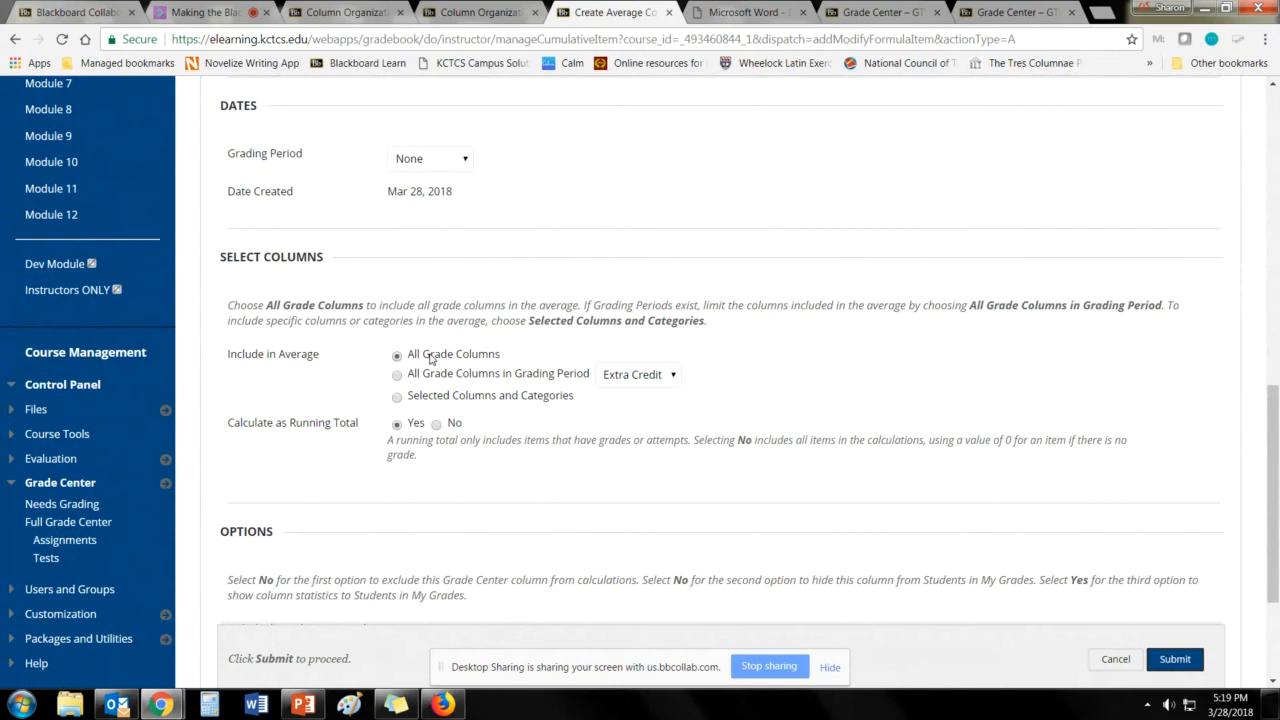
{"action": "left_click", "coordinate": [397, 397]}
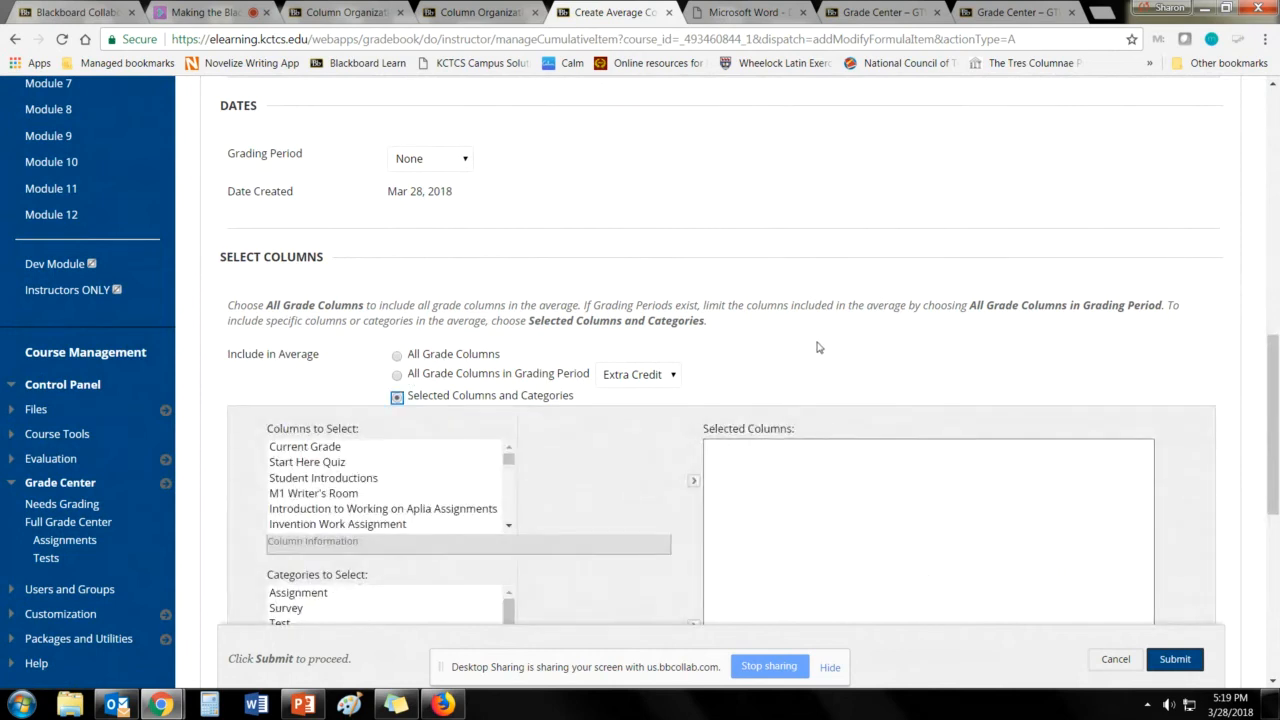
{"action": "scroll", "coordinate": [604, 392], "scroll_direction": "down", "scroll_amount": 2}
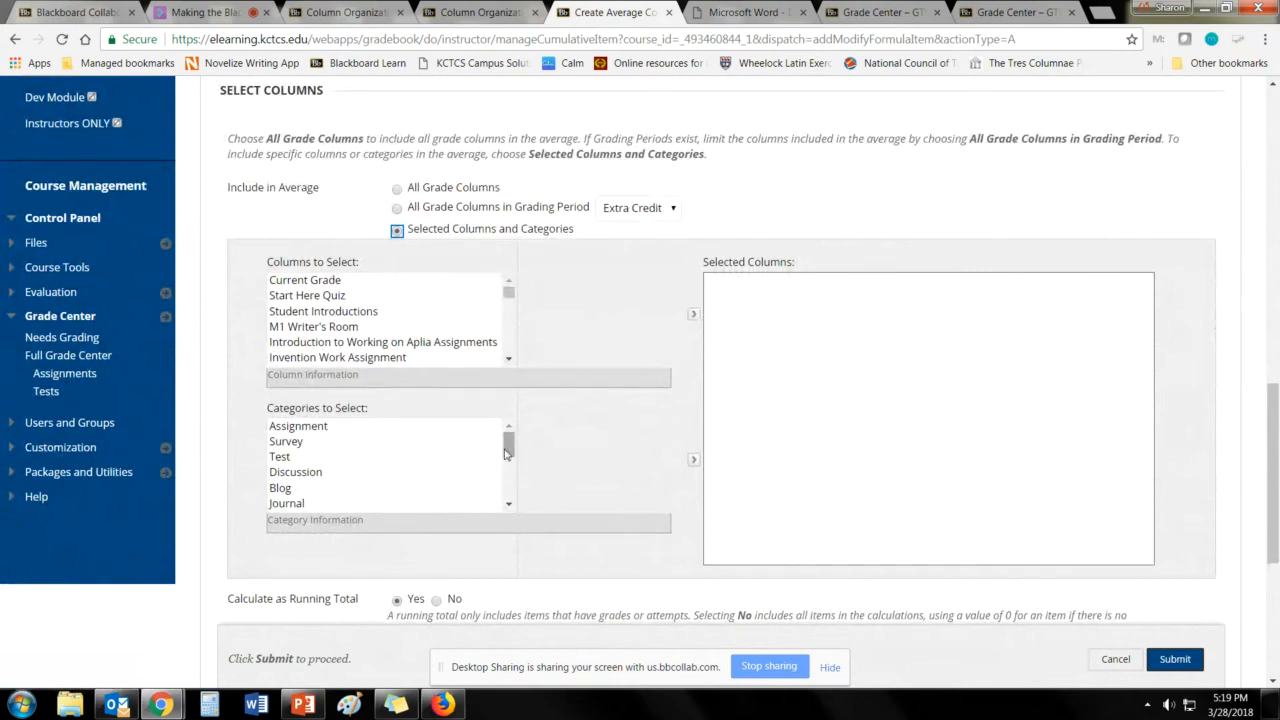
{"action": "left_click_drag", "start_coordinate": [508, 450], "coordinate": [506, 495]}
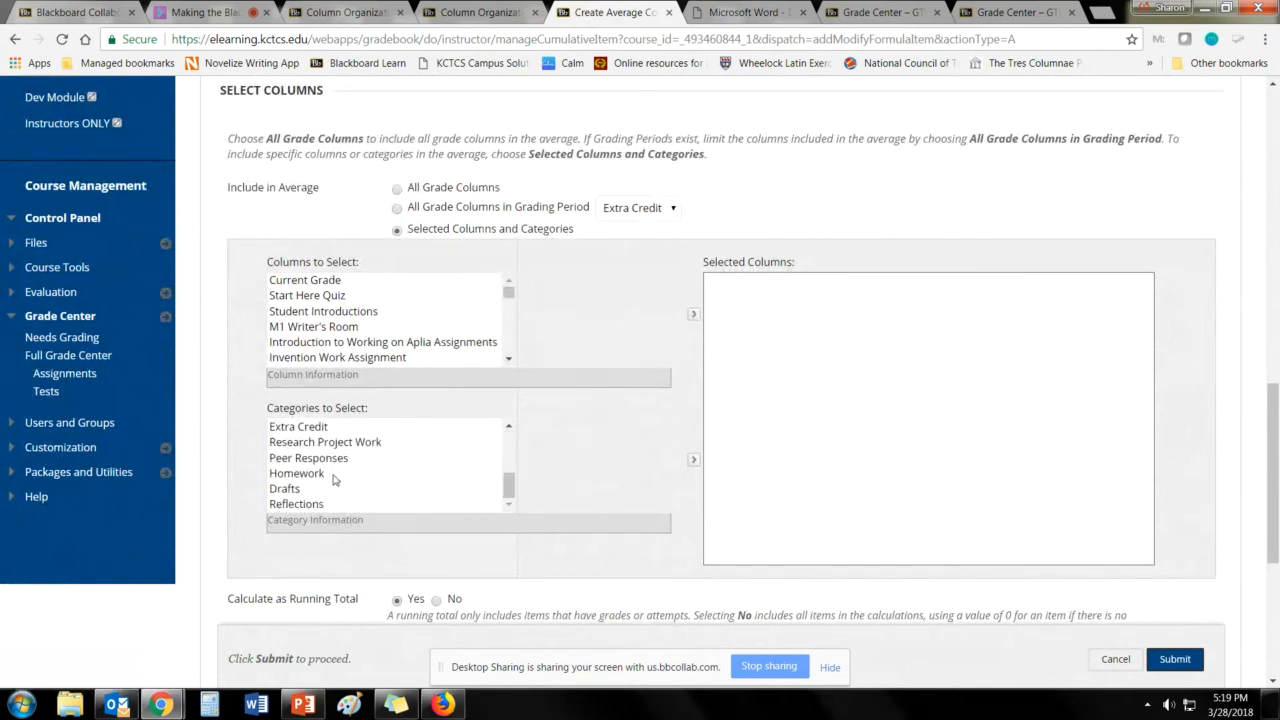
{"action": "left_click", "coordinate": [300, 473]}
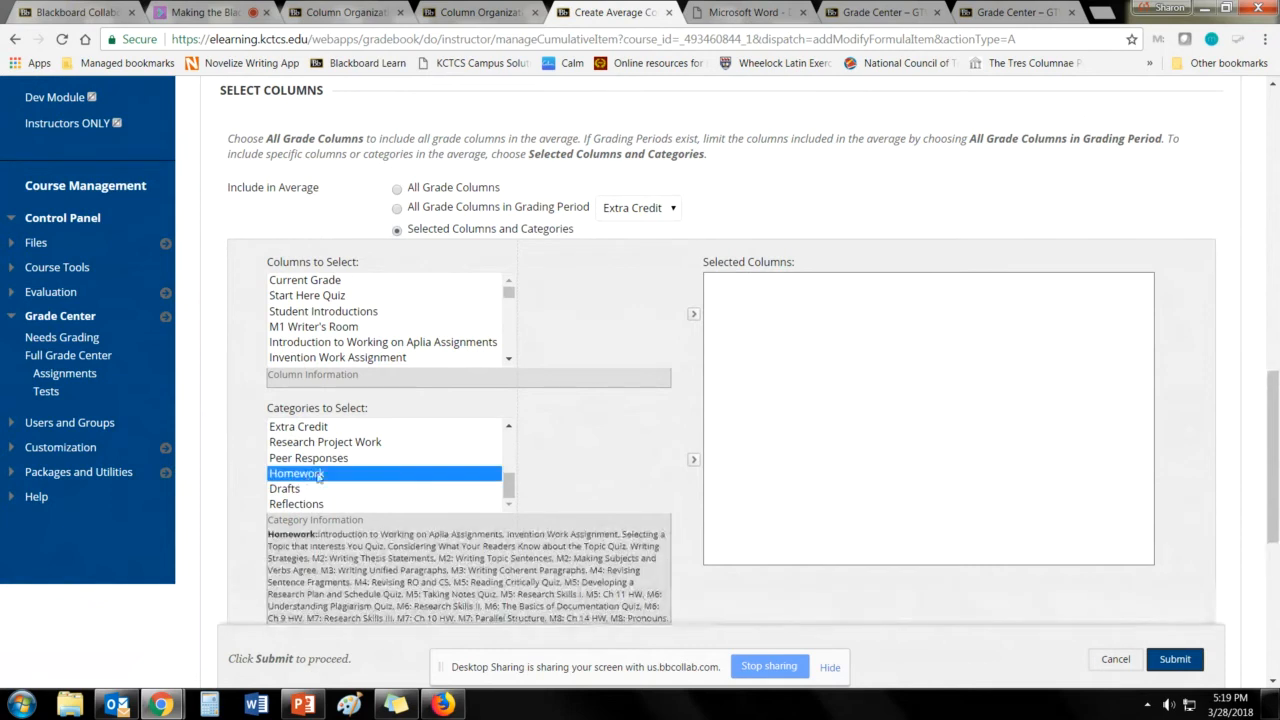
{"action": "scroll", "coordinate": [600, 383], "scroll_direction": "down", "scroll_amount": 3}
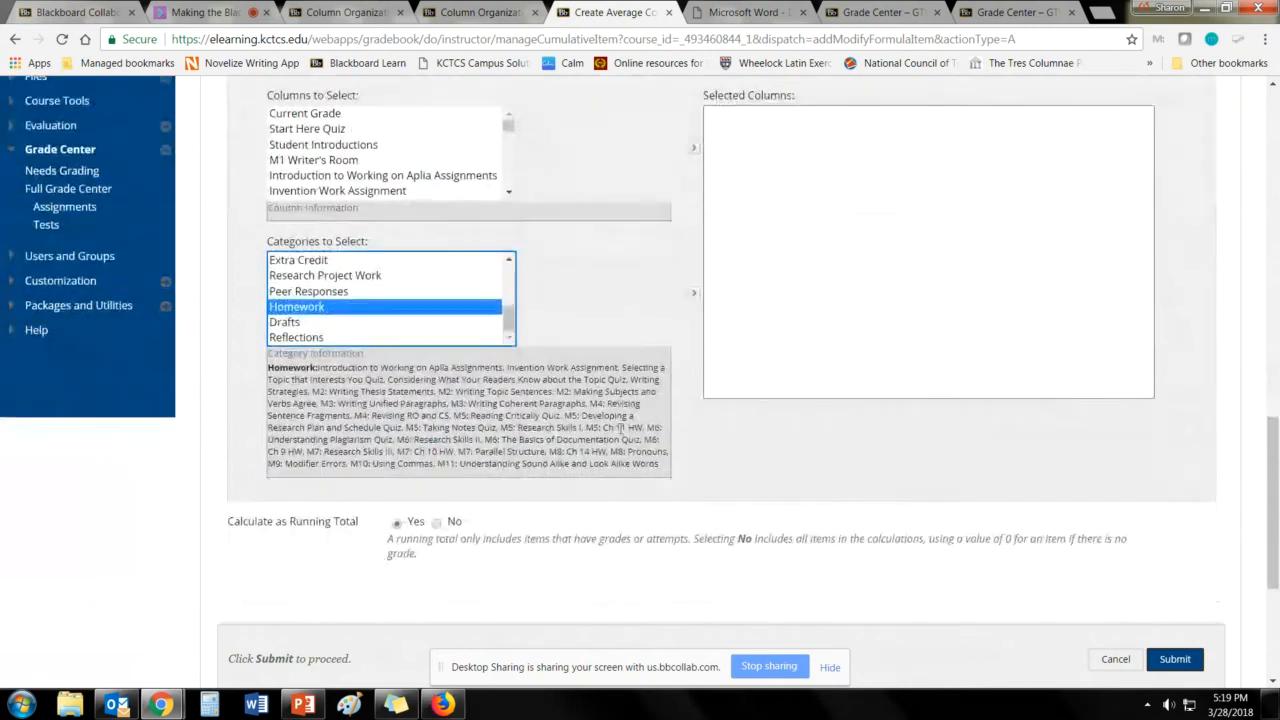
{"action": "left_click", "coordinate": [692, 297]}
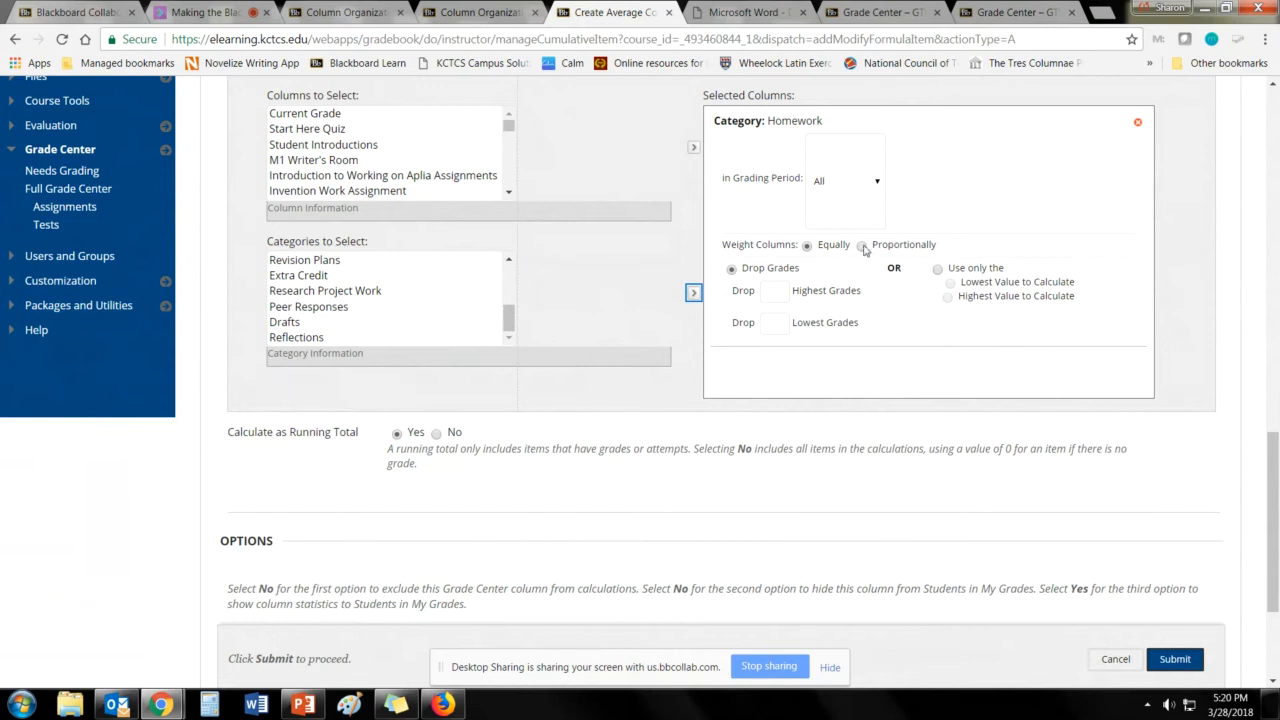
Step: Hide the new average column from students, exclude it from Grade Center calculations, and submit it
{"action": "scroll", "coordinate": [525, 415], "scroll_direction": "down", "scroll_amount": 1}
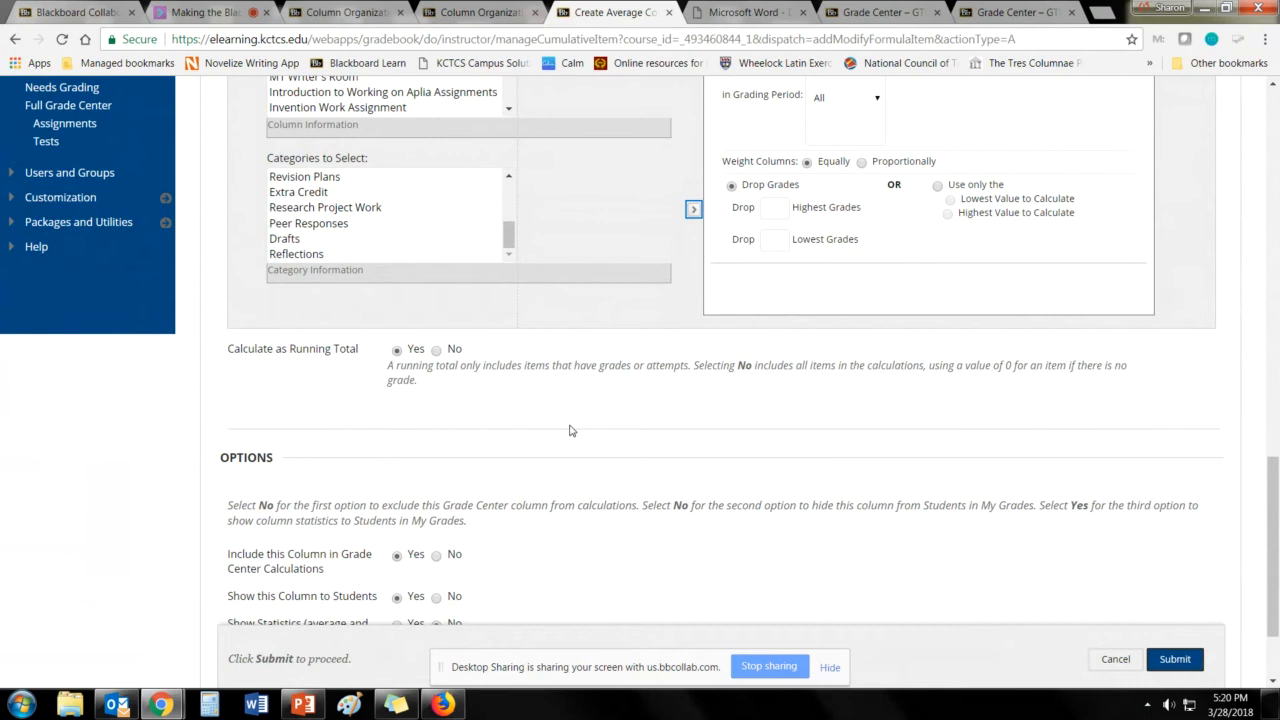
{"action": "scroll", "coordinate": [573, 428], "scroll_direction": "down", "scroll_amount": 2}
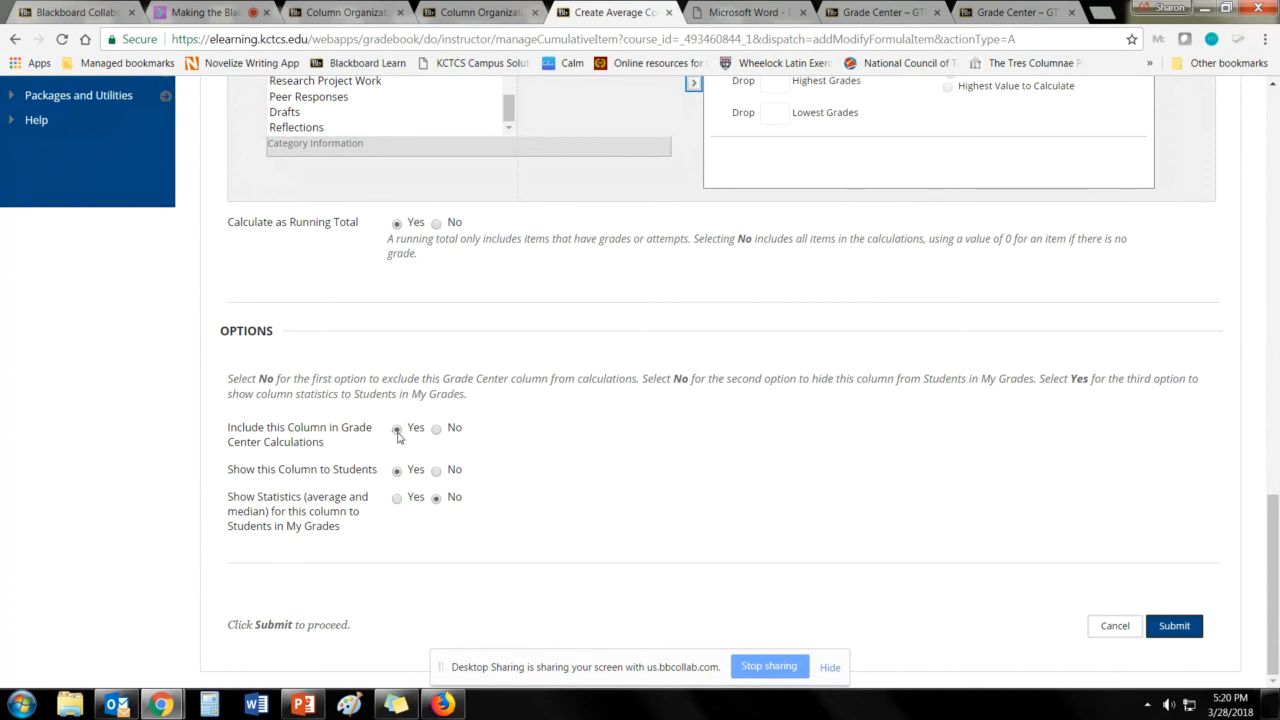
{"action": "left_click", "coordinate": [437, 473]}
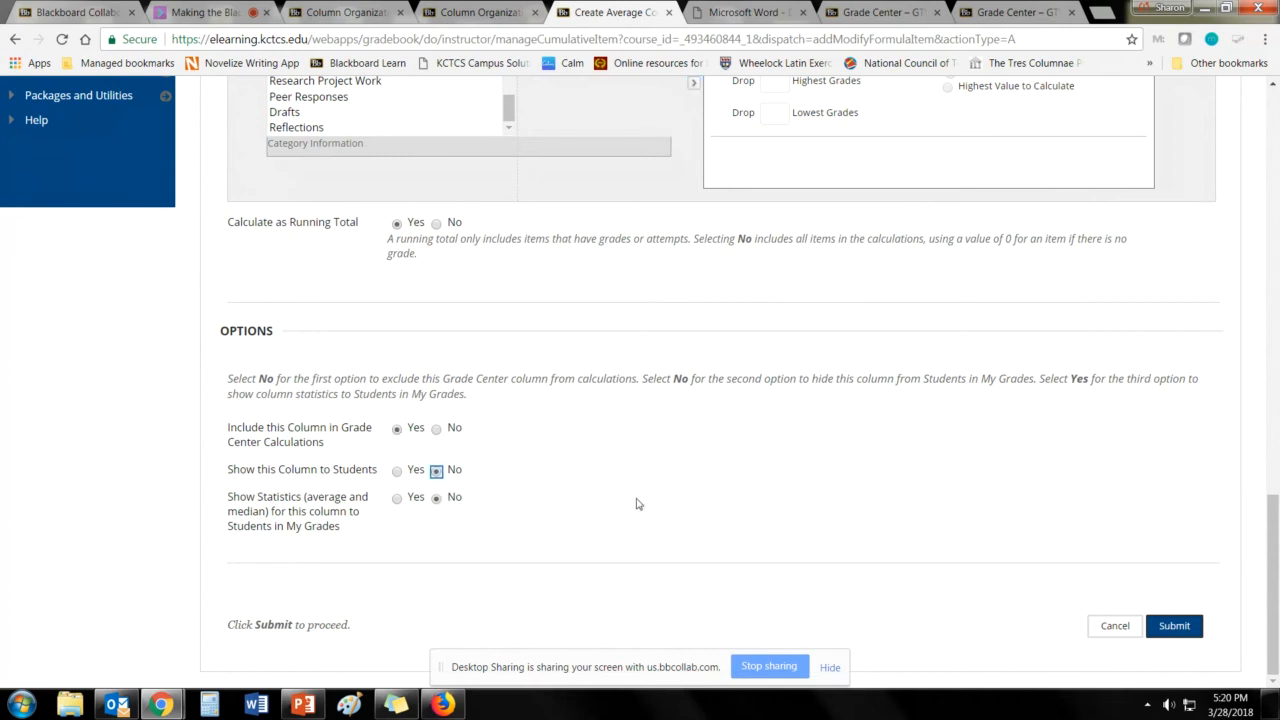
{"action": "left_click", "coordinate": [437, 430]}
{"action": "left_click", "coordinate": [1176, 627]}
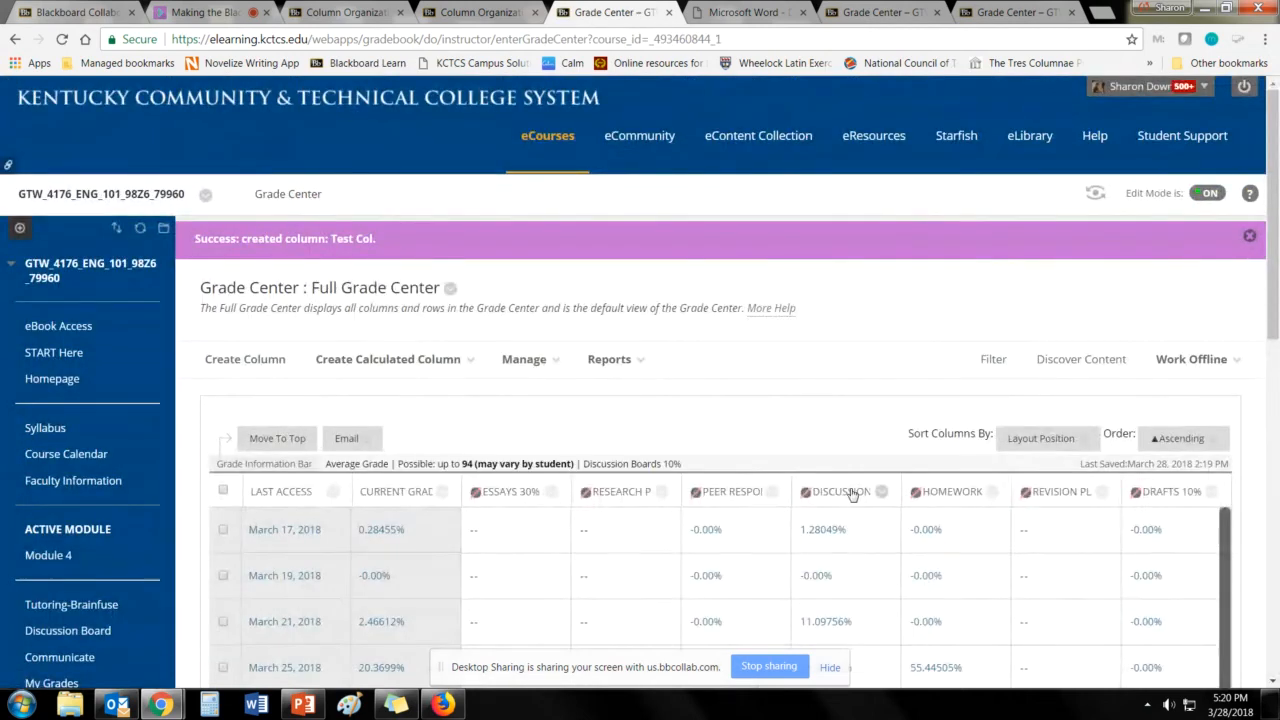
Step: In Column Organization, move Test Col directly below Homework 10% in the Not in a Grading Period table and submit the new order
{"action": "scroll", "coordinate": [869, 495], "scroll_direction": "down", "scroll_amount": 1}
{"action": "scroll", "coordinate": [869, 495], "scroll_direction": "down", "scroll_amount": 1}
{"action": "left_click", "coordinate": [524, 275]}
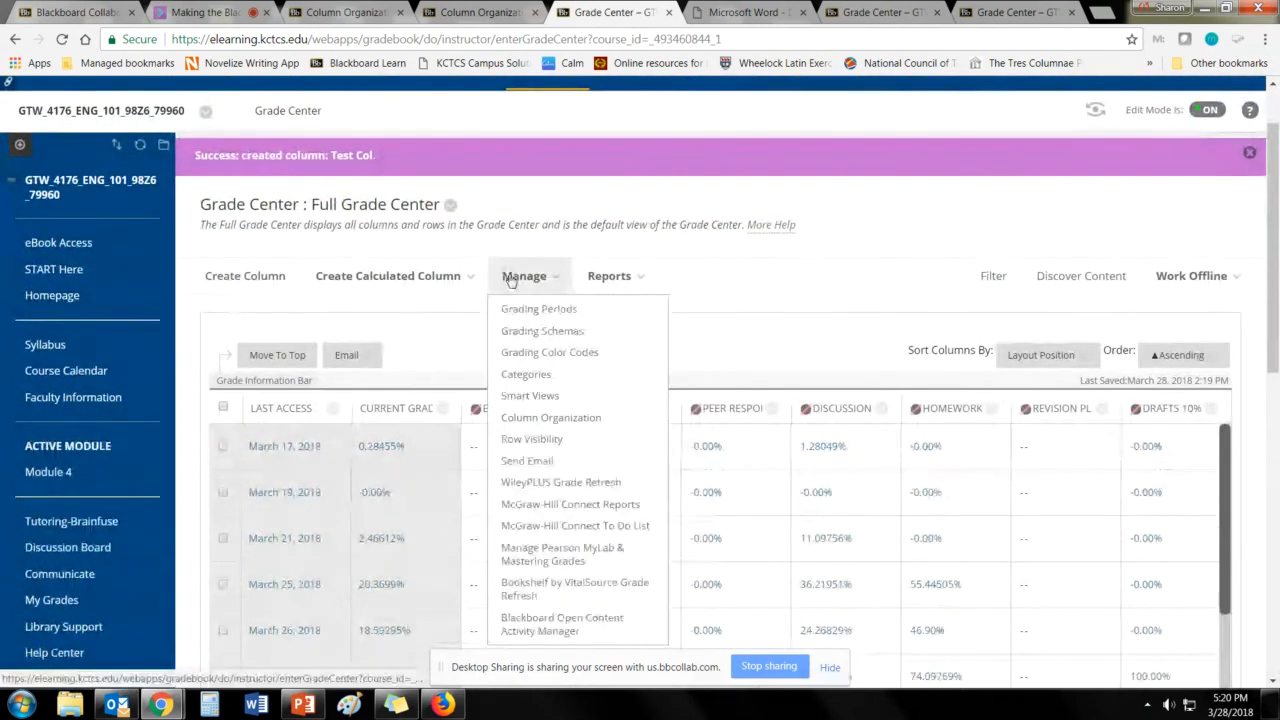
{"action": "left_click", "coordinate": [526, 418]}
{"action": "scroll", "coordinate": [651, 412], "scroll_direction": "down", "scroll_amount": 6}
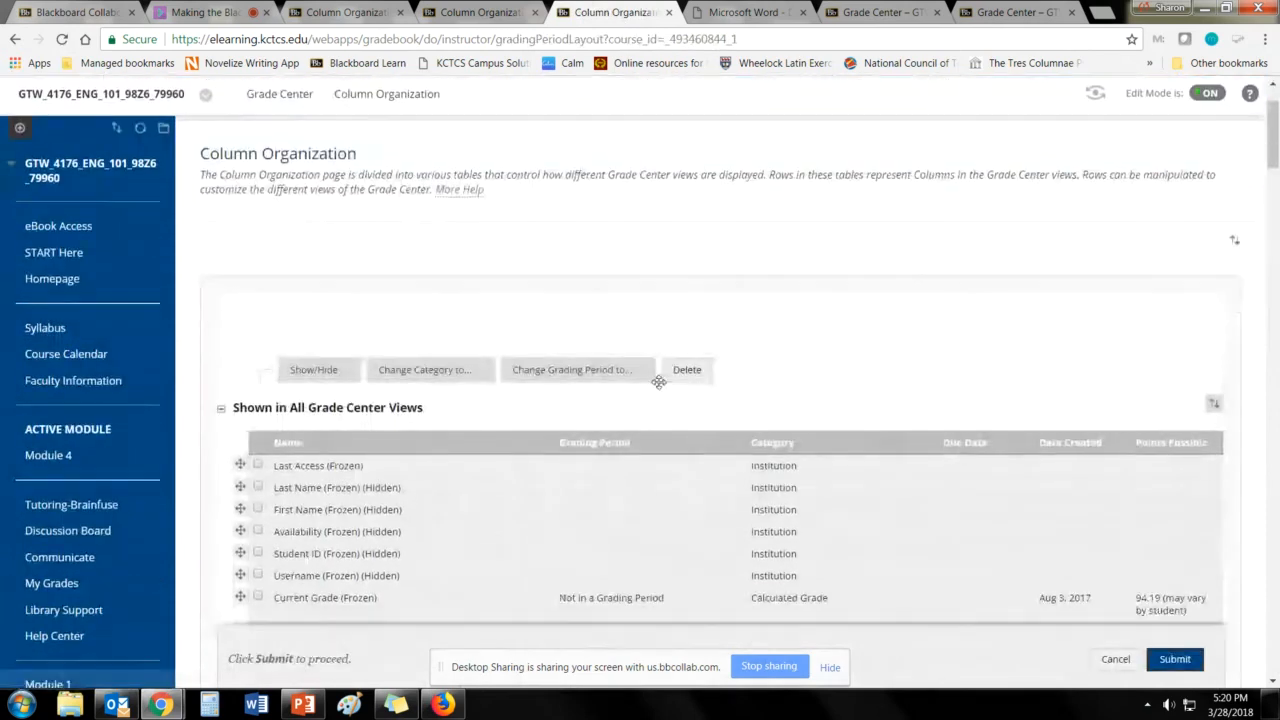
{"action": "scroll", "coordinate": [651, 412], "scroll_direction": "down", "scroll_amount": 20}
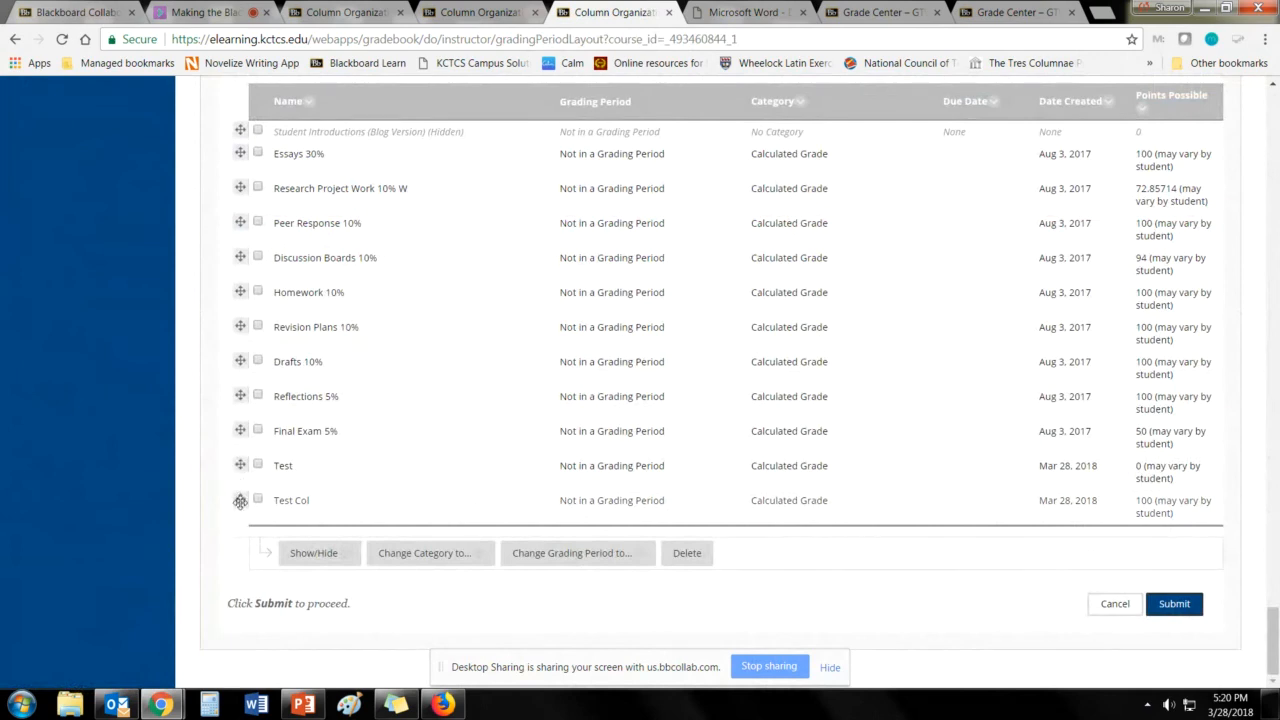
{"action": "left_click_drag", "start_coordinate": [243, 500], "coordinate": [262, 322]}
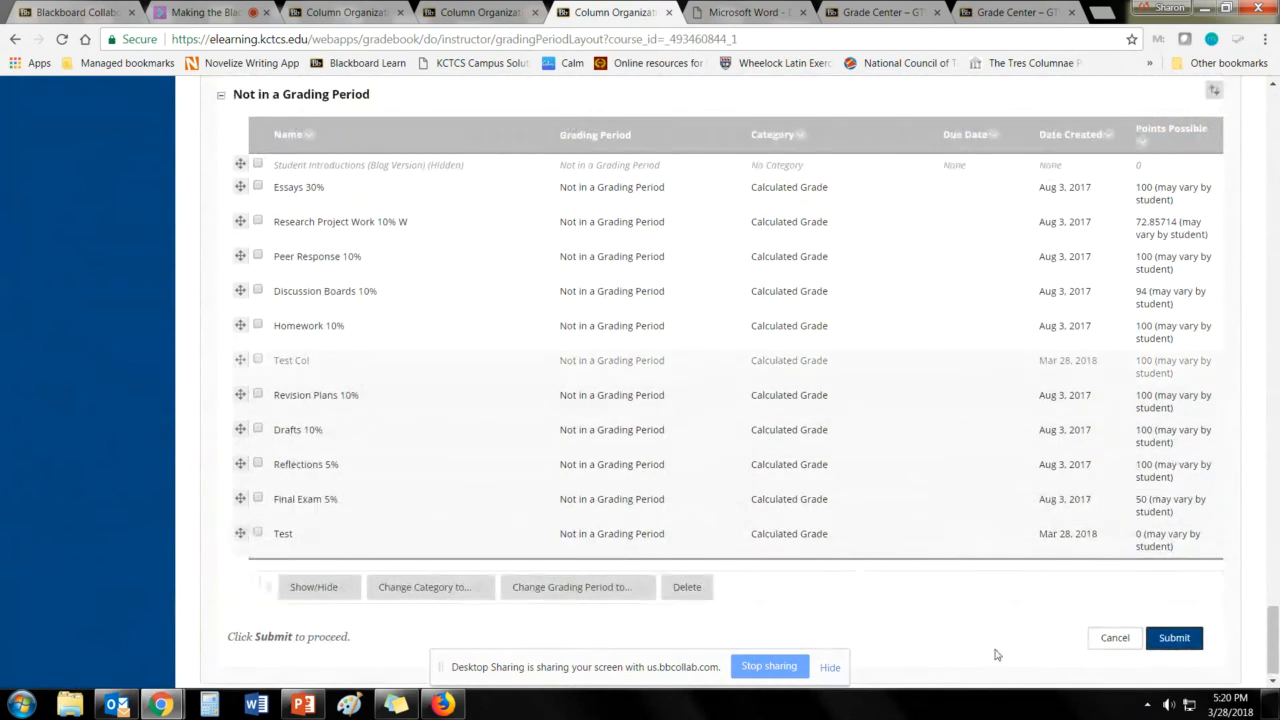
{"action": "left_click", "coordinate": [1175, 638]}
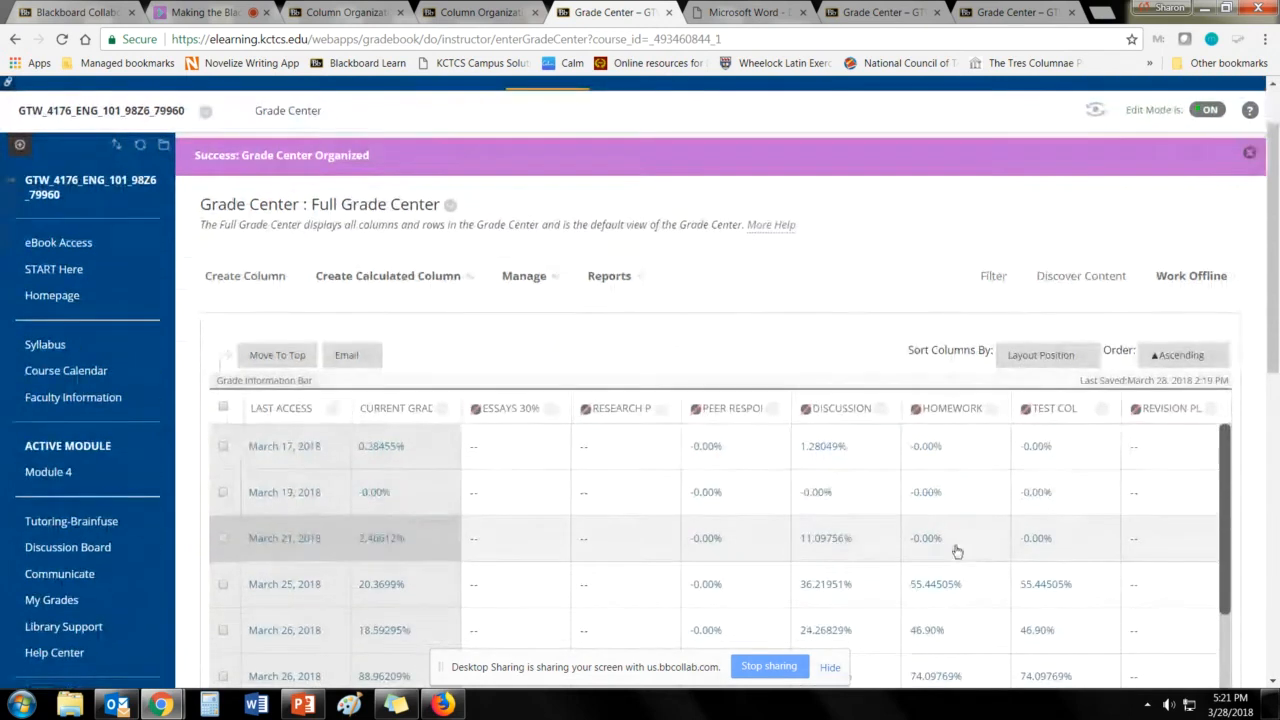
Step: Review the reordered grade columns, then switch to the PowerPoint presentation and show slide 13, Snapshot Column Creation
{"action": "scroll", "coordinate": [957, 545], "scroll_direction": "down", "scroll_amount": 3}
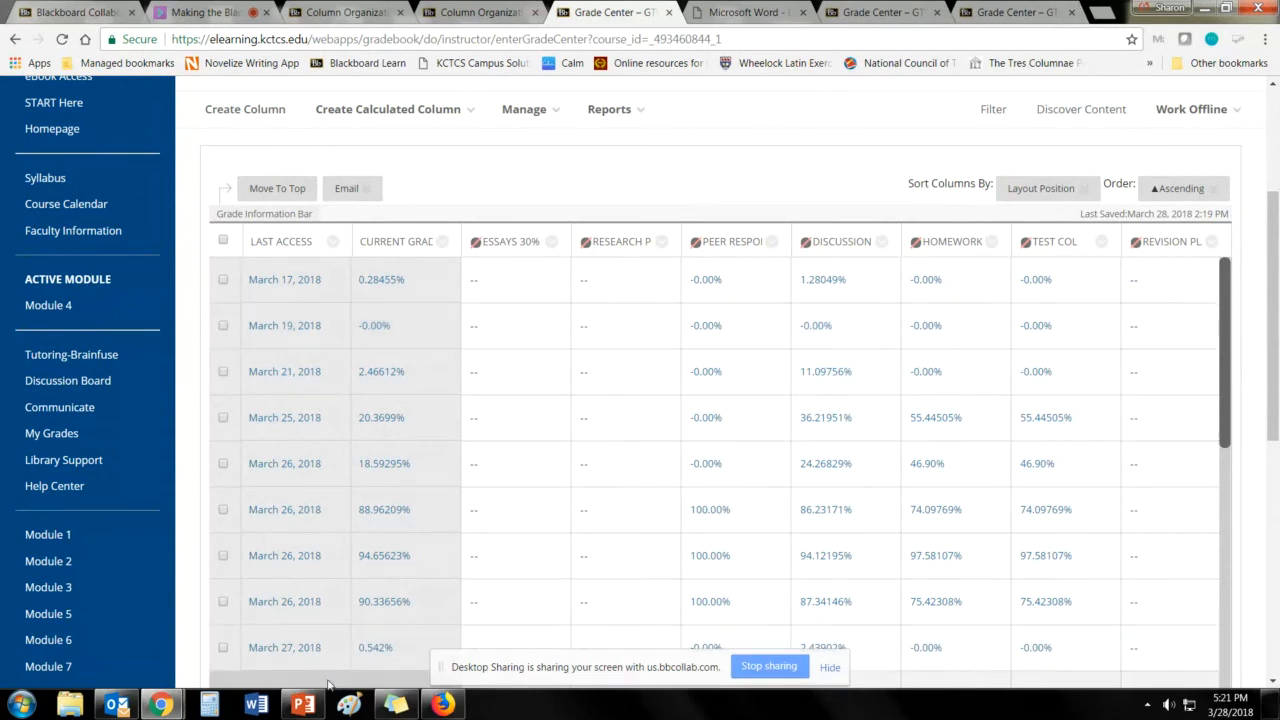
{"action": "left_click", "coordinate": [304, 705]}
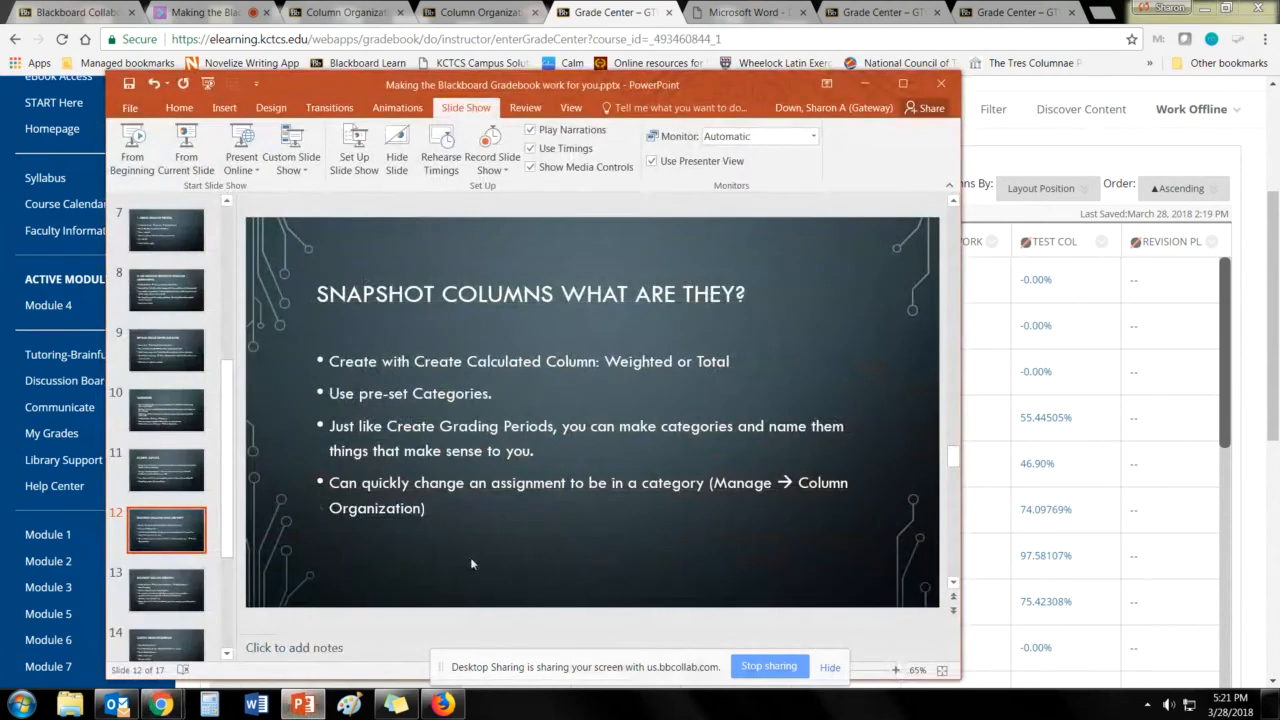
{"action": "left_click", "coordinate": [168, 592]}
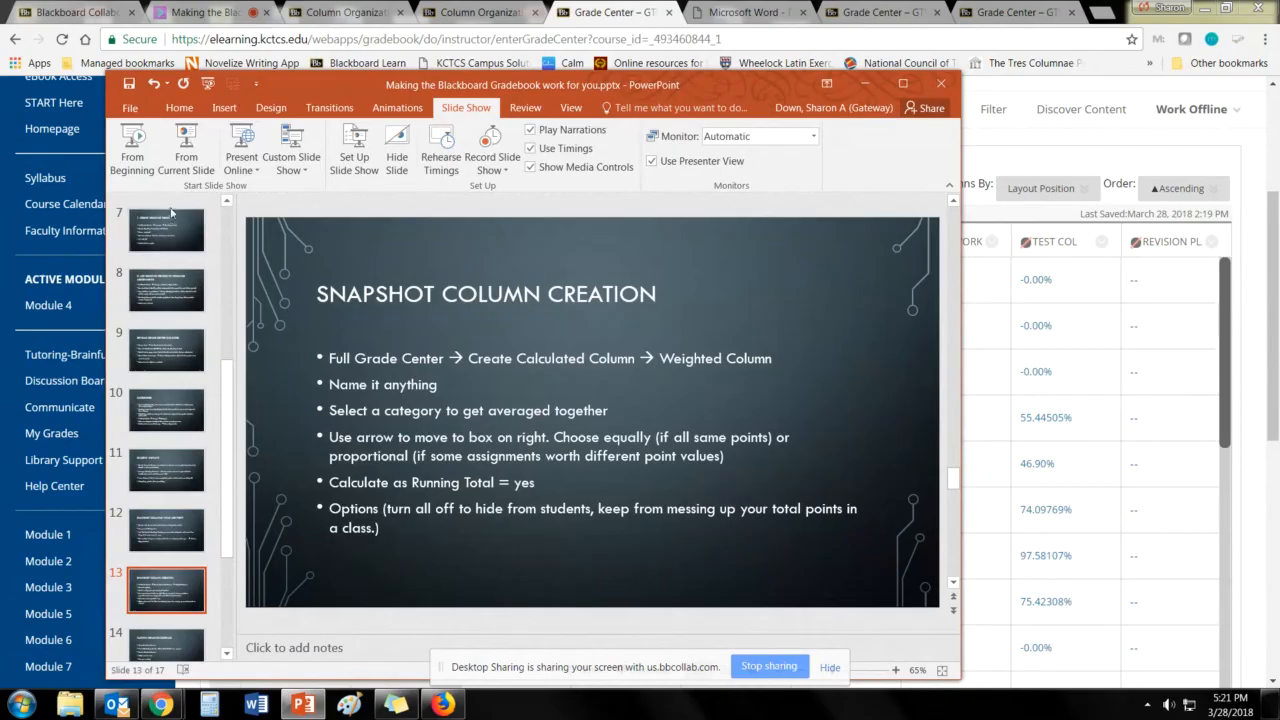
Step: Present the Snapshot Column Creation slide full screen, advance to Custom Grading Schemas, and end the slide show
{"action": "left_click", "coordinate": [186, 147]}
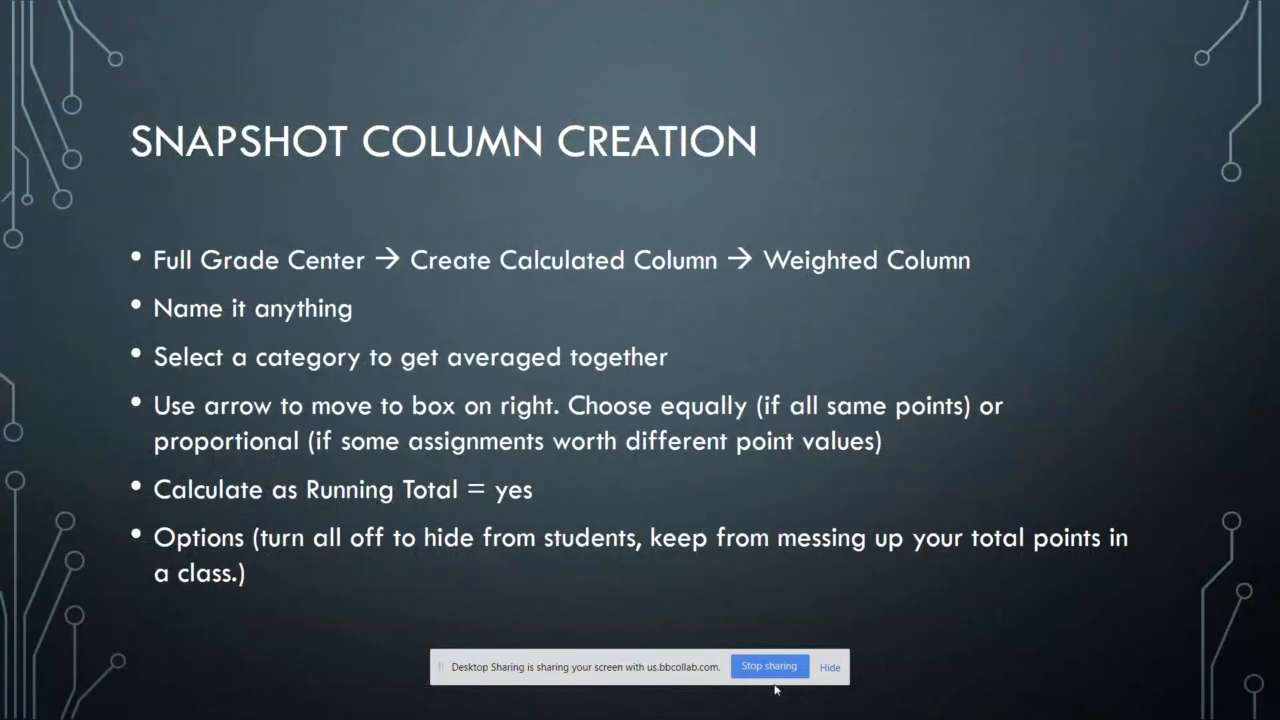
{"action": "left_click", "coordinate": [461, 475]}
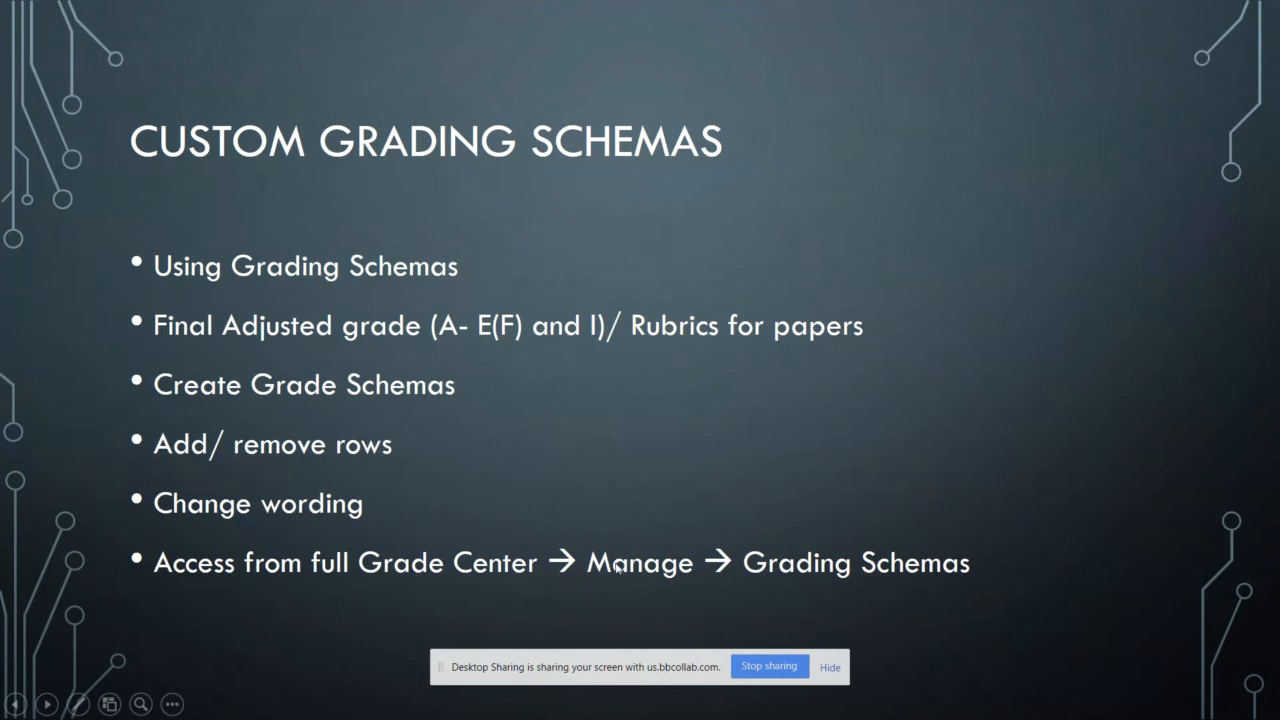
{"action": "key", "text": "Escape"}
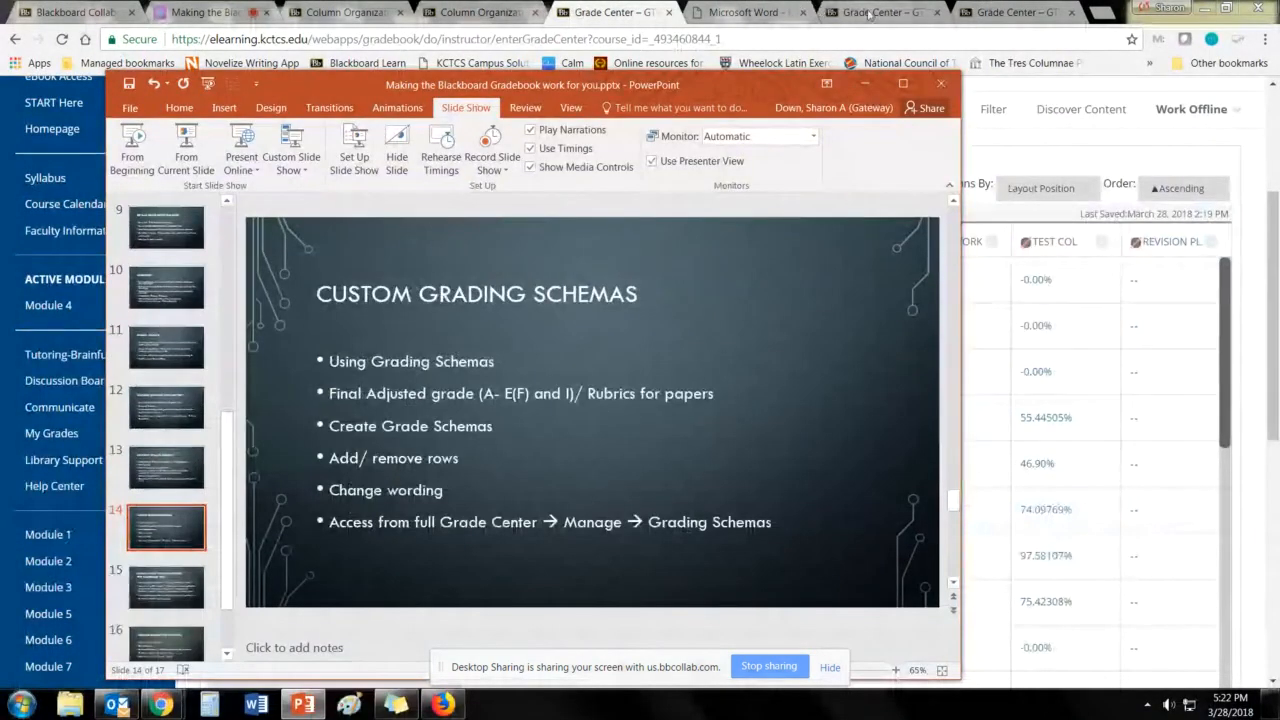
Step: Switch to the ENG 102 Grade Center in the browser and open the Contract column's information for editing
{"action": "left_click", "coordinate": [882, 14]}
{"action": "scroll", "coordinate": [733, 186], "scroll_direction": "down", "scroll_amount": 2}
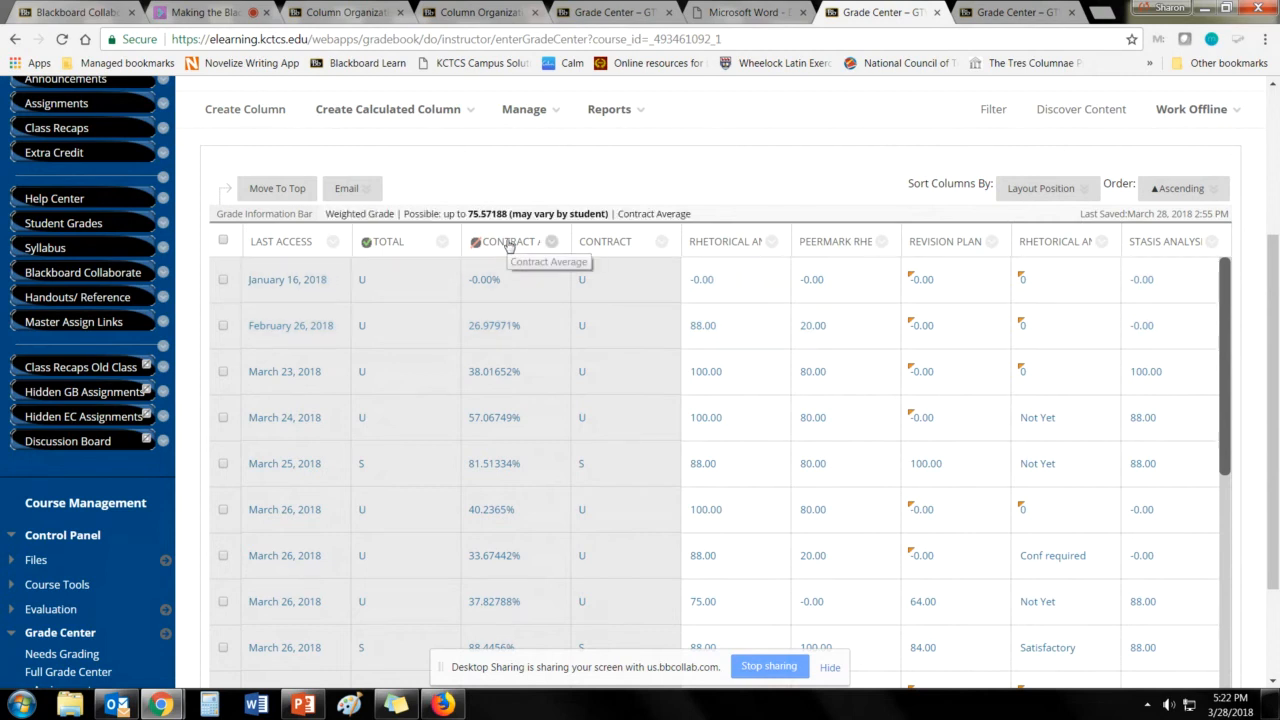
{"action": "left_click", "coordinate": [662, 246]}
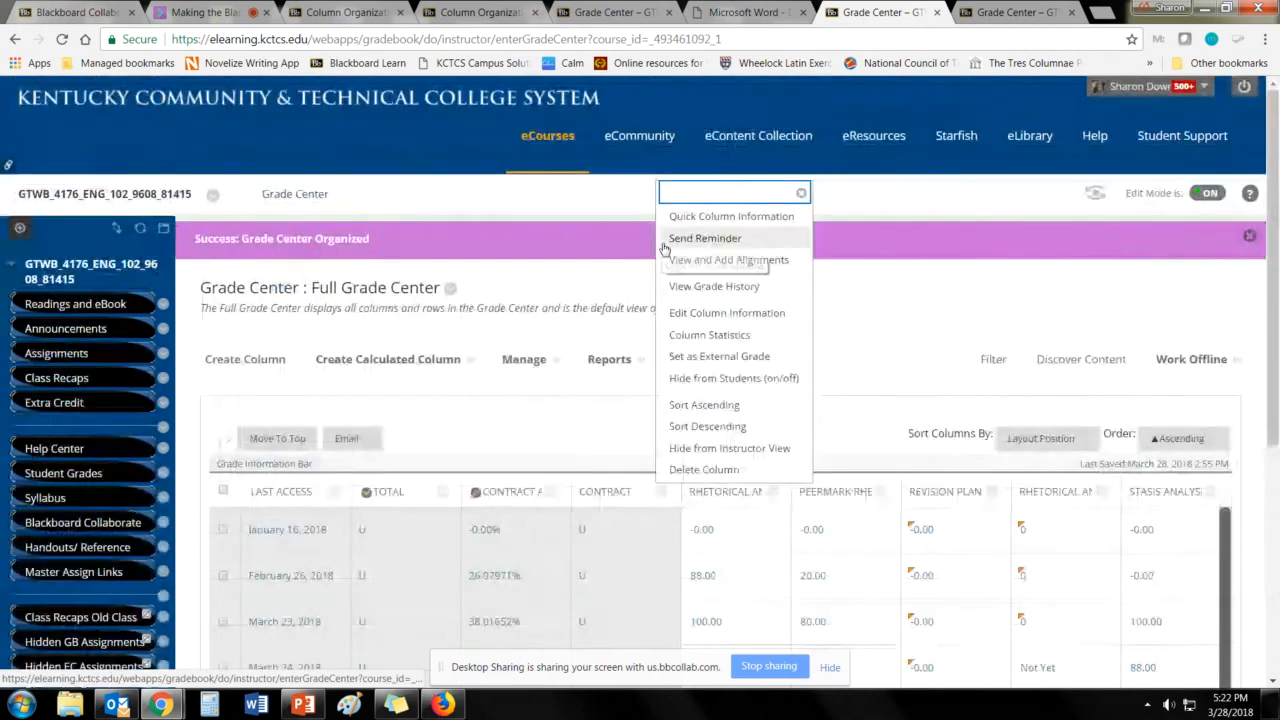
{"action": "left_click", "coordinate": [704, 314]}
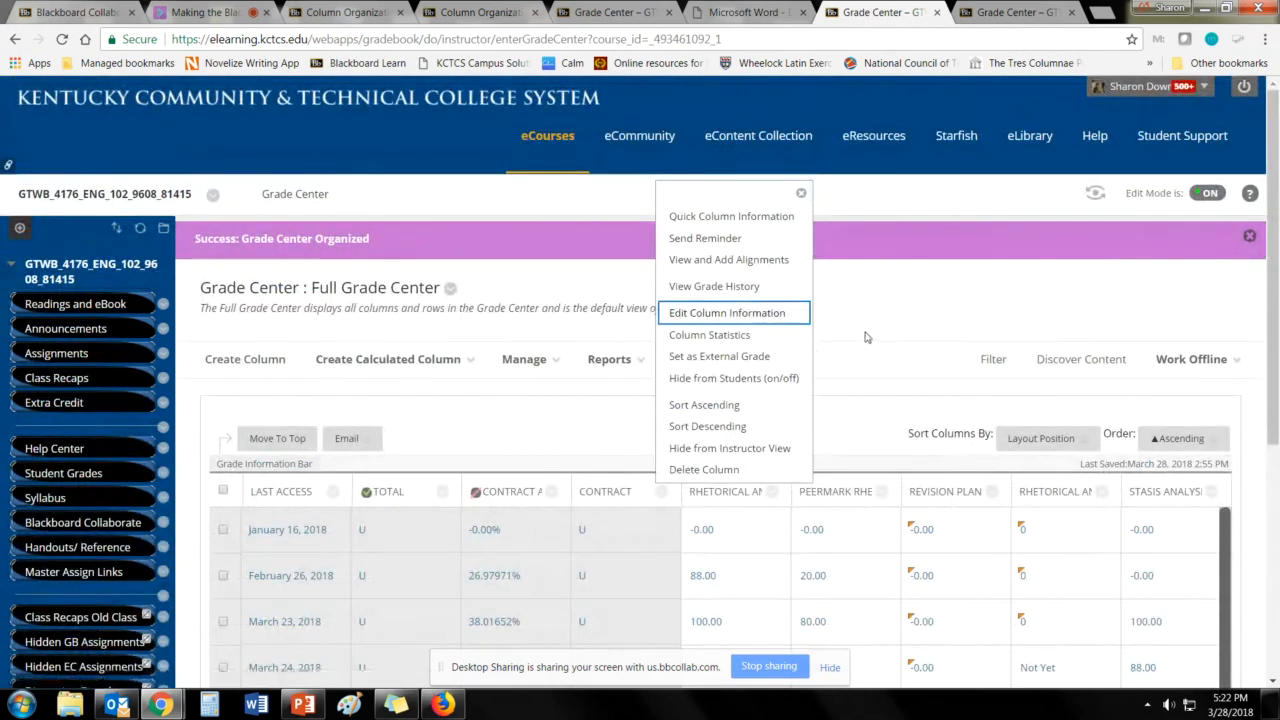
{"action": "left_click", "coordinate": [706, 314]}
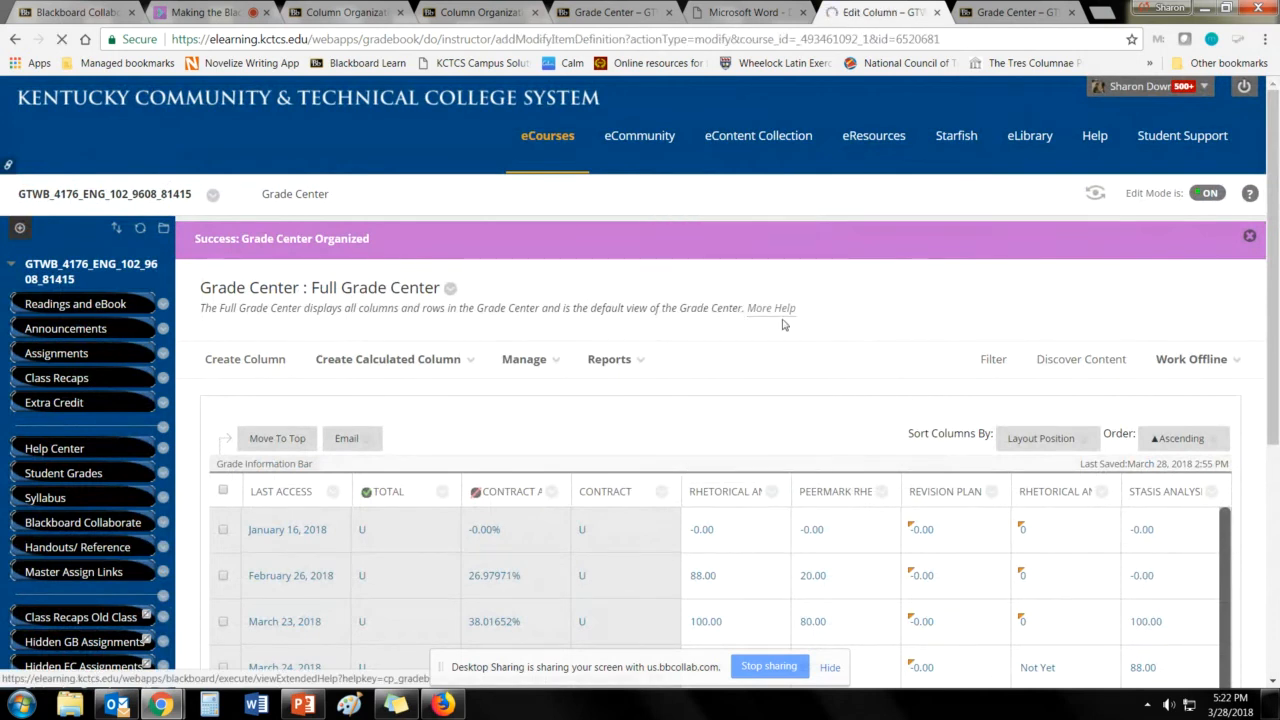
Step: Review the Contract column's primary display, dates and options, then leave the edit page without saving
{"action": "scroll", "coordinate": [805, 340], "scroll_direction": "down", "scroll_amount": 8}
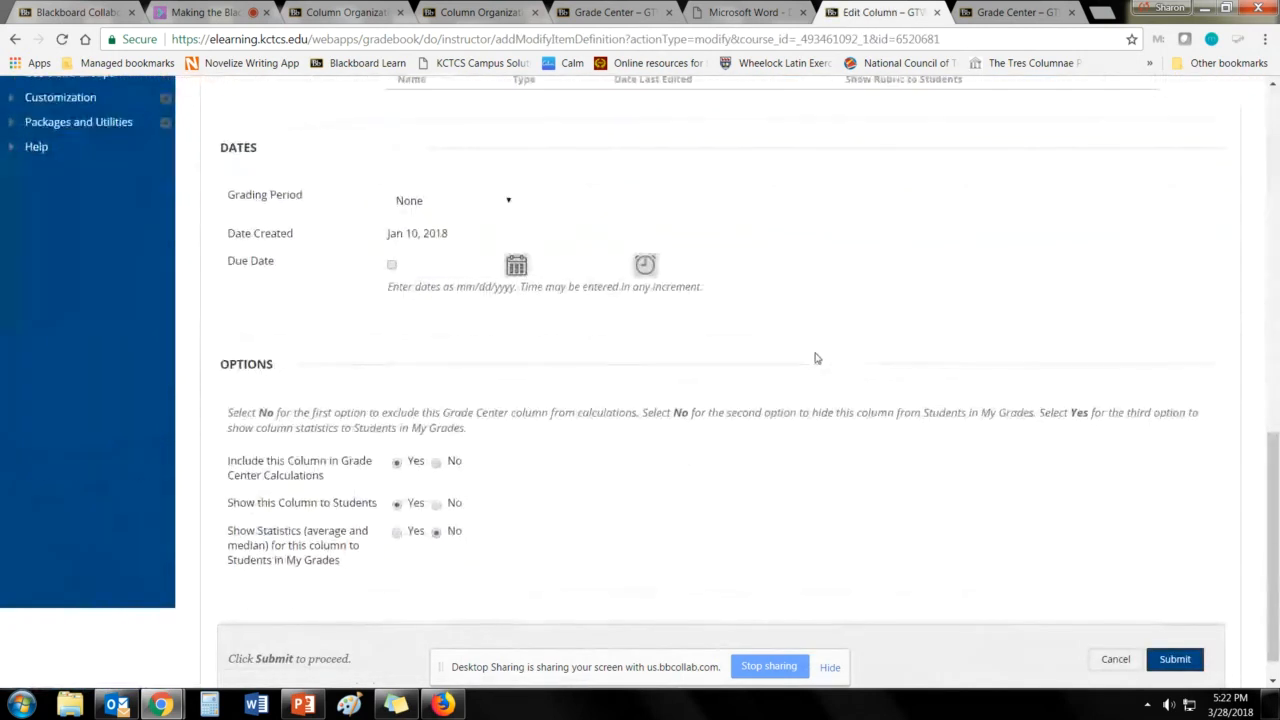
{"action": "scroll", "coordinate": [505, 425], "scroll_direction": "up", "scroll_amount": 3}
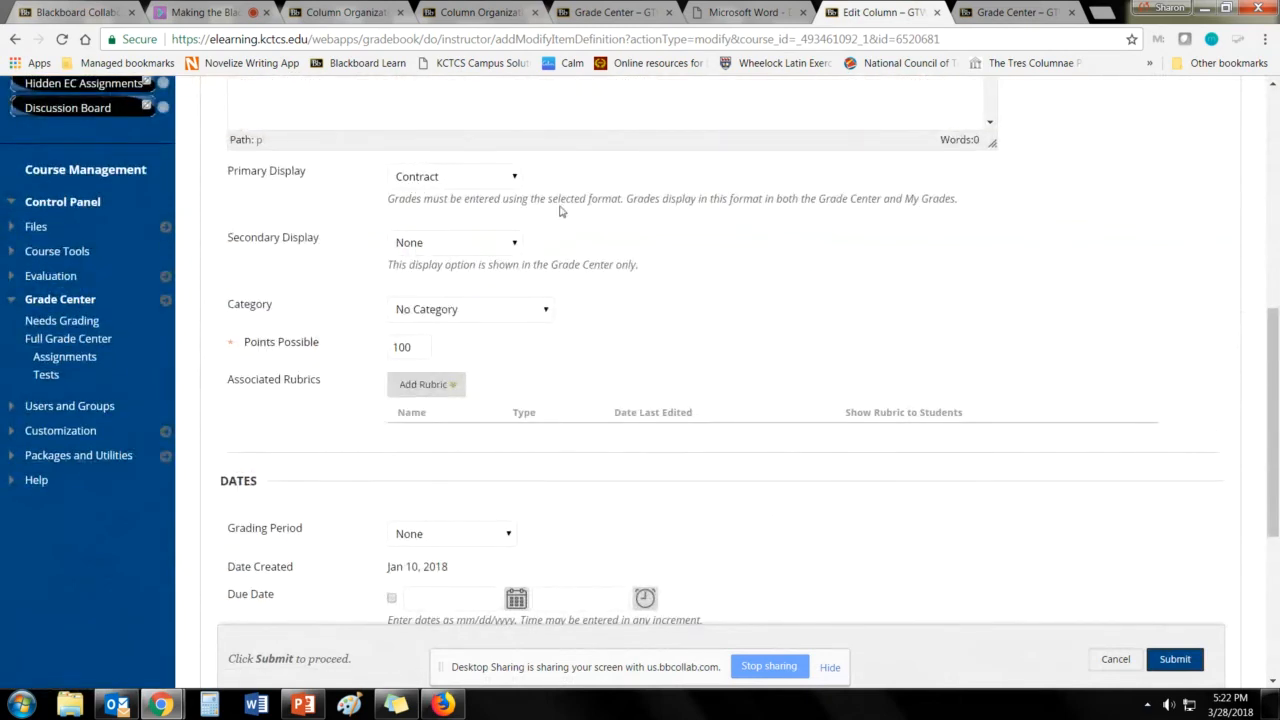
{"action": "scroll", "coordinate": [767, 280], "scroll_direction": "down", "scroll_amount": 2}
{"action": "scroll", "coordinate": [767, 280], "scroll_direction": "down", "scroll_amount": 2}
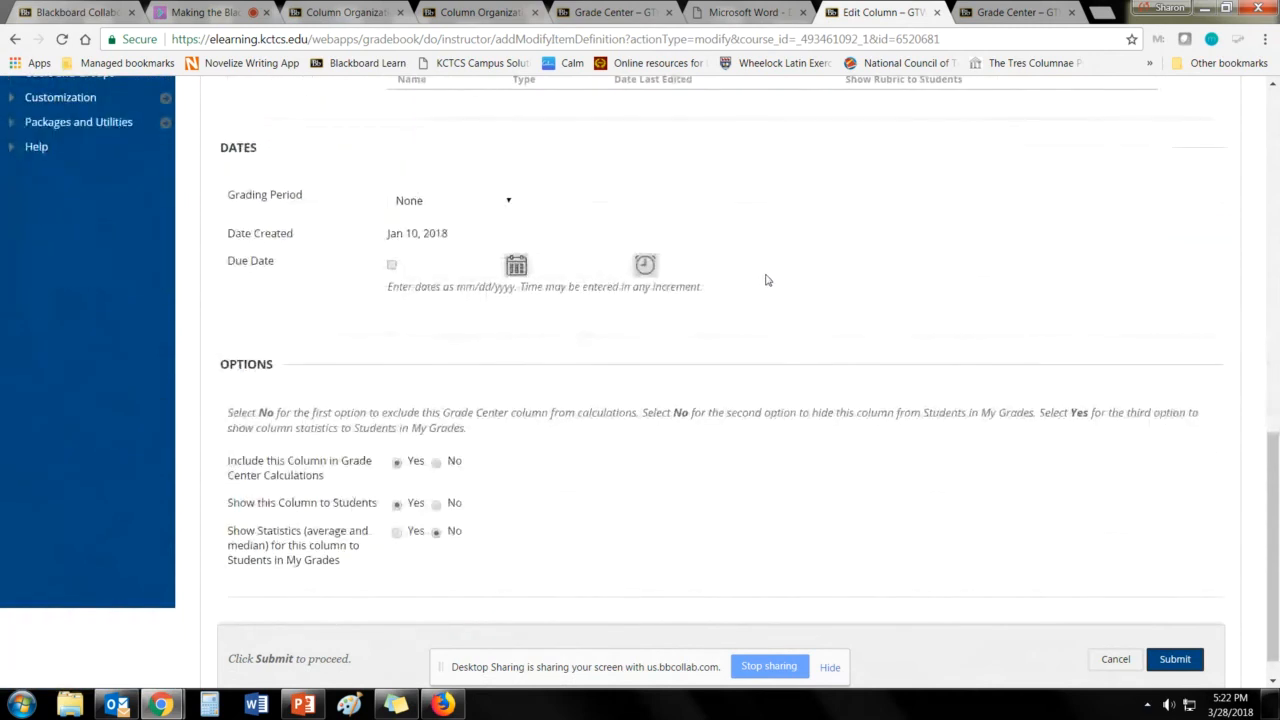
{"action": "scroll", "coordinate": [642, 366], "scroll_direction": "down", "scroll_amount": 1}
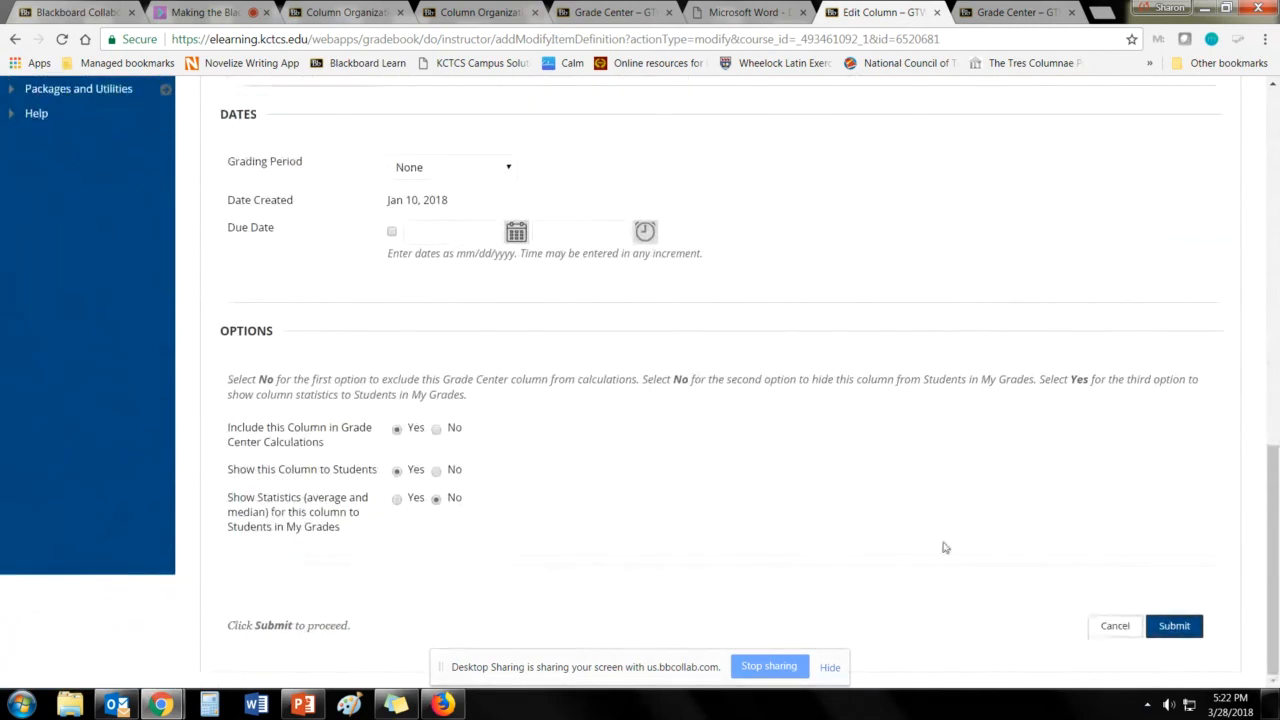
{"action": "left_click", "coordinate": [1103, 627]}
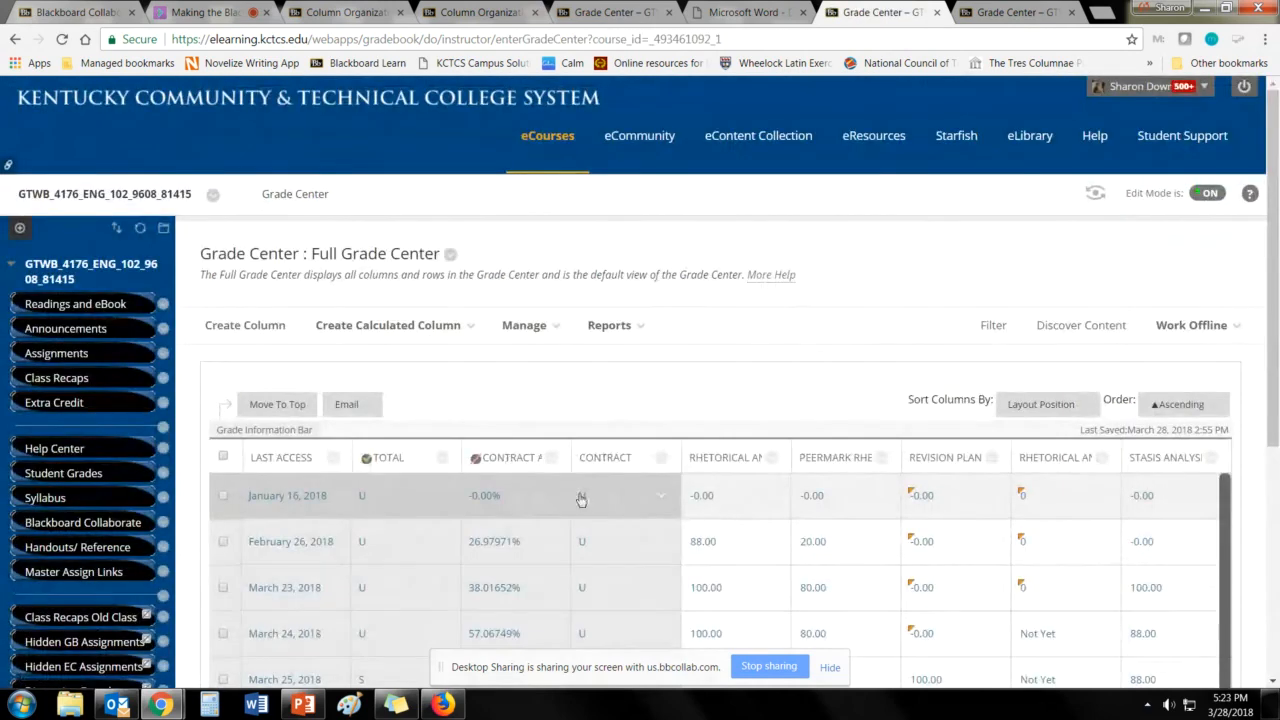
Step: Move through the first student's grades to the Stasis Analysis column and examine the worded grades in the neighbouring Rhetorical Analysis revision column
{"action": "scroll", "coordinate": [606, 525], "scroll_direction": "down", "scroll_amount": 2}
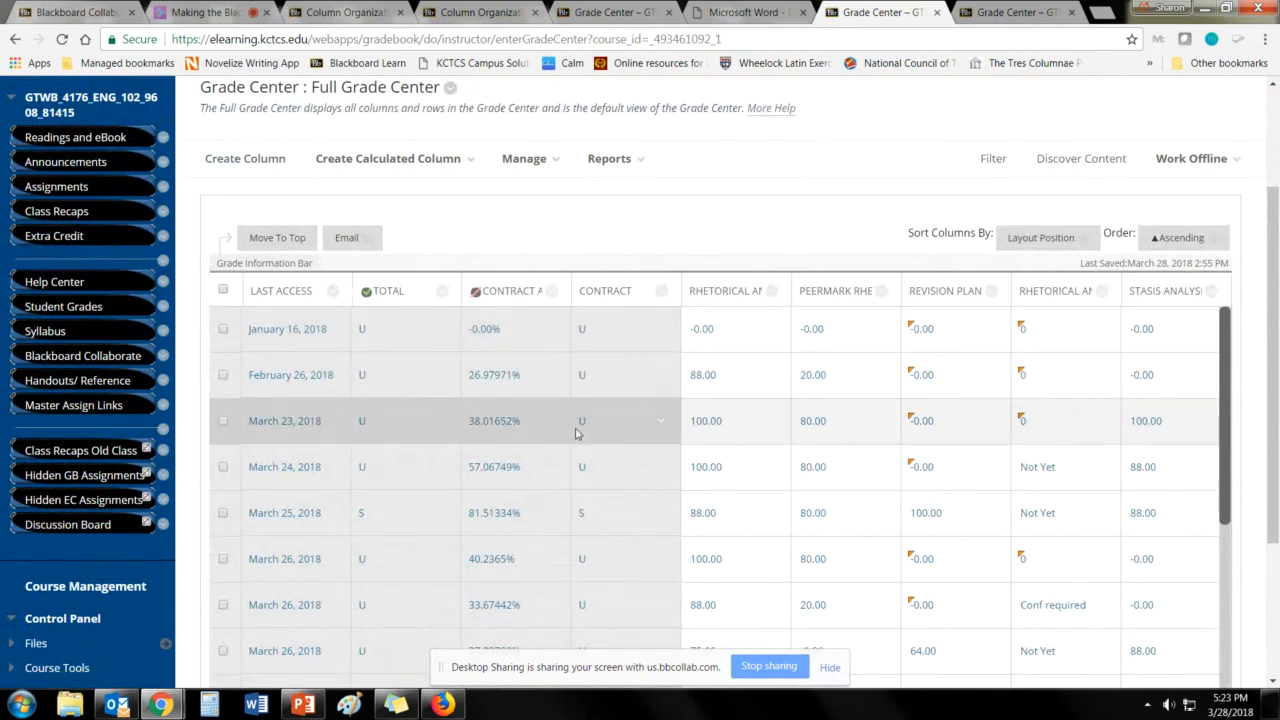
{"action": "left_click", "coordinate": [700, 329]}
{"action": "key", "text": "Tab"}
{"action": "key", "text": "Tab"}
{"action": "key", "text": "Tab"}
{"action": "key", "text": "Tab"}
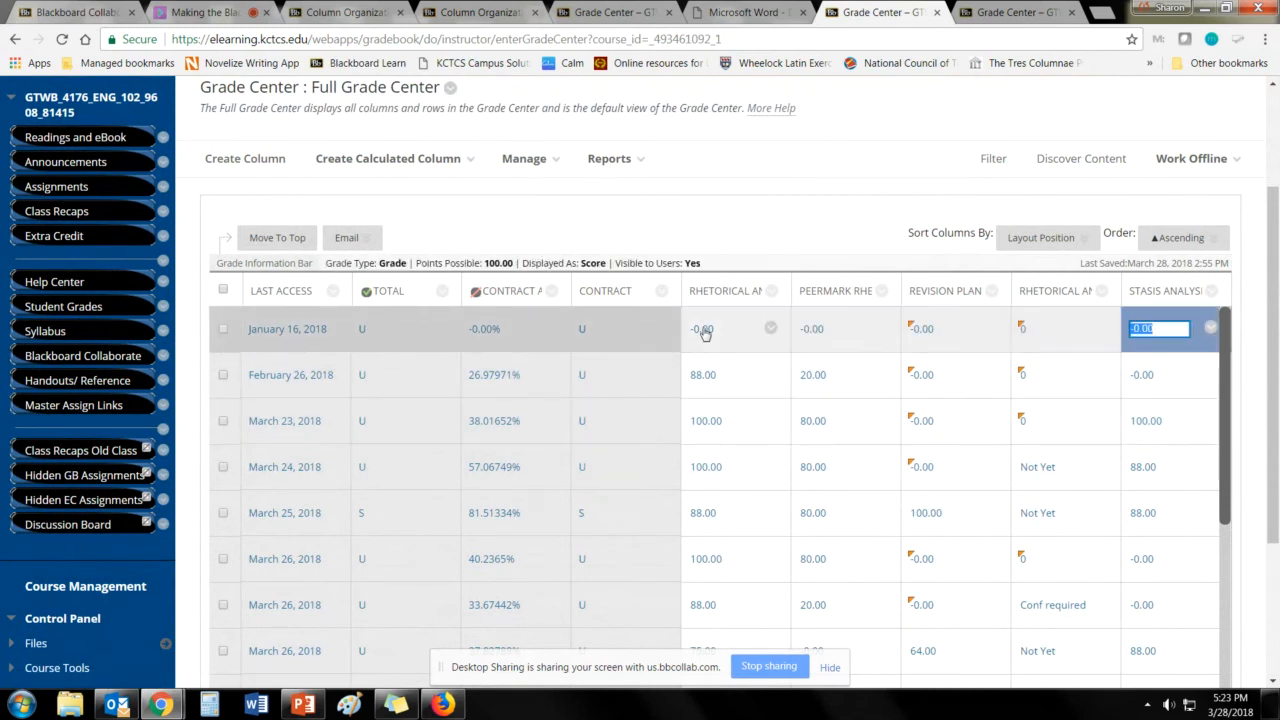
{"action": "scroll", "coordinate": [729, 380], "scroll_direction": "down", "scroll_amount": 3}
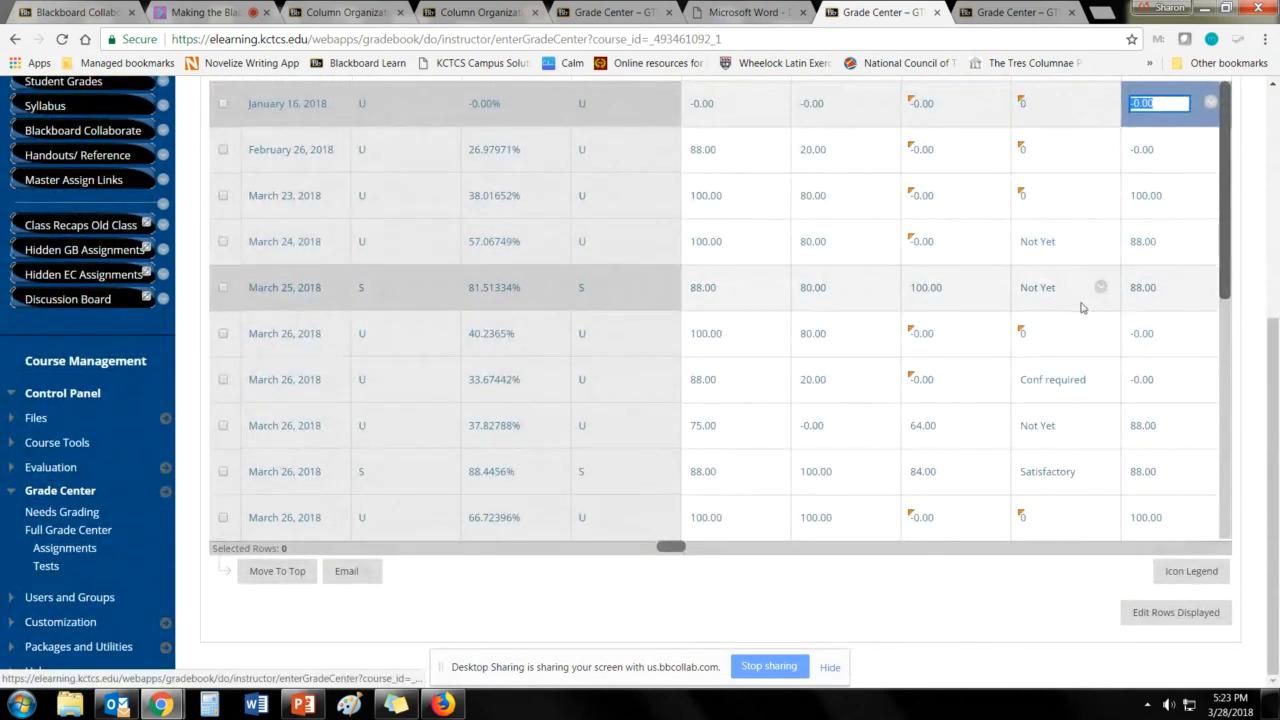
{"action": "scroll", "coordinate": [1040, 375], "scroll_direction": "up", "scroll_amount": 2}
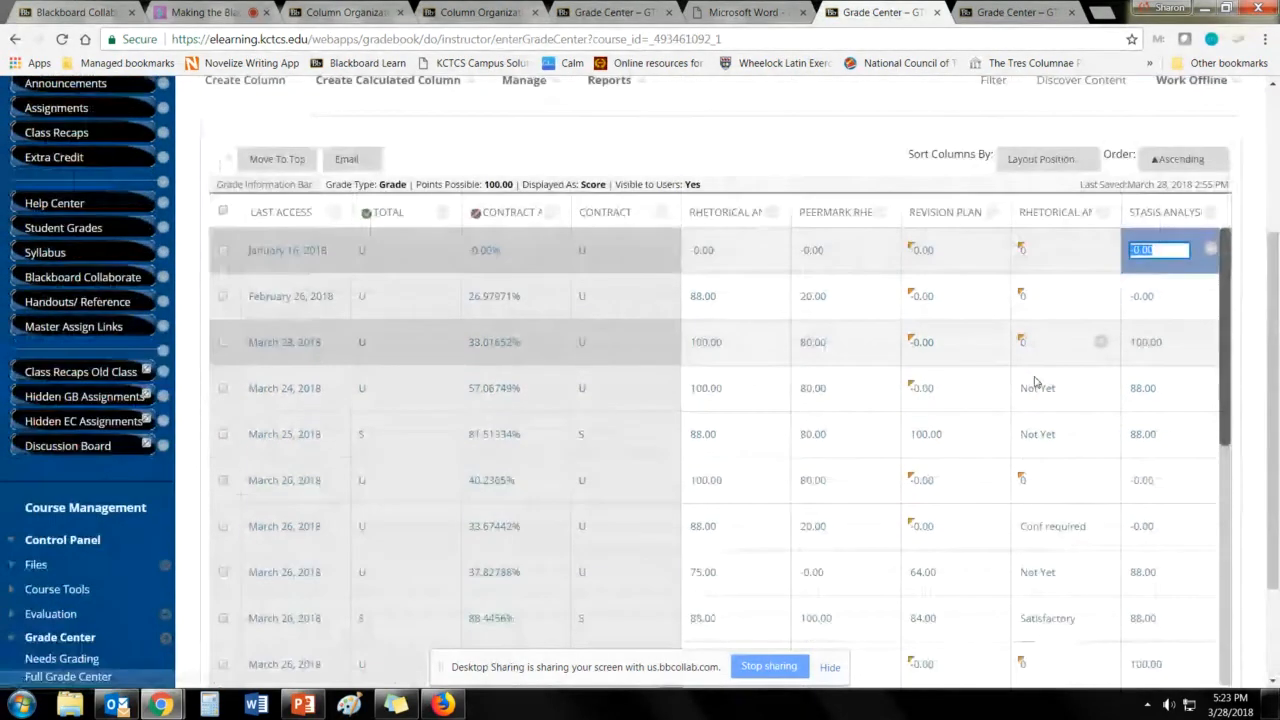
{"action": "scroll", "coordinate": [1036, 382], "scroll_direction": "down", "scroll_amount": 1}
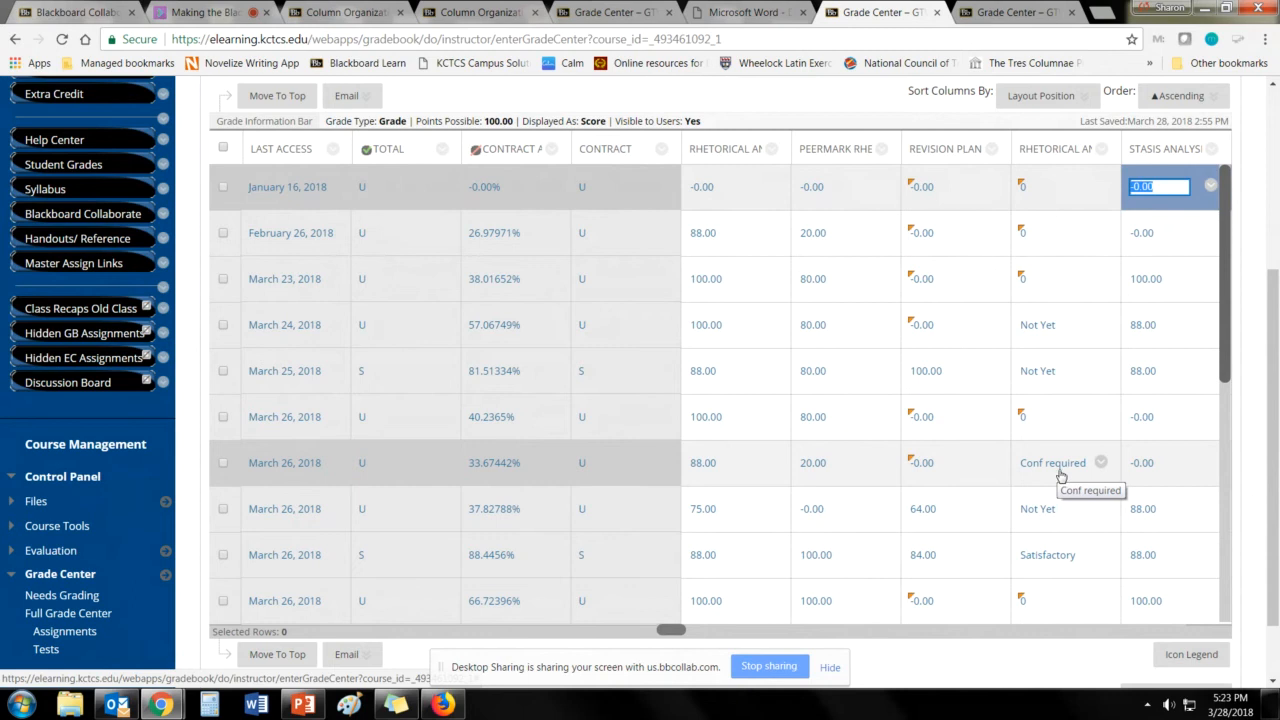
Step: Open the Rhetorical Analysis Revision #1 column's information, review its display, category, rubrics and dates, and cancel without saving
{"action": "left_click", "coordinate": [1101, 148]}
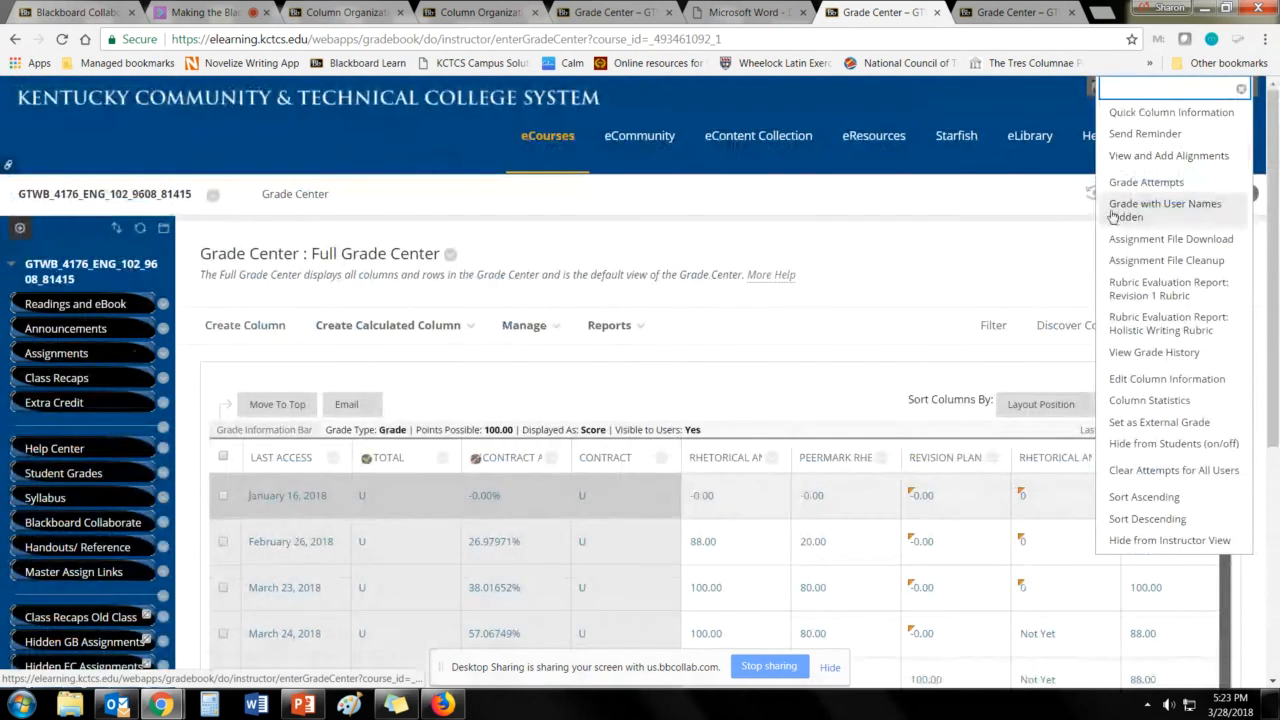
{"action": "left_click", "coordinate": [1025, 262]}
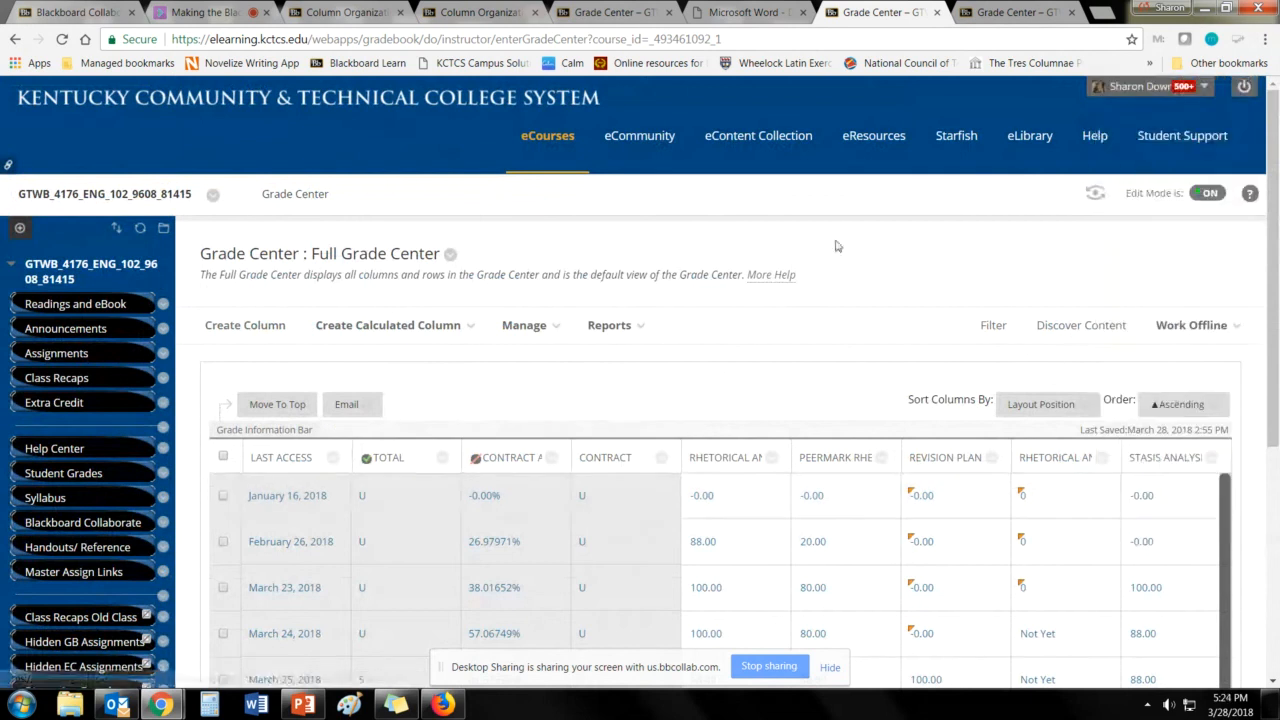
{"action": "left_click", "coordinate": [1101, 459]}
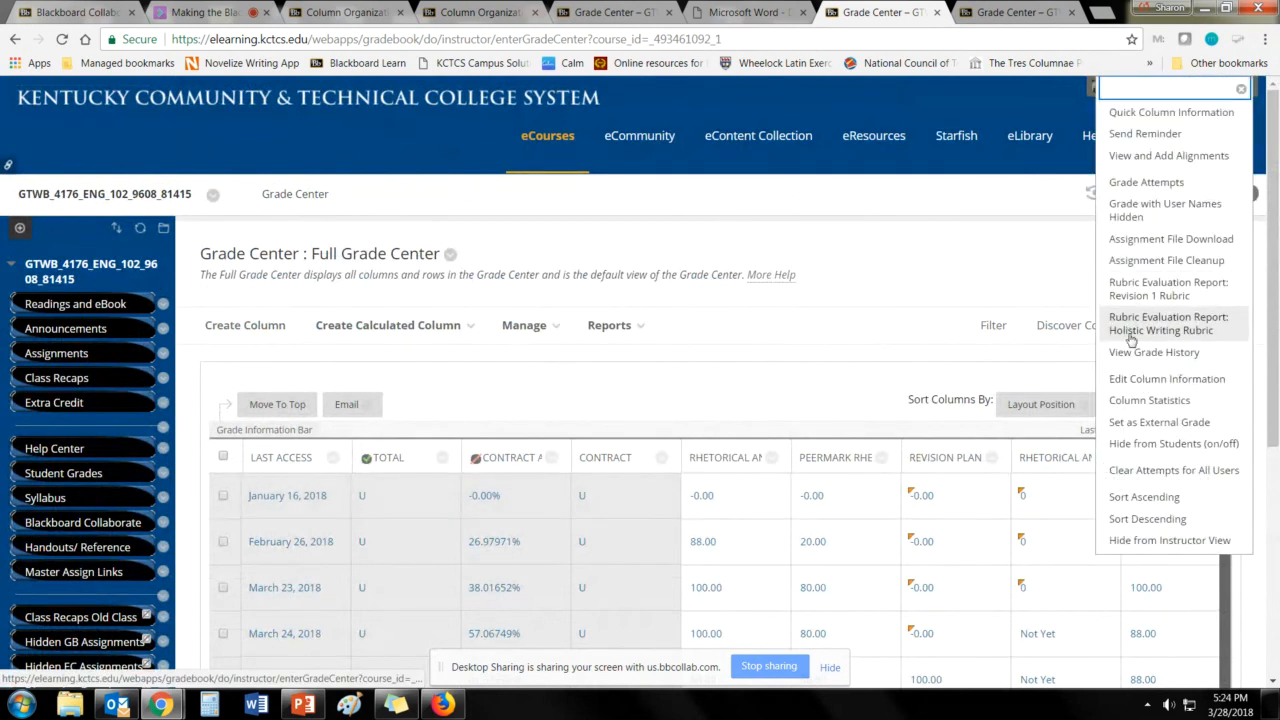
{"action": "left_click", "coordinate": [1142, 380]}
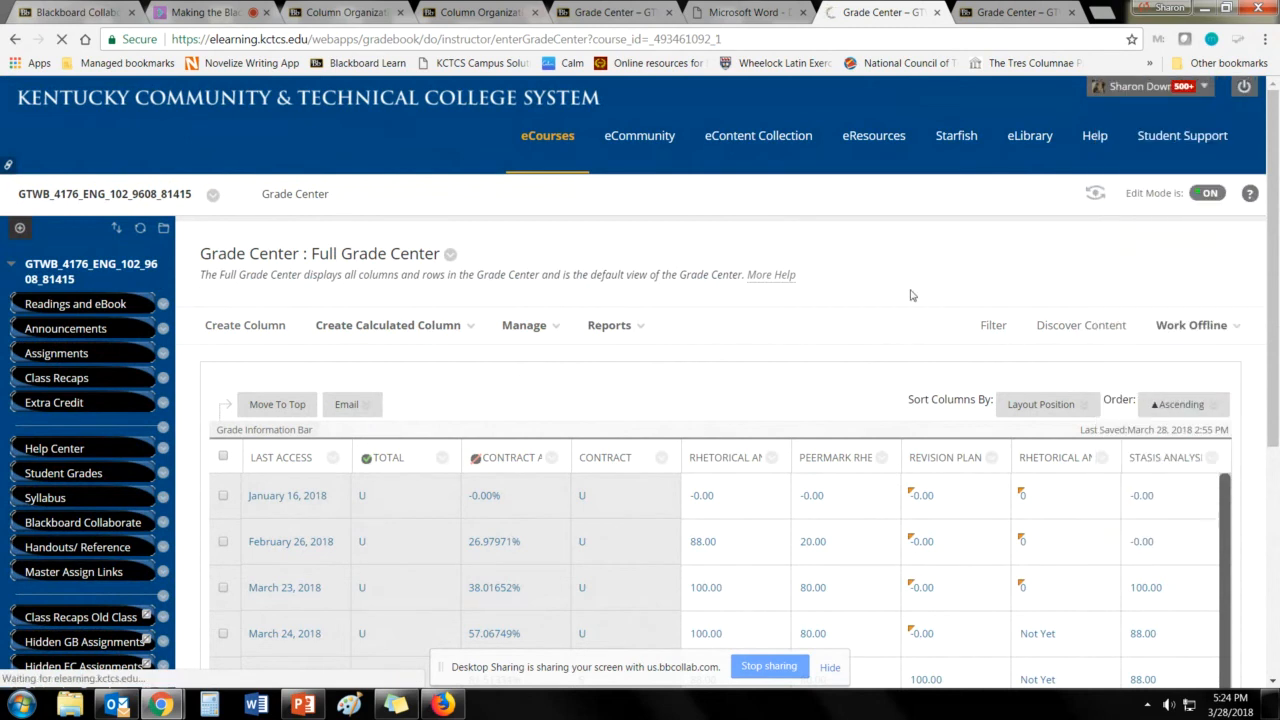
{"action": "scroll", "coordinate": [925, 450], "scroll_direction": "down", "scroll_amount": 3}
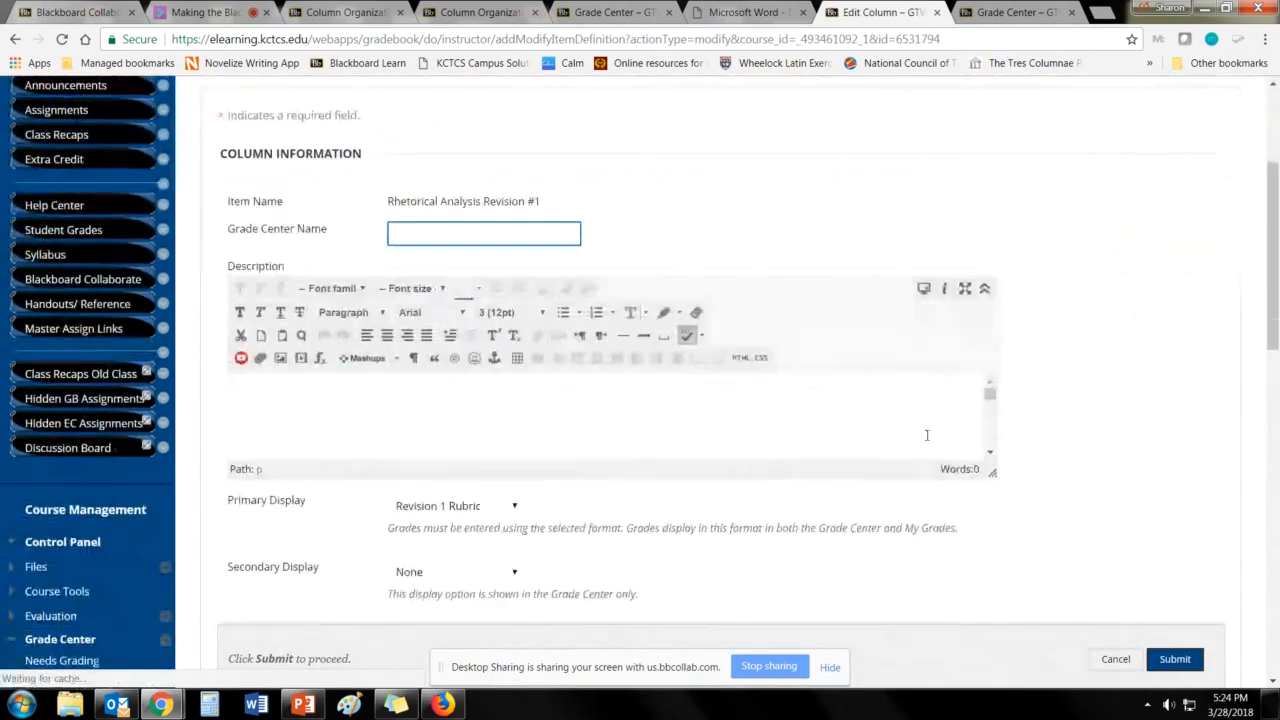
{"action": "scroll", "coordinate": [604, 519], "scroll_direction": "down", "scroll_amount": 2}
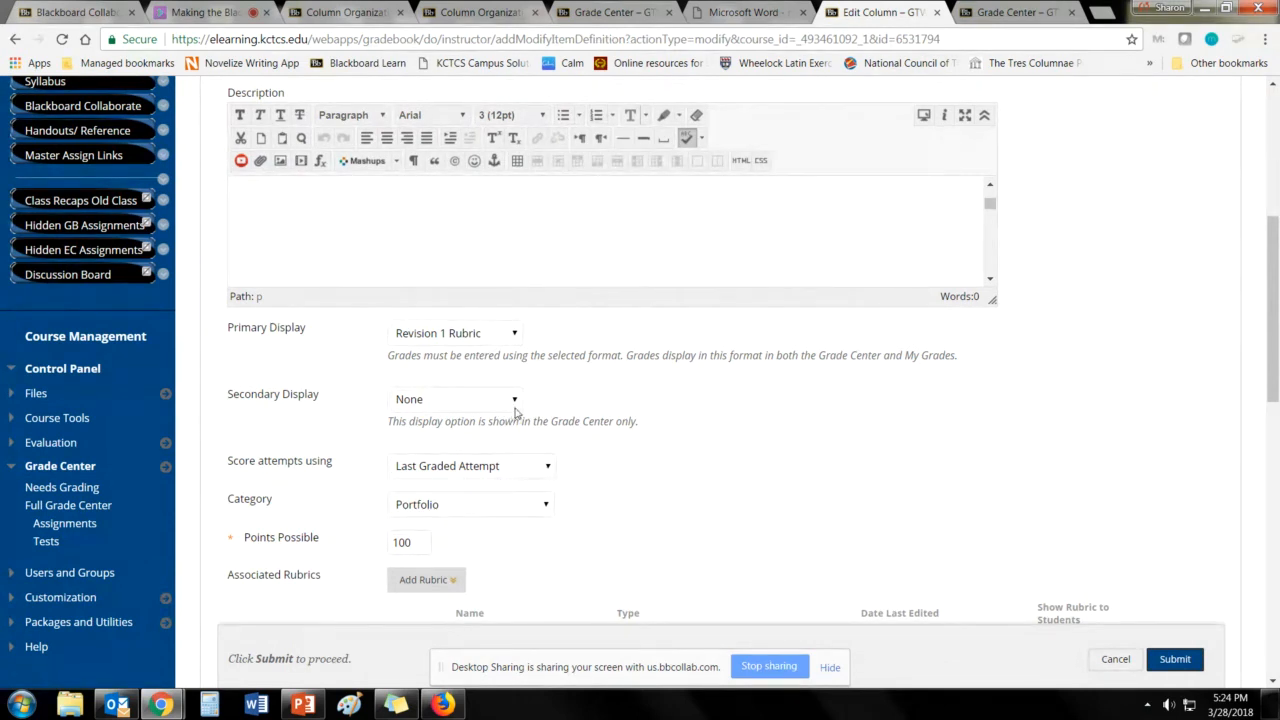
{"action": "scroll", "coordinate": [700, 463], "scroll_direction": "down", "scroll_amount": 3}
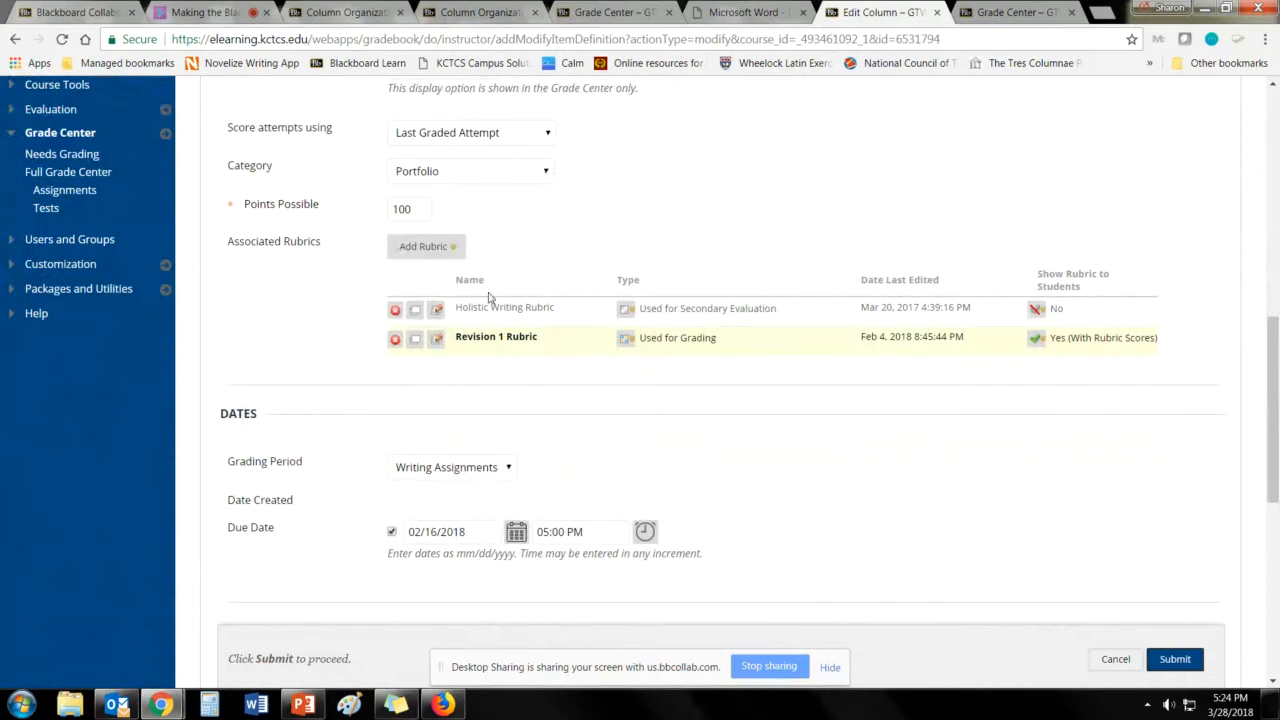
{"action": "left_click", "coordinate": [1110, 665]}
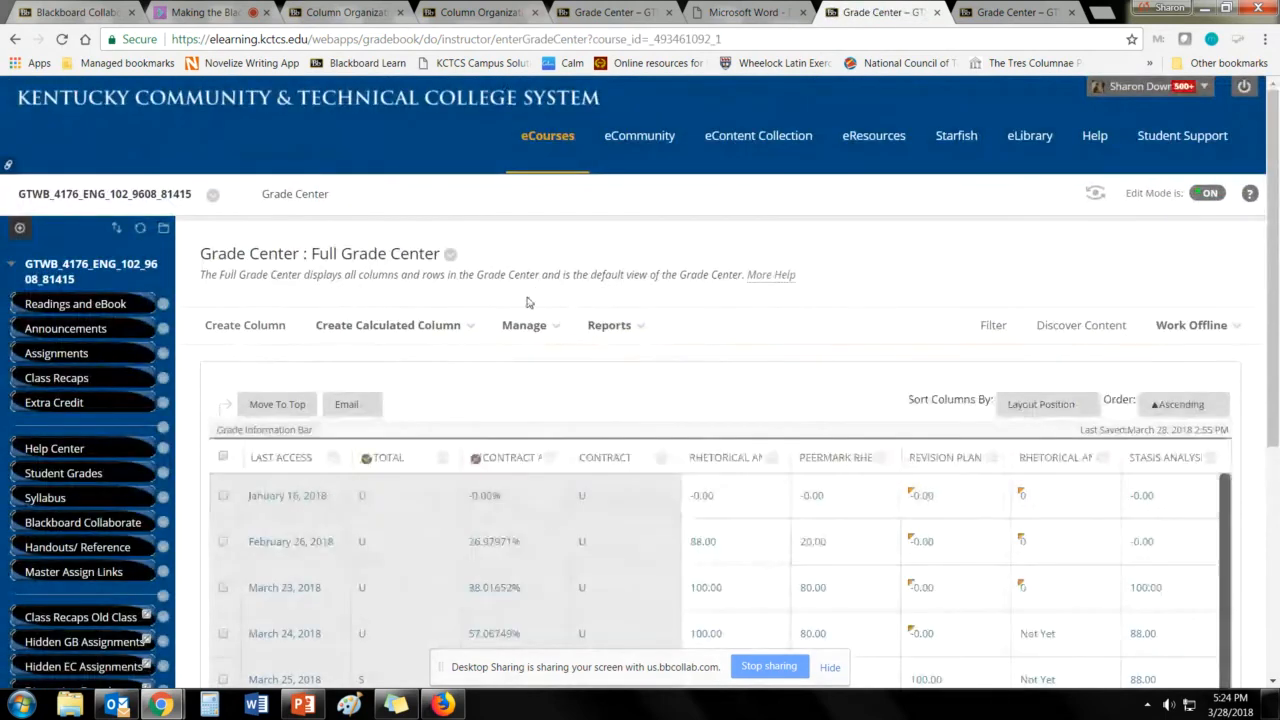
Step: Open the Revision 1 Rubric grading schema for editing, examine its schema mapping, and cancel without changes
{"action": "left_click", "coordinate": [524, 325]}
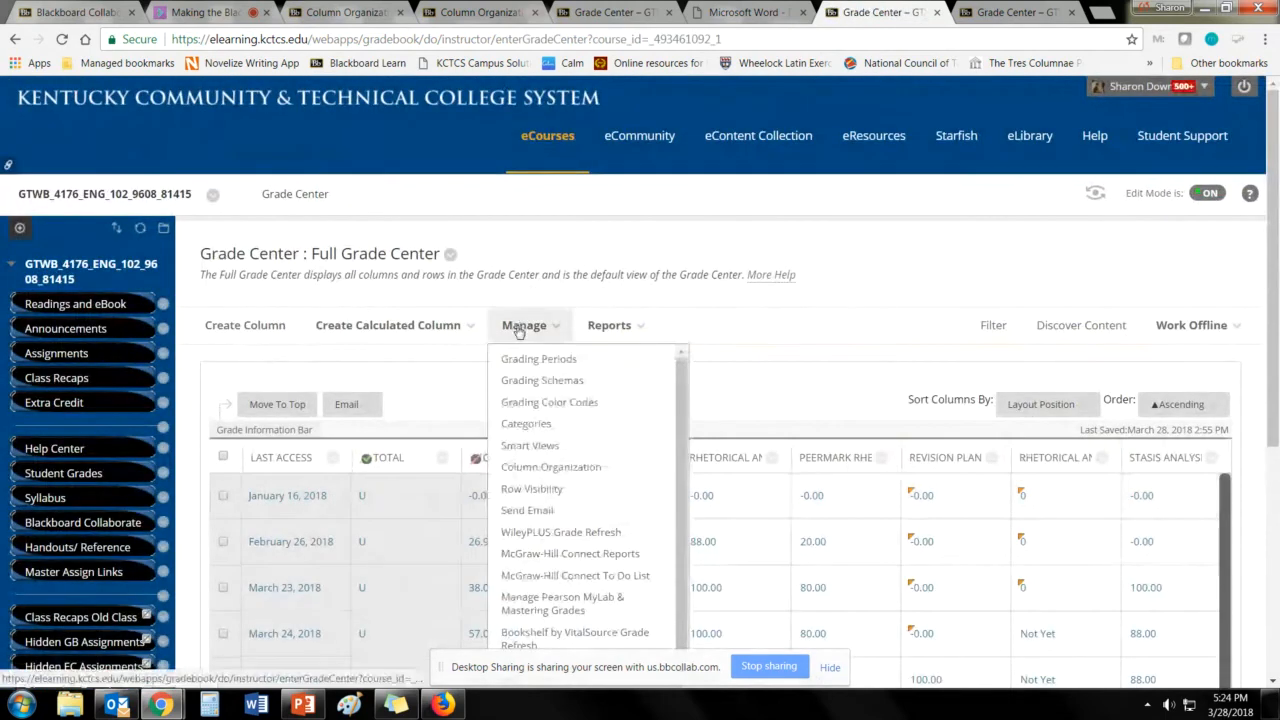
{"action": "left_click", "coordinate": [517, 389]}
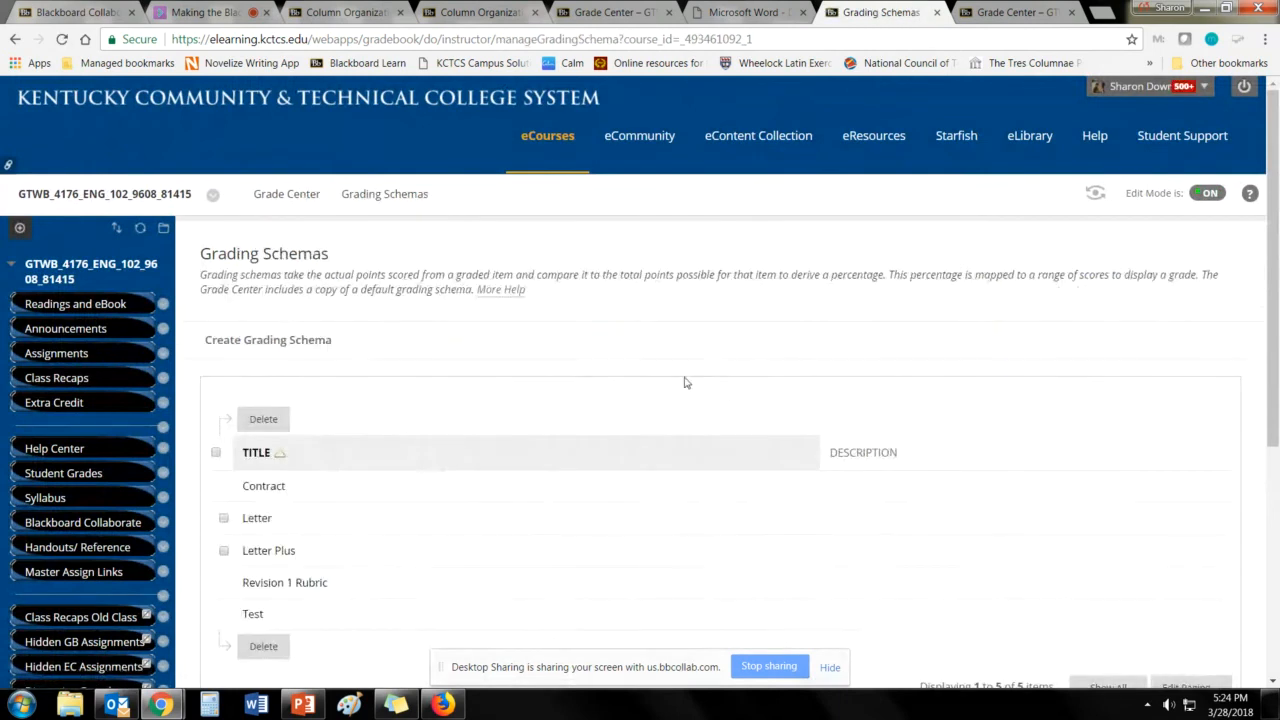
{"action": "scroll", "coordinate": [1030, 477], "scroll_direction": "down", "scroll_amount": 3}
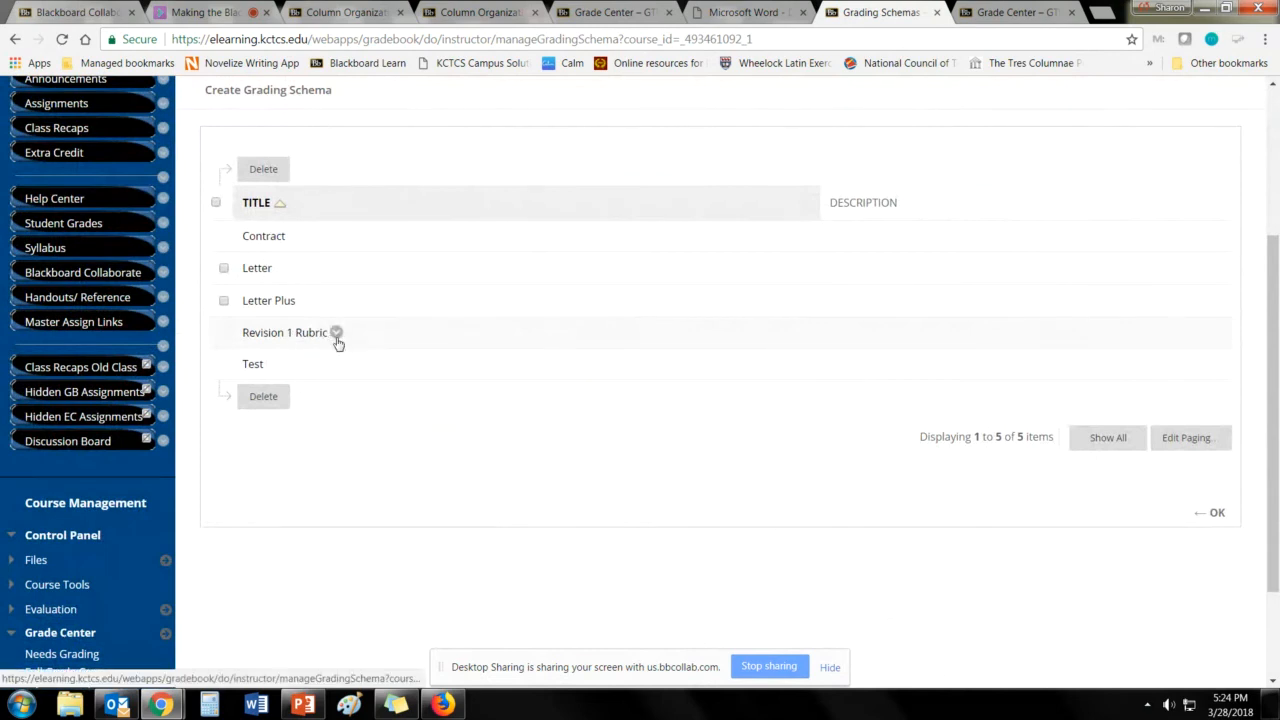
{"action": "left_click", "coordinate": [337, 342]}
{"action": "left_click", "coordinate": [347, 384]}
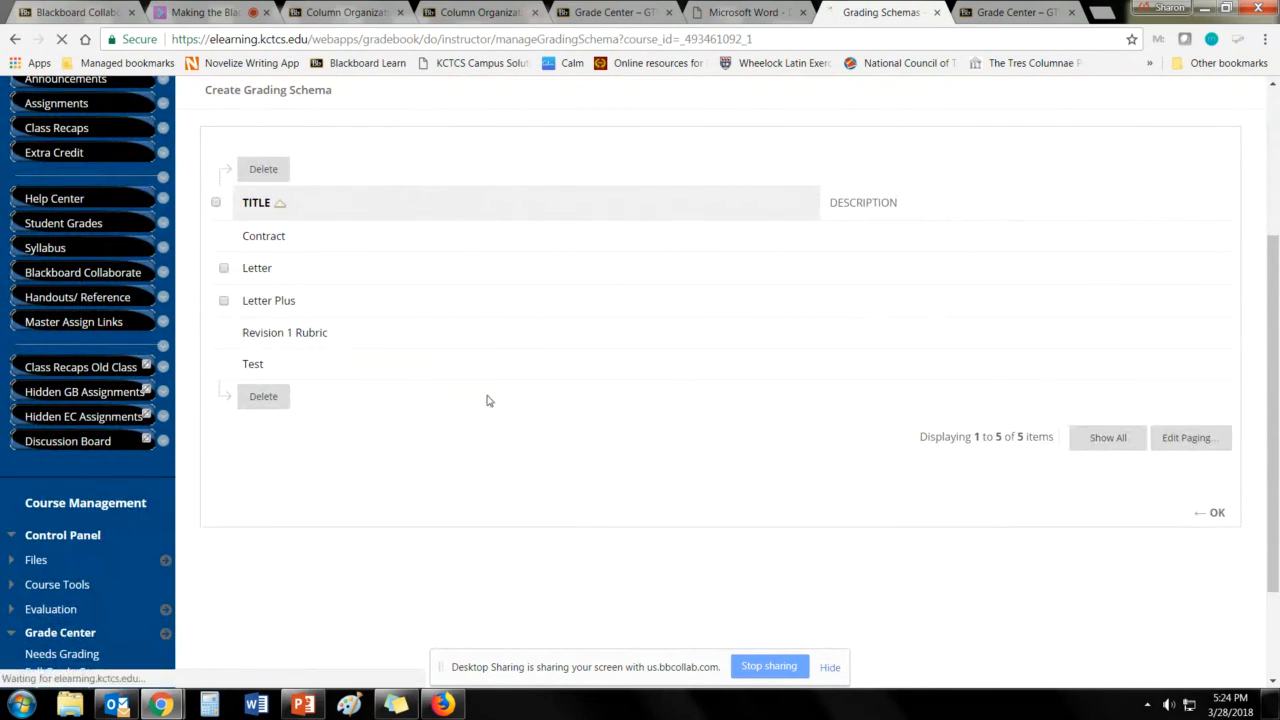
{"action": "scroll", "coordinate": [783, 434], "scroll_direction": "down", "scroll_amount": 2}
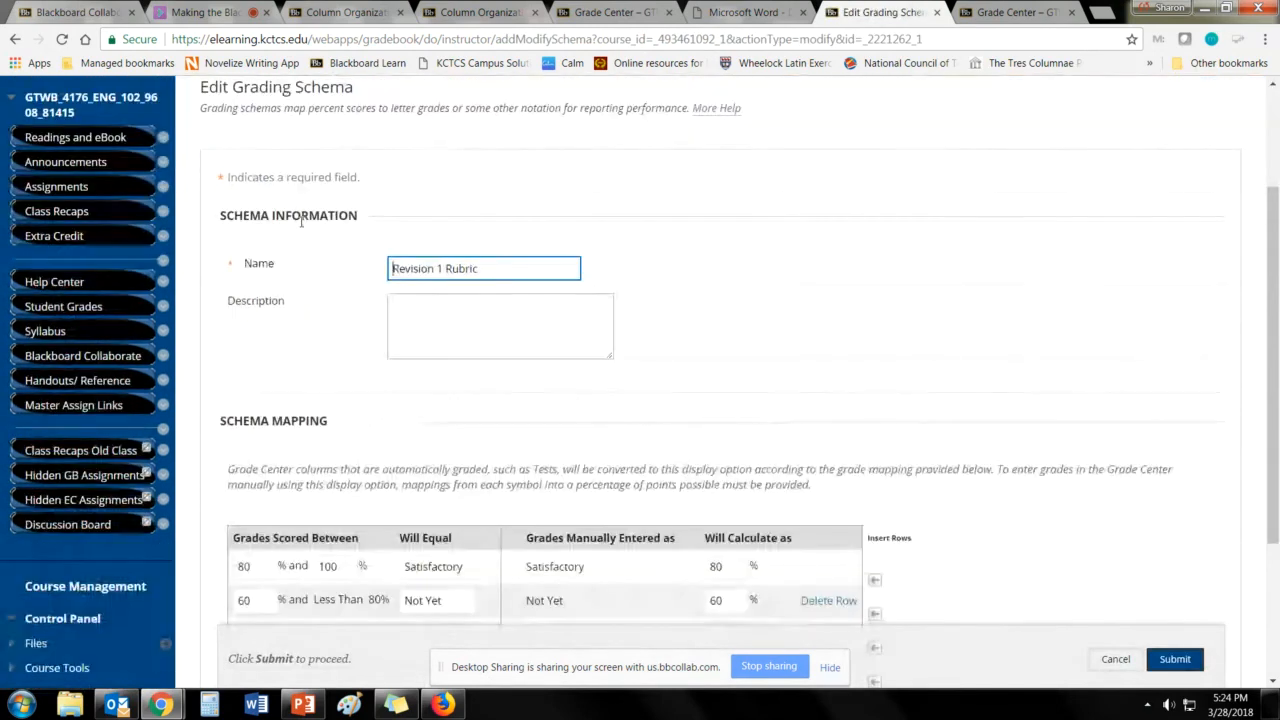
{"action": "scroll", "coordinate": [840, 337], "scroll_direction": "down", "scroll_amount": 2}
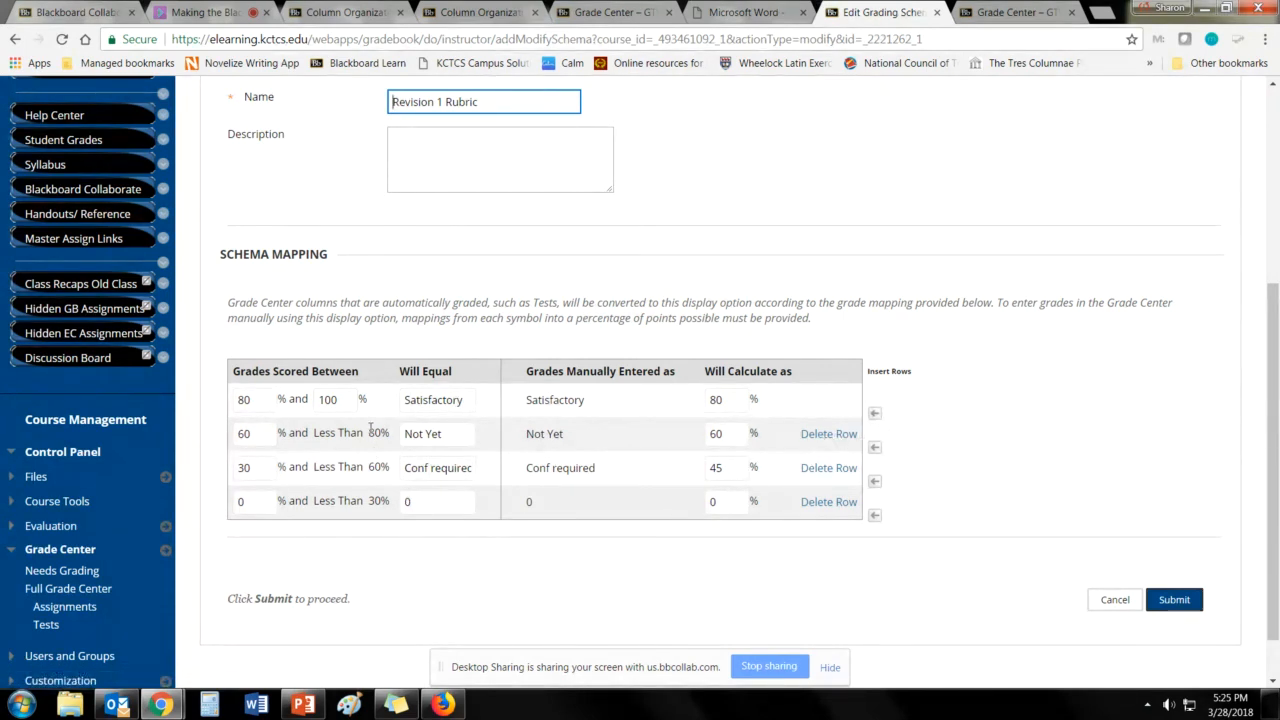
{"action": "left_click", "coordinate": [1112, 600]}
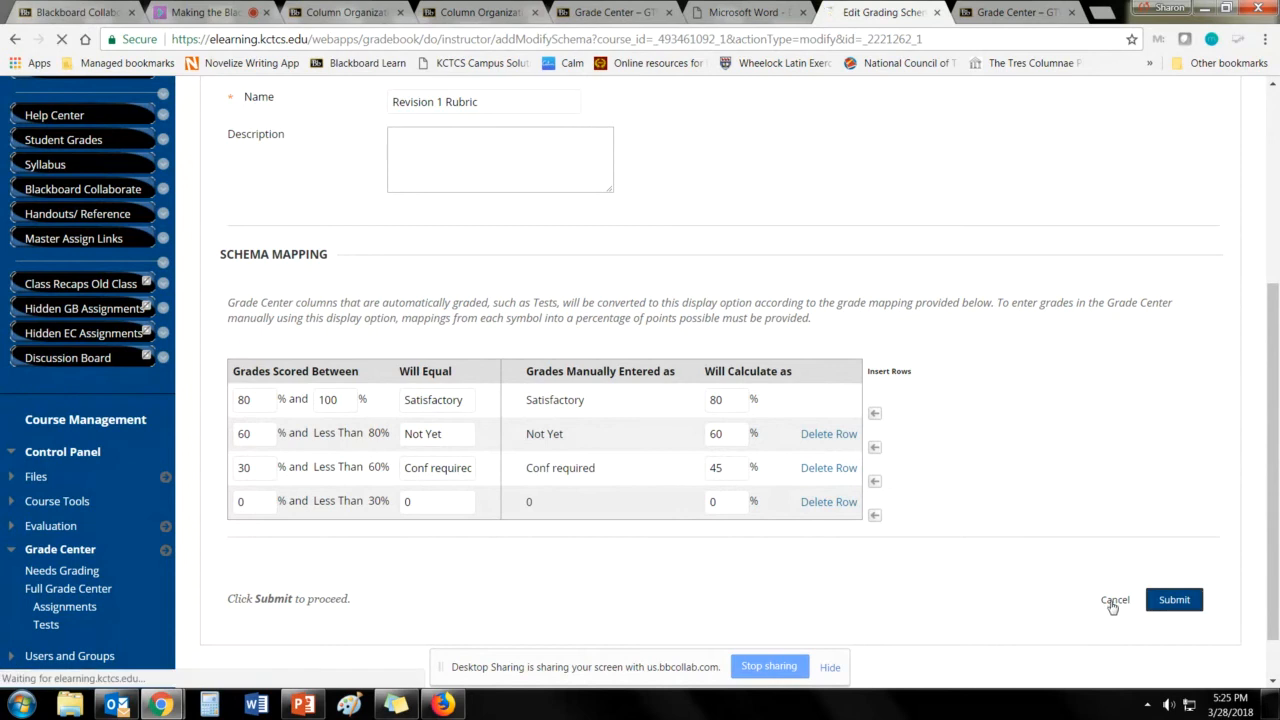
Step: Switch to the ENG 101 course's Full Grade Center and open the Final Adjusted Grade column's information for editing
{"action": "left_click", "coordinate": [1005, 12]}
{"action": "scroll", "coordinate": [880, 197], "scroll_direction": "down", "scroll_amount": 2}
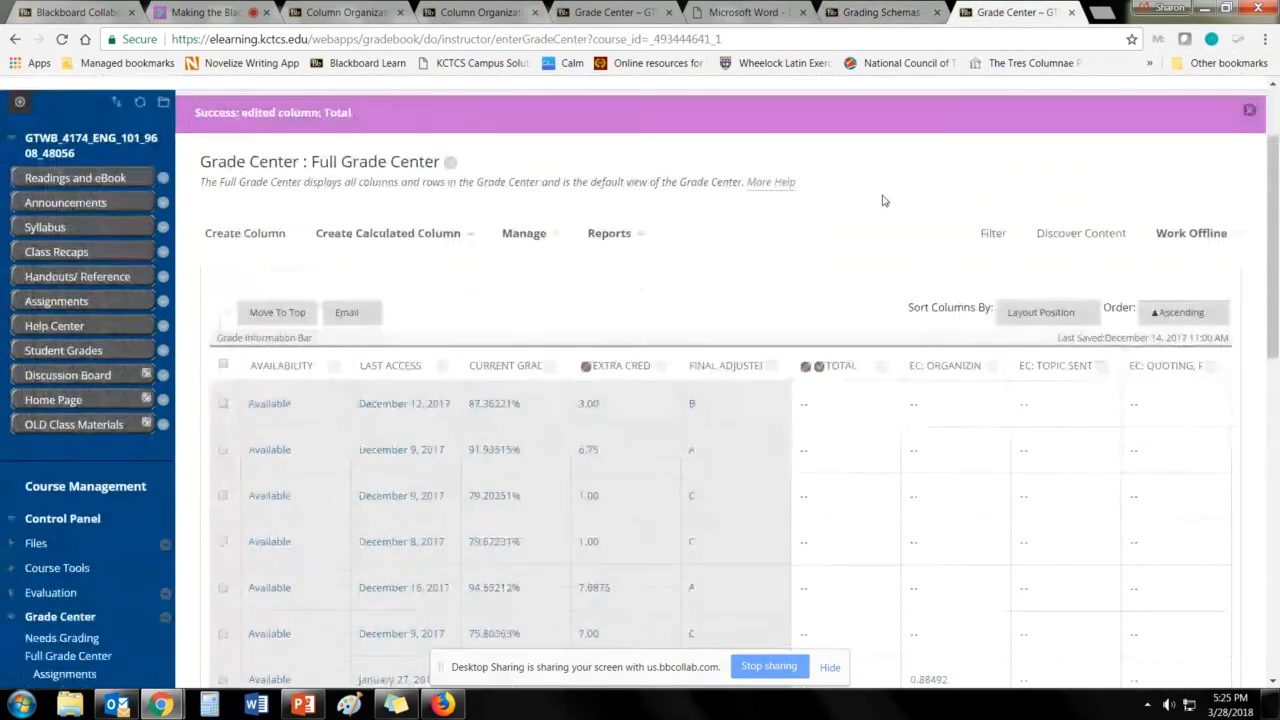
{"action": "scroll", "coordinate": [882, 200], "scroll_direction": "down", "scroll_amount": 1}
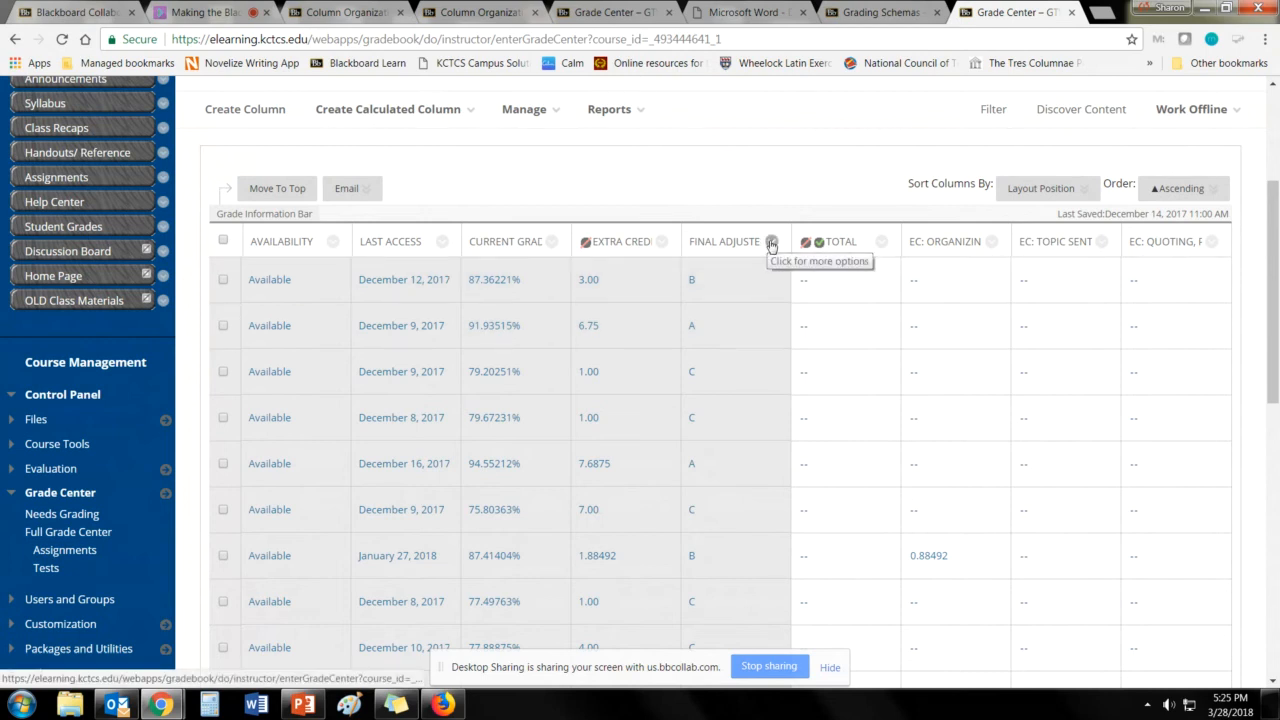
{"action": "left_click", "coordinate": [771, 243]}
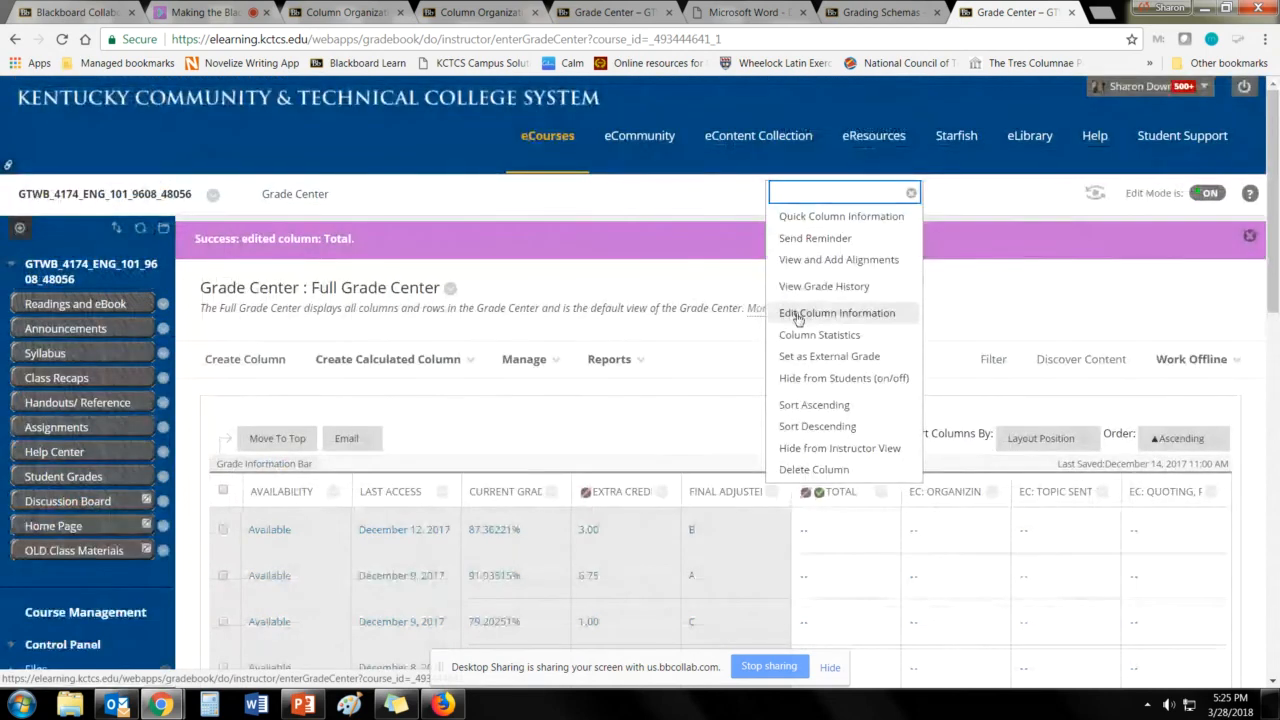
{"action": "left_click", "coordinate": [800, 316]}
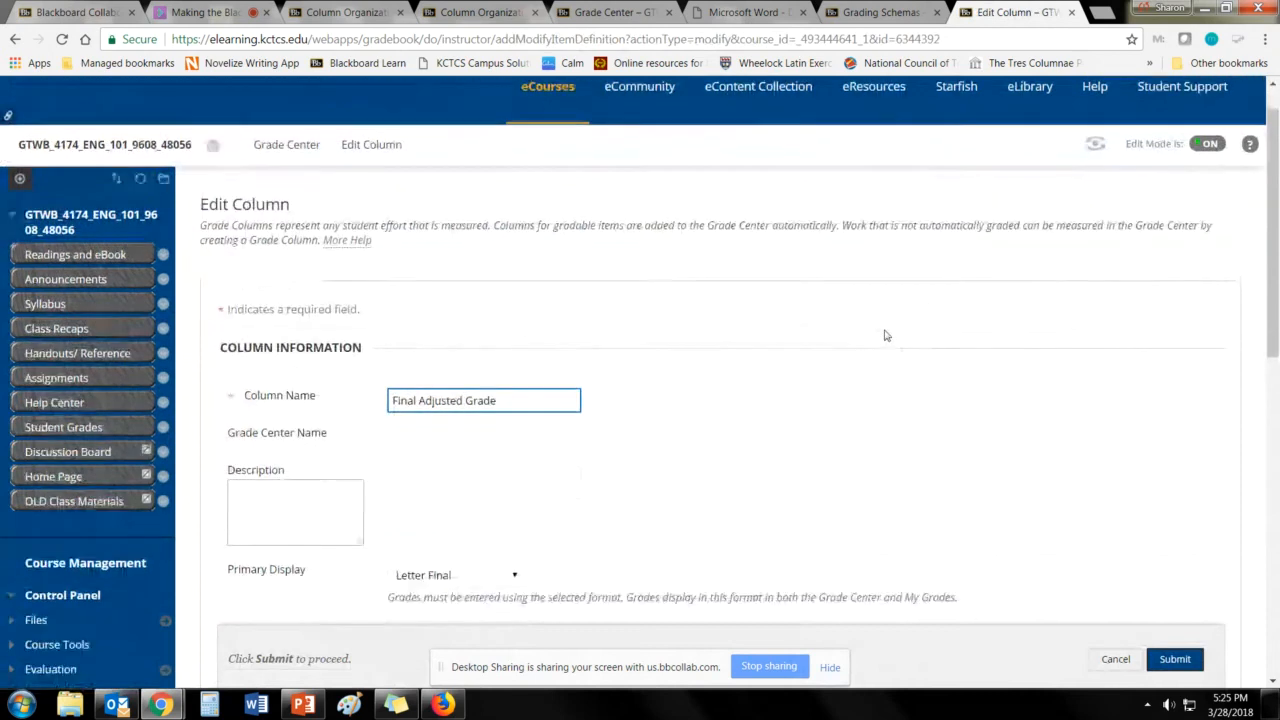
Step: Review the Final Adjusted Grade column's primary display, rubric choices, dates and options, then submit it without making changes
{"action": "scroll", "coordinate": [880, 320], "scroll_direction": "down", "scroll_amount": 2}
{"action": "scroll", "coordinate": [1160, 390], "scroll_direction": "down", "scroll_amount": 2}
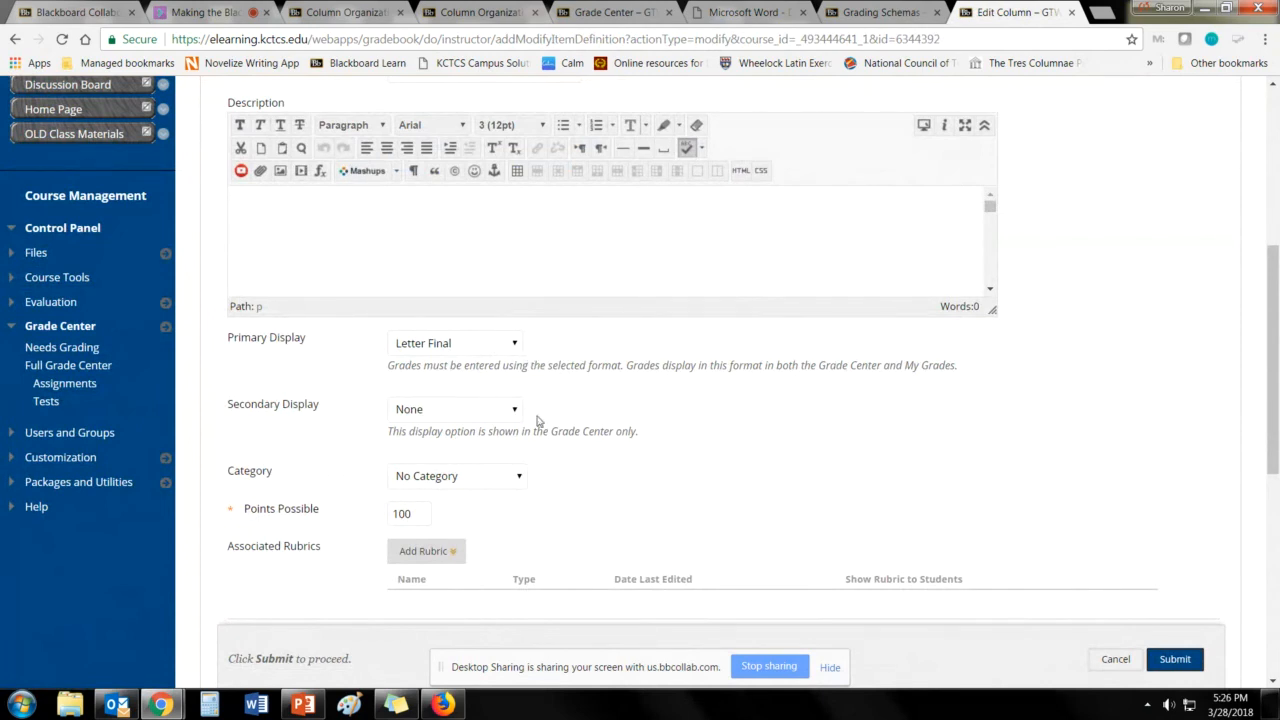
{"action": "scroll", "coordinate": [548, 420], "scroll_direction": "down", "scroll_amount": 3}
{"action": "left_click", "coordinate": [450, 384]}
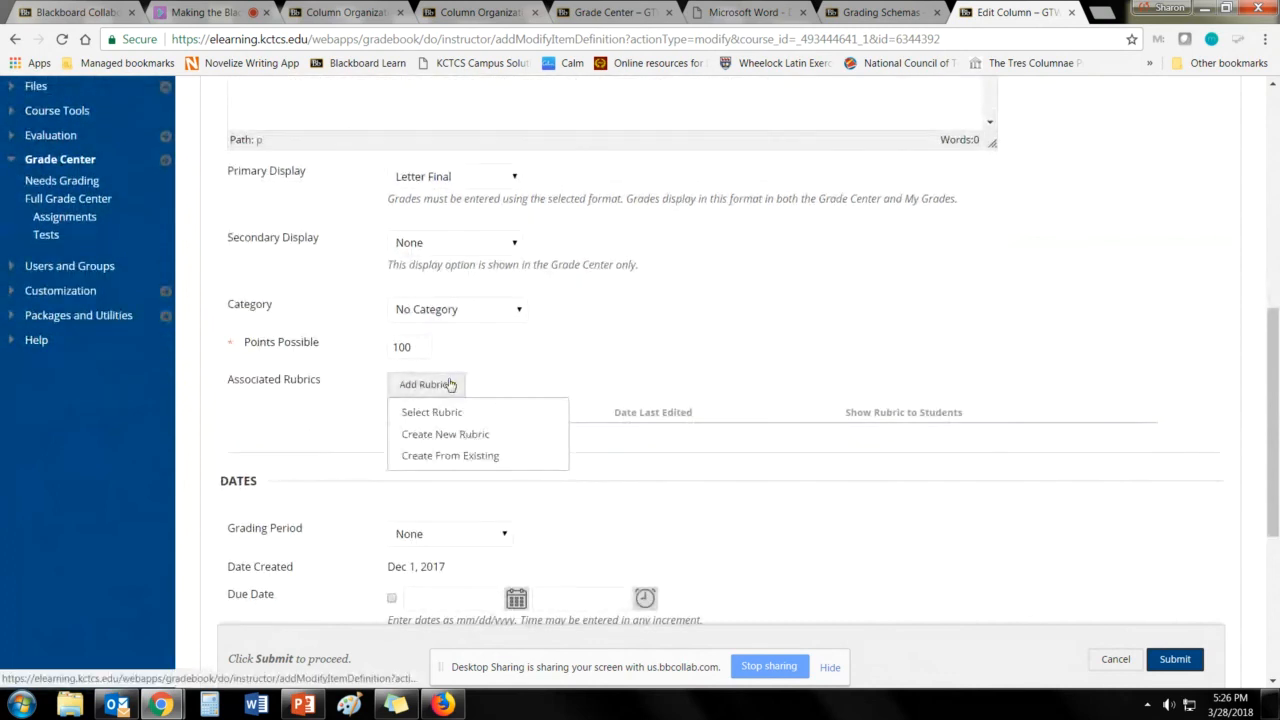
{"action": "scroll", "coordinate": [1276, 452], "scroll_direction": "down", "scroll_amount": 1}
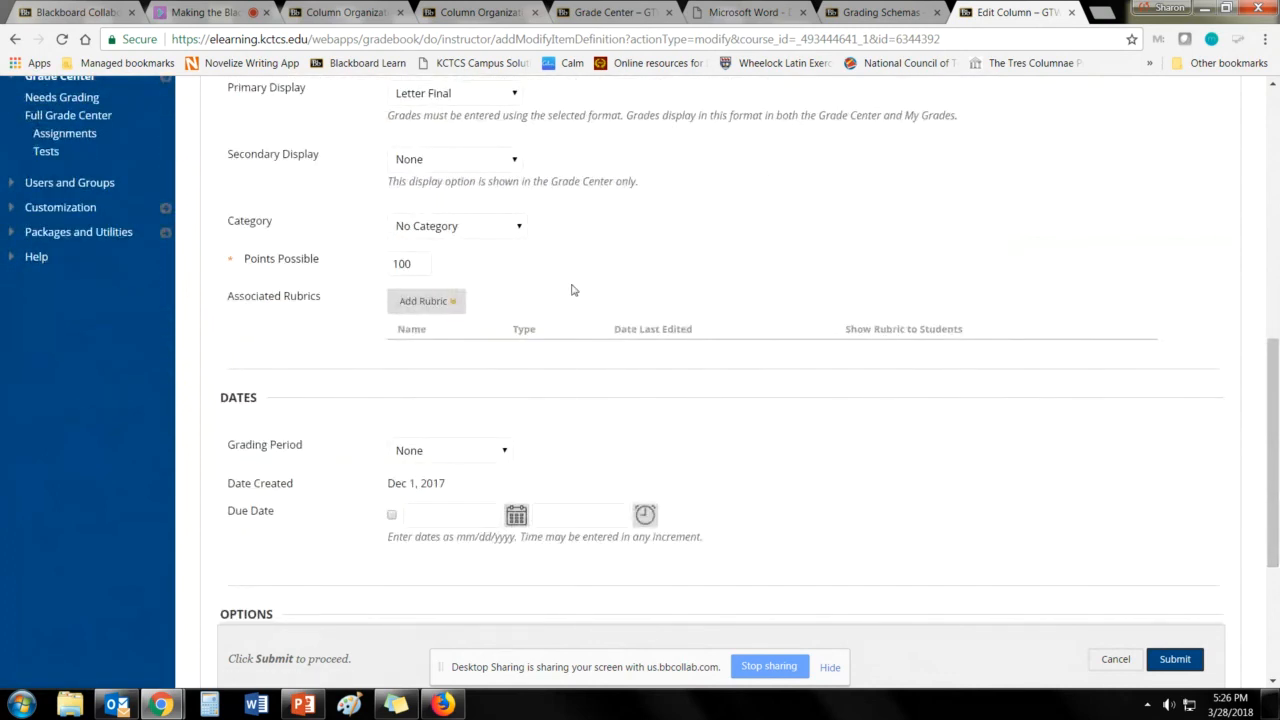
{"action": "scroll", "coordinate": [580, 288], "scroll_direction": "down", "scroll_amount": 1}
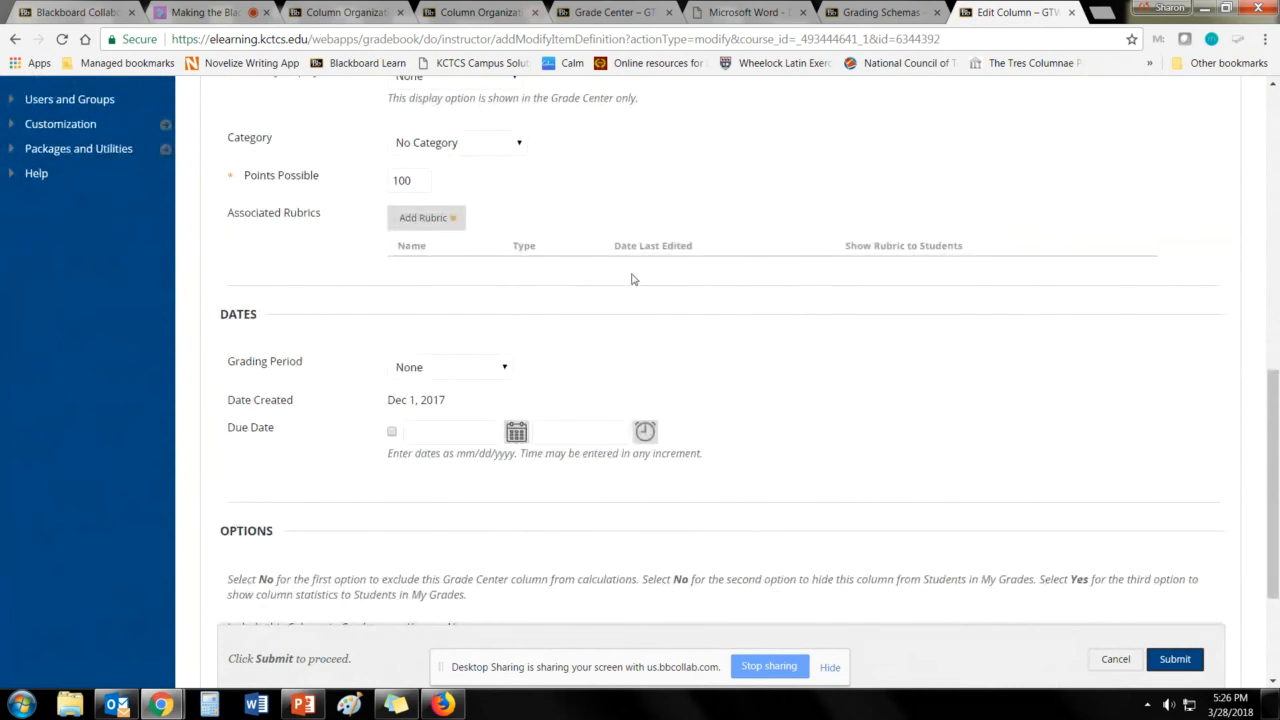
{"action": "scroll", "coordinate": [680, 307], "scroll_direction": "down", "scroll_amount": 3}
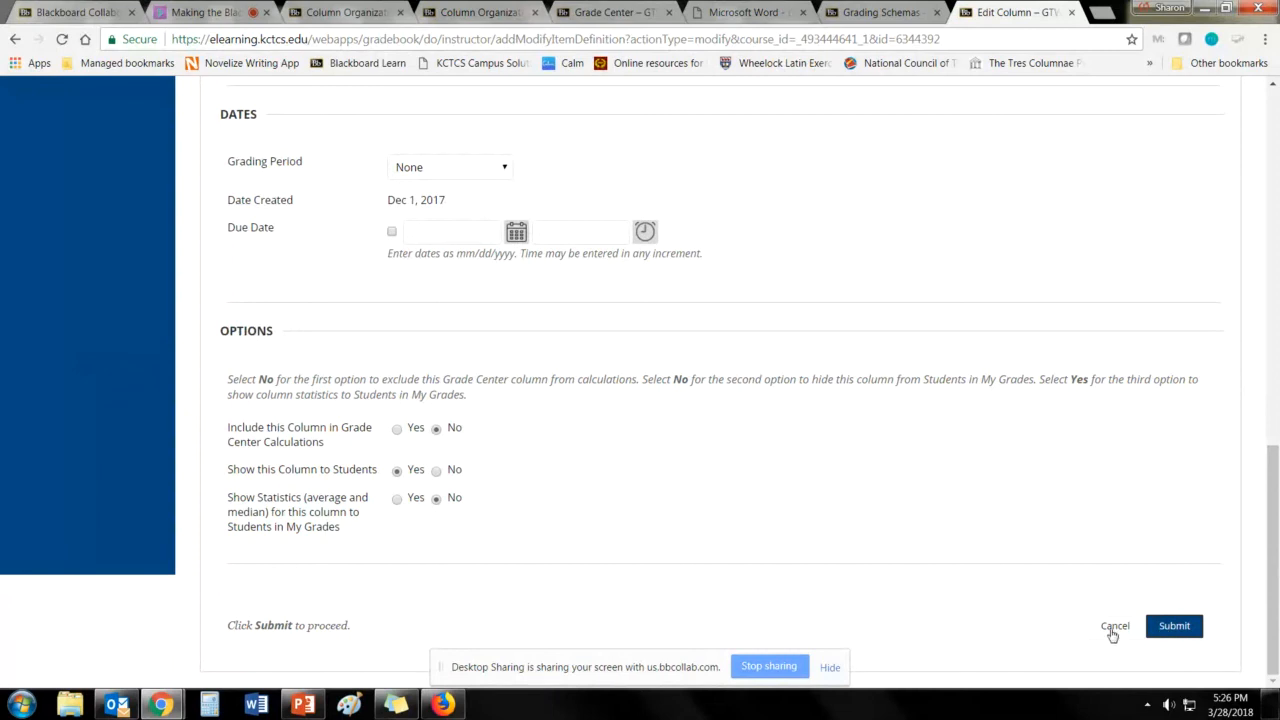
{"action": "left_click", "coordinate": [1158, 627]}
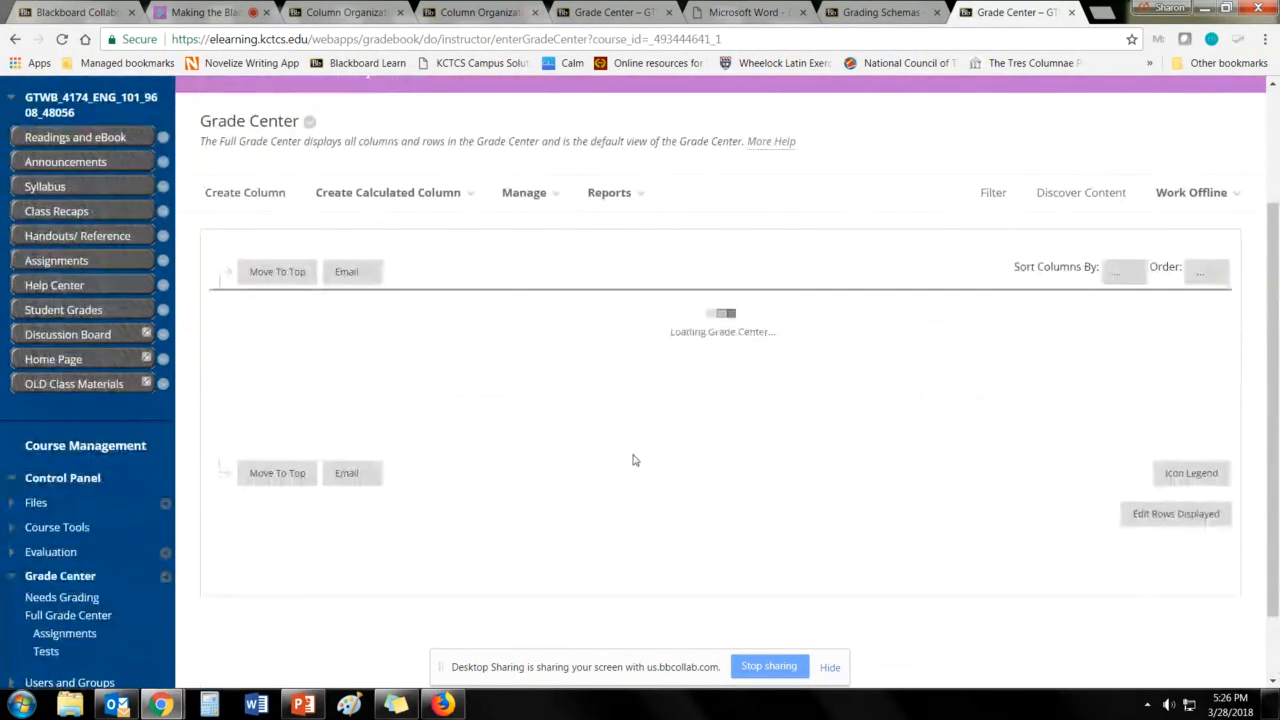
Step: Open the ENG 101 course's Letter Final grading schema for editing and examine its letter-grade mapping
{"action": "scroll", "coordinate": [623, 462], "scroll_direction": "down", "scroll_amount": 4}
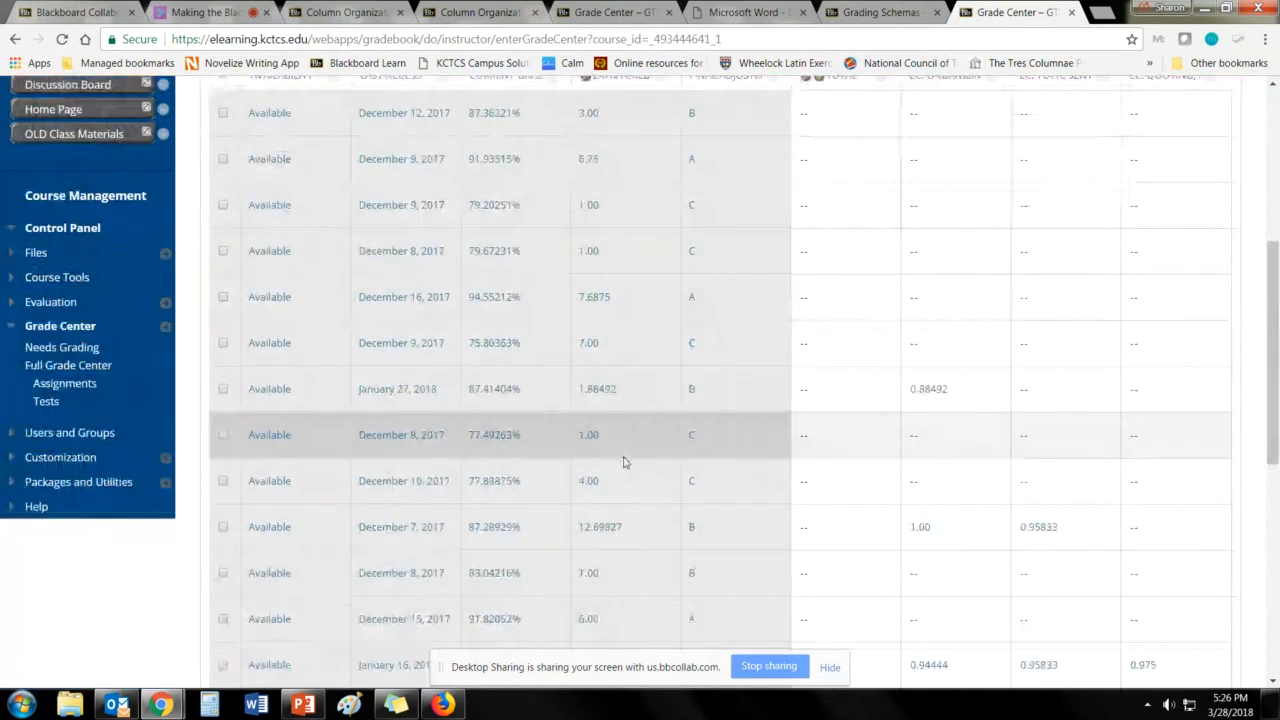
{"action": "scroll", "coordinate": [623, 462], "scroll_direction": "up", "scroll_amount": 3}
{"action": "left_click", "coordinate": [527, 192]}
{"action": "left_click", "coordinate": [511, 253]}
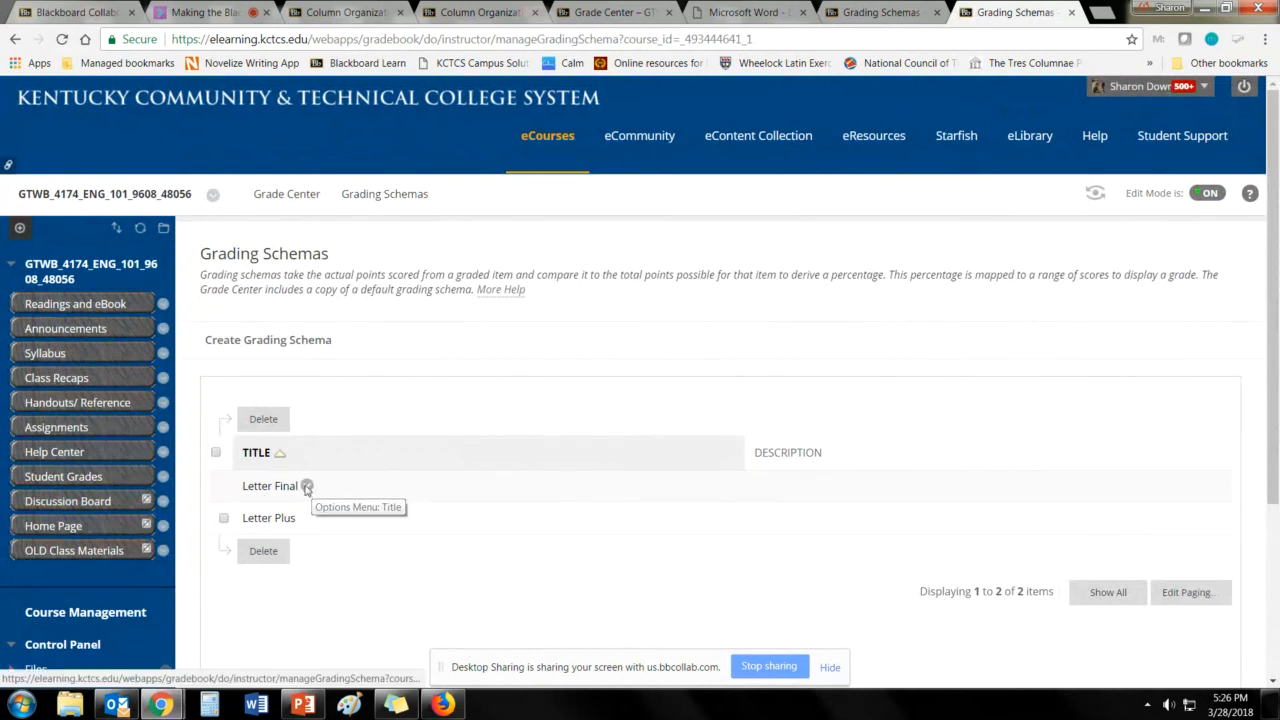
{"action": "left_click", "coordinate": [308, 487]}
{"action": "left_click", "coordinate": [322, 541]}
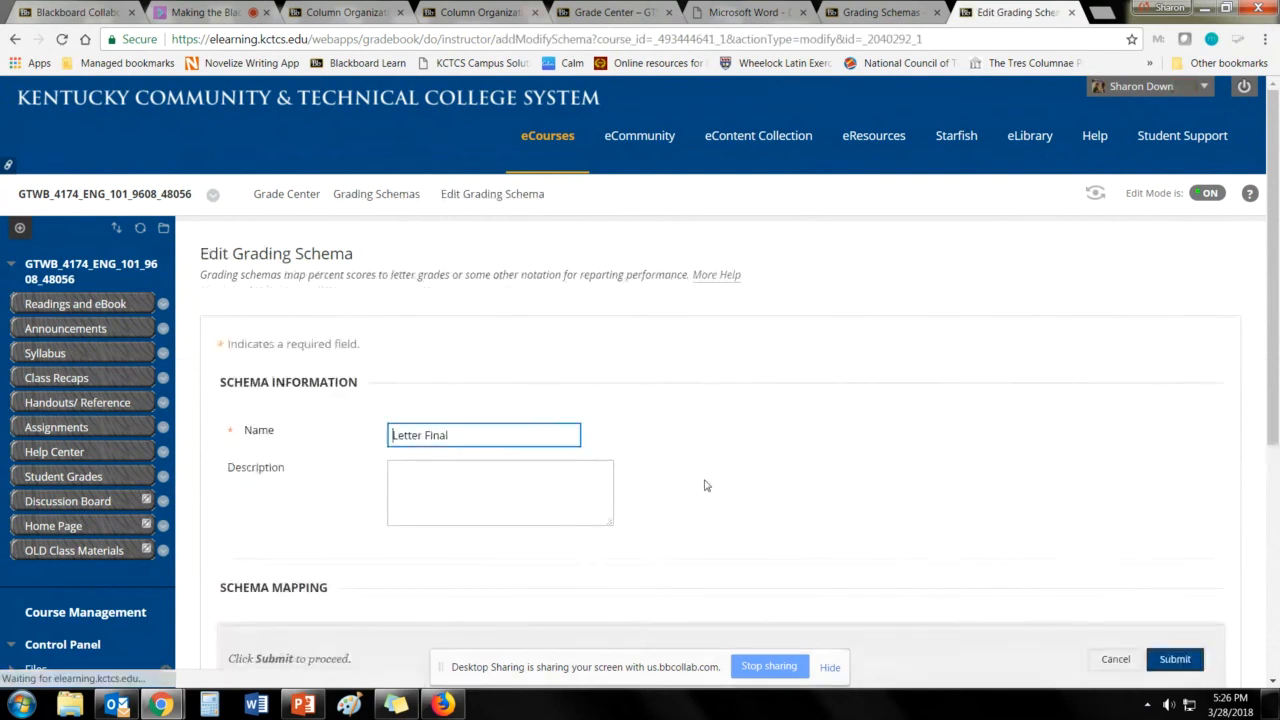
{"action": "scroll", "coordinate": [773, 462], "scroll_direction": "down", "scroll_amount": 4}
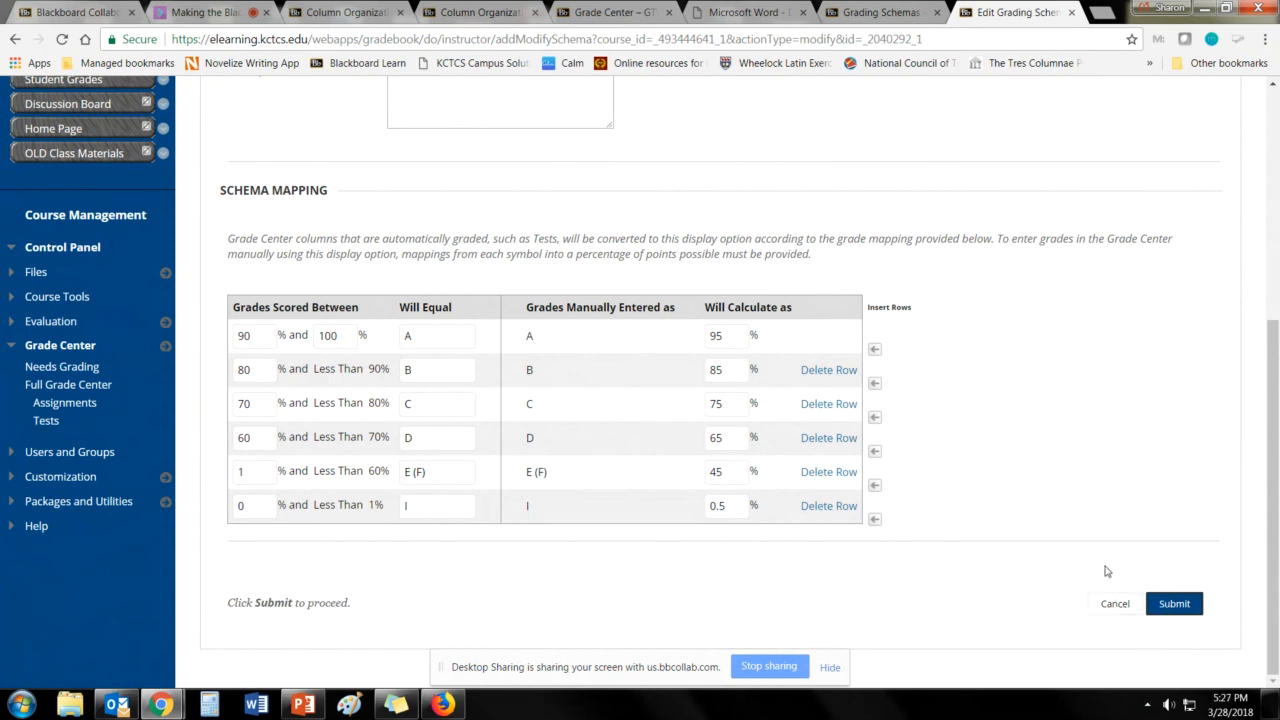
Step: Switch to PowerPoint, present the External Total Column Override slide full screen, and end the slide show
{"action": "left_click", "coordinate": [302, 704]}
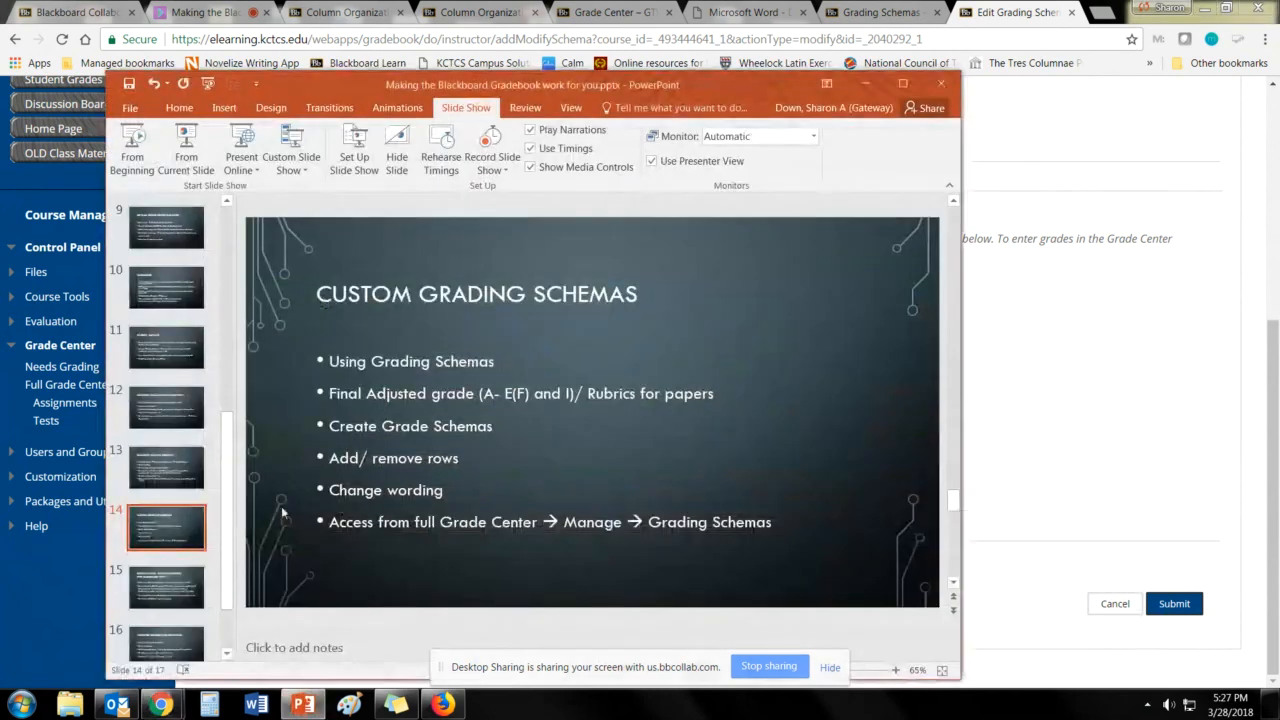
{"action": "left_click", "coordinate": [192, 590]}
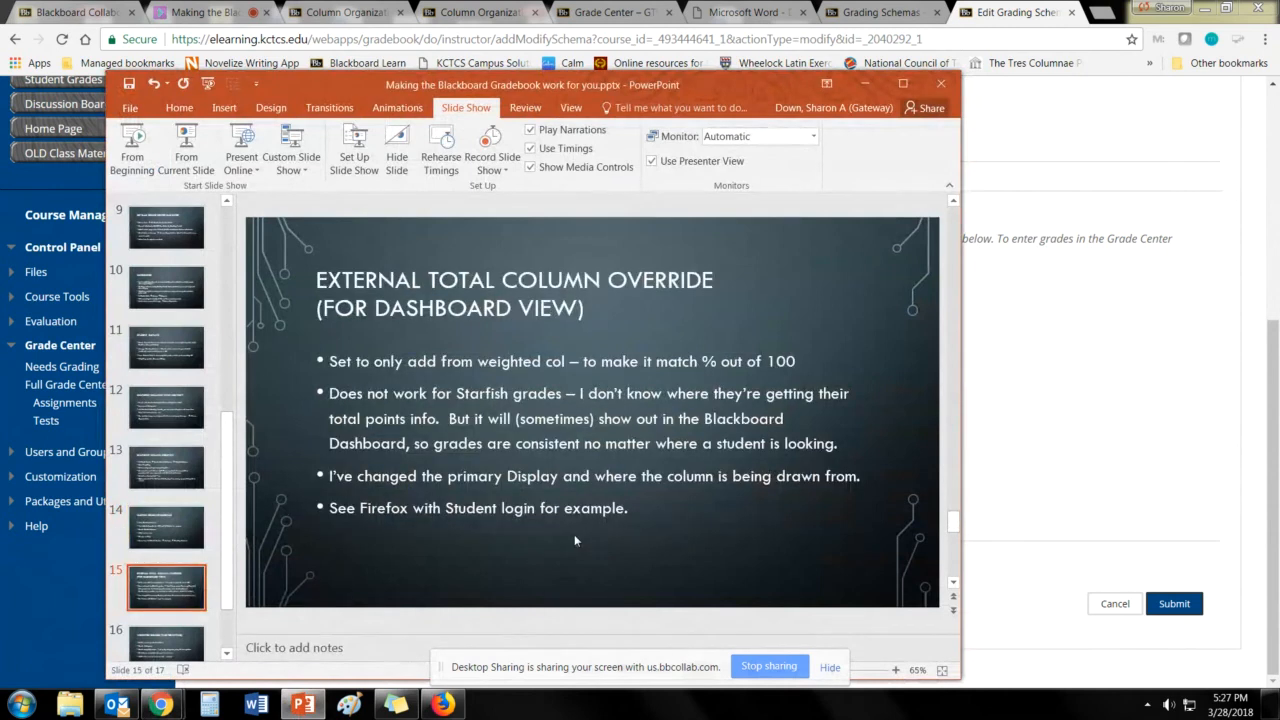
{"action": "left_click", "coordinate": [186, 150]}
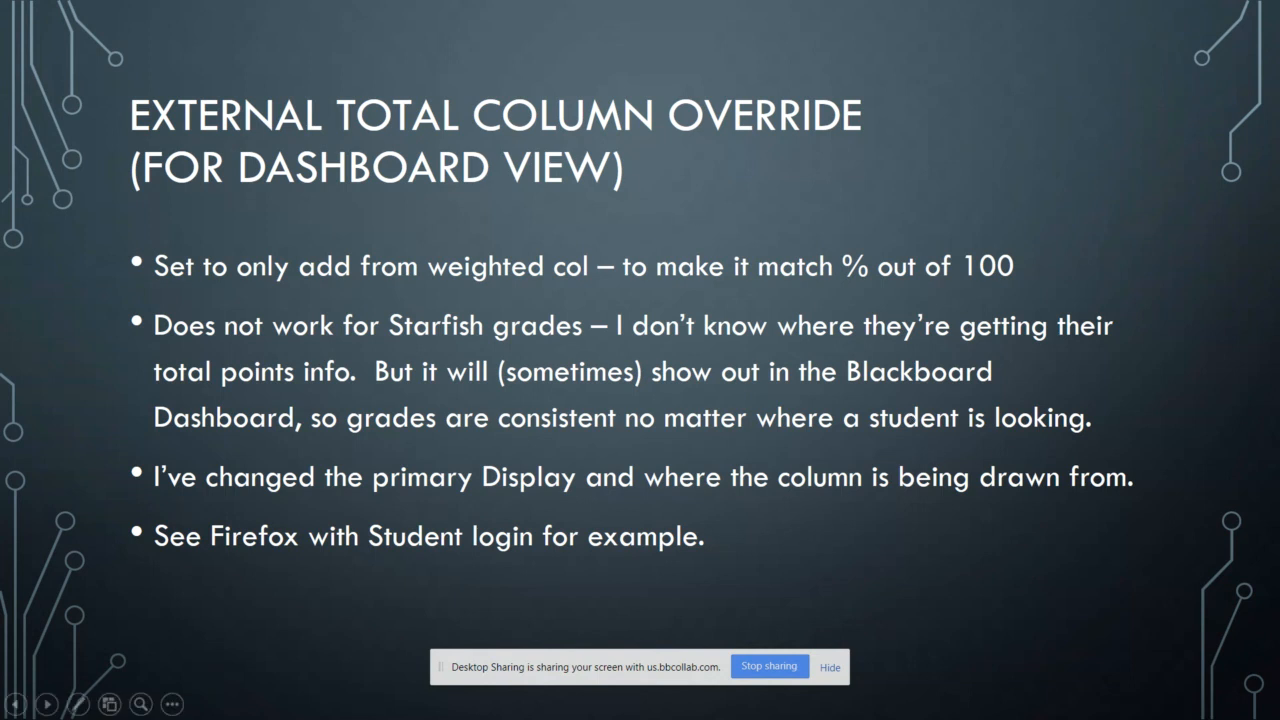
{"action": "key", "text": "Escape"}
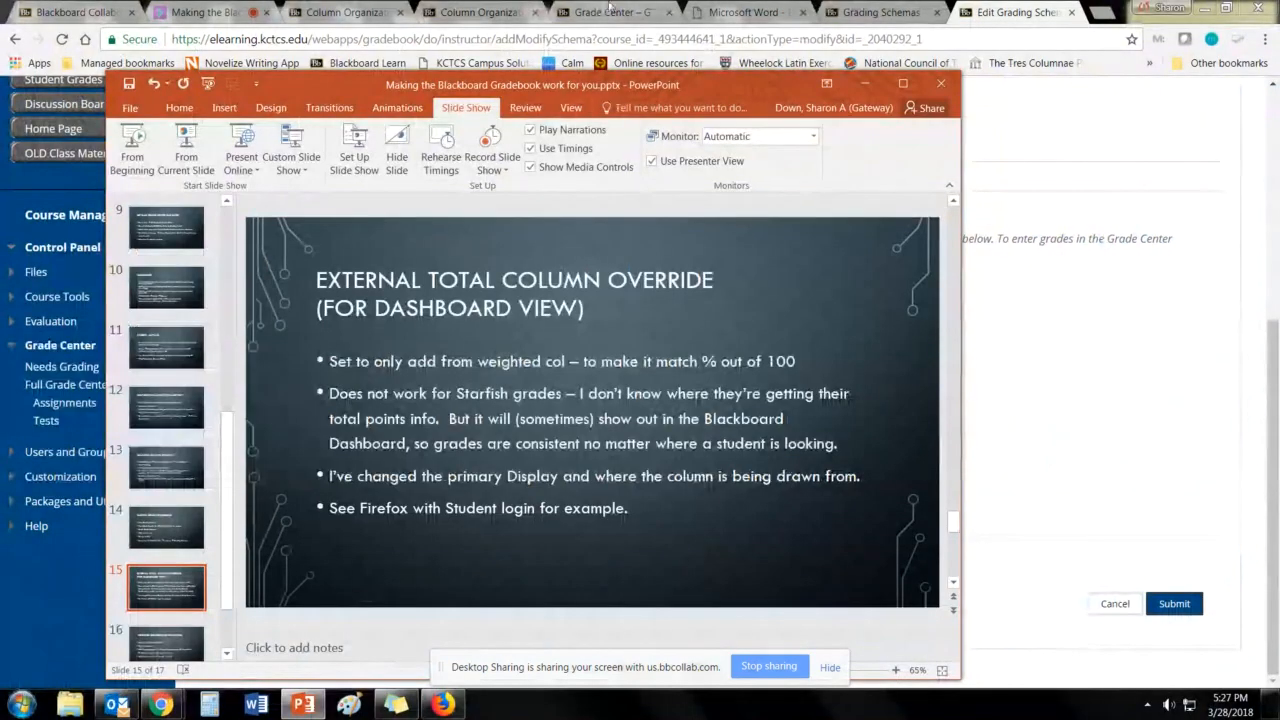
Step: Return to the ENG 102 course in the browser, leave its grading schemas, and open the Total column's information for editing
{"action": "left_click", "coordinate": [890, 15]}
{"action": "left_click", "coordinate": [890, 15]}
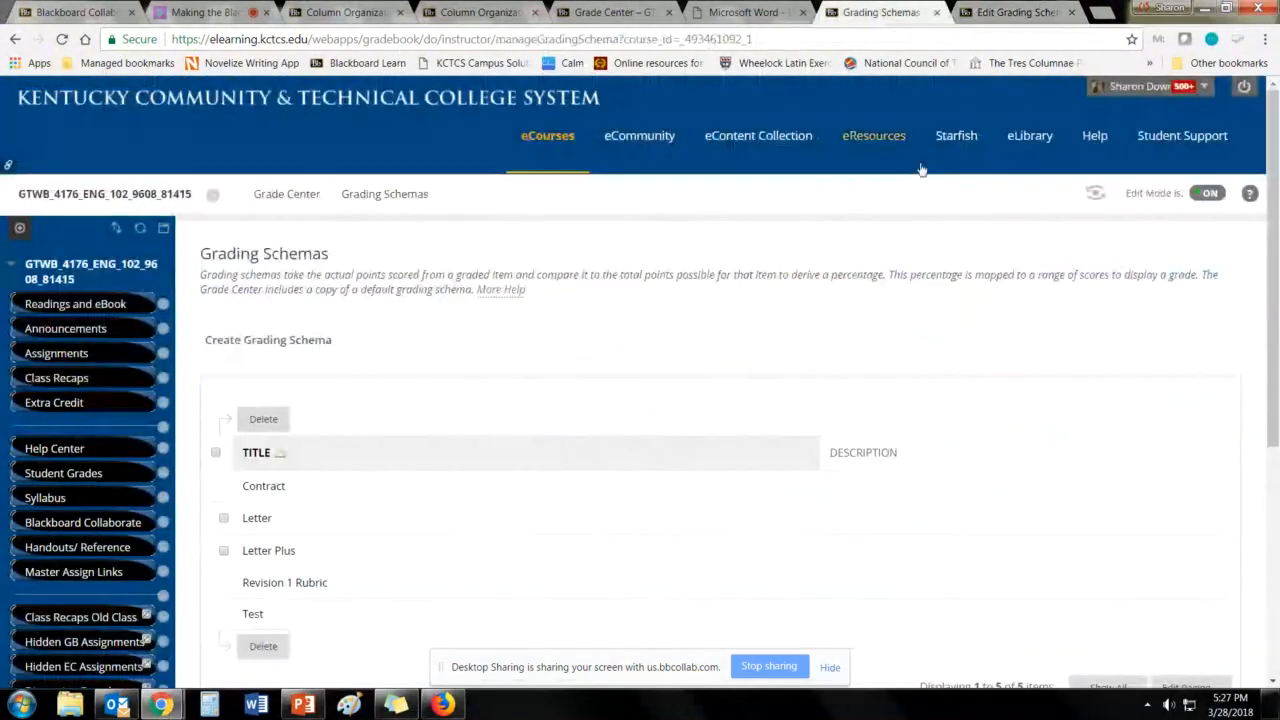
{"action": "scroll", "coordinate": [1050, 380], "scroll_direction": "down", "scroll_amount": 3}
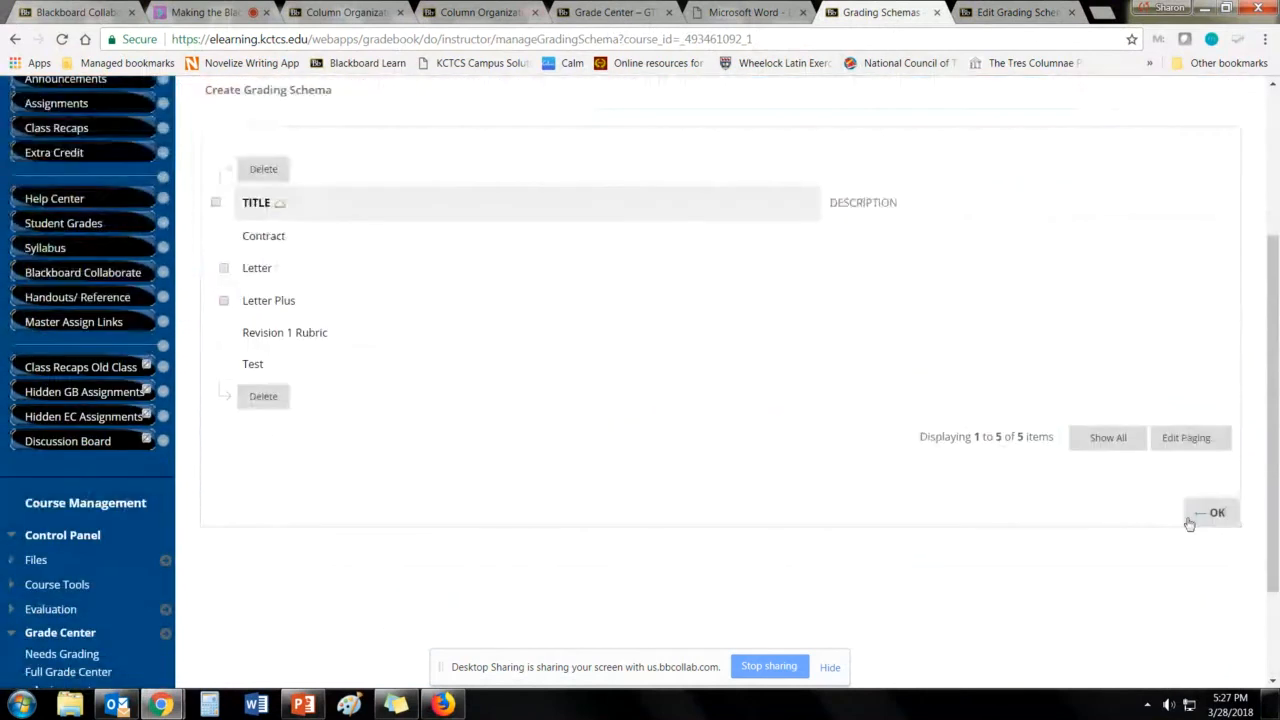
{"action": "left_click", "coordinate": [1195, 515]}
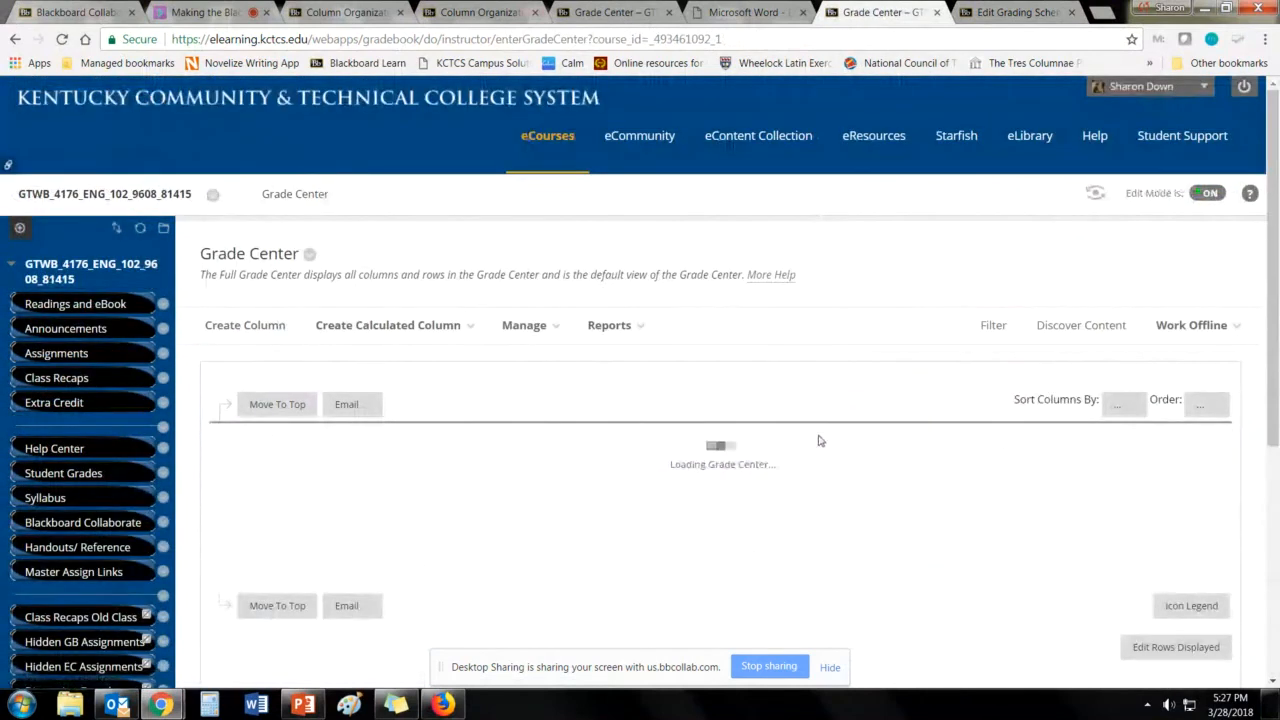
{"action": "scroll", "coordinate": [495, 412], "scroll_direction": "down", "scroll_amount": 1}
{"action": "scroll", "coordinate": [505, 410], "scroll_direction": "down", "scroll_amount": 1}
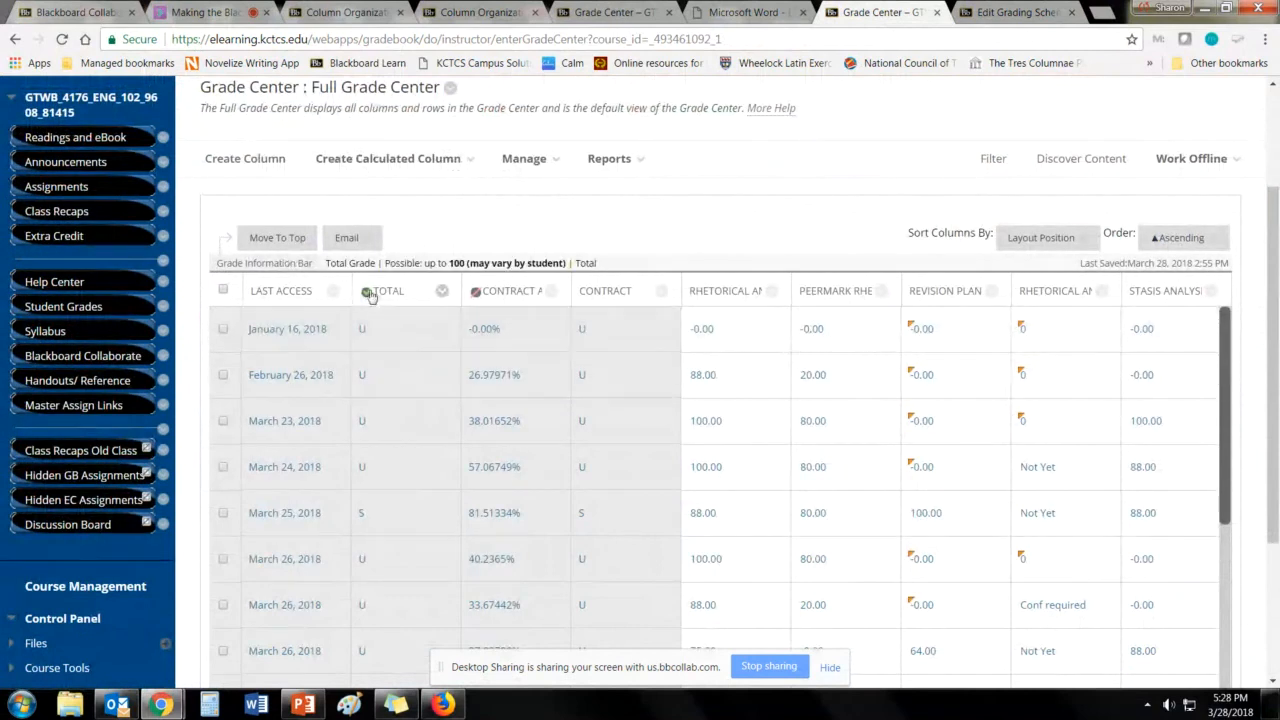
{"action": "left_click", "coordinate": [441, 291]}
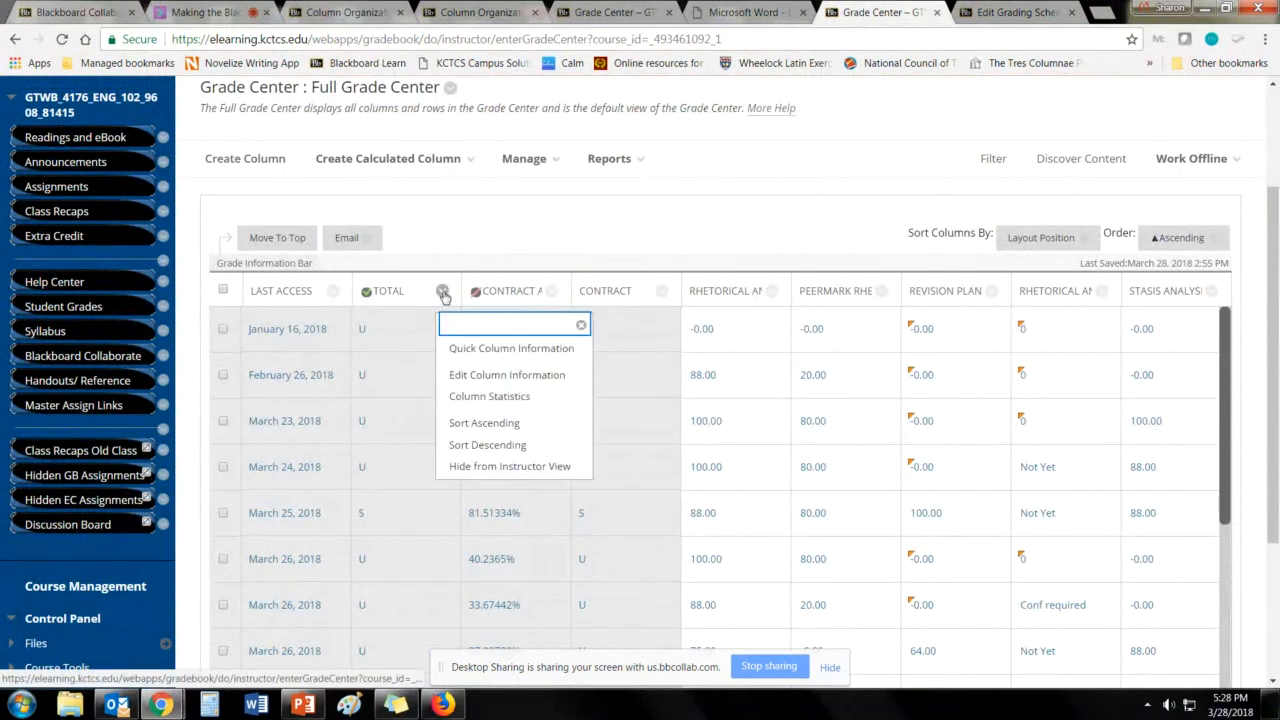
{"action": "left_click", "coordinate": [476, 378]}
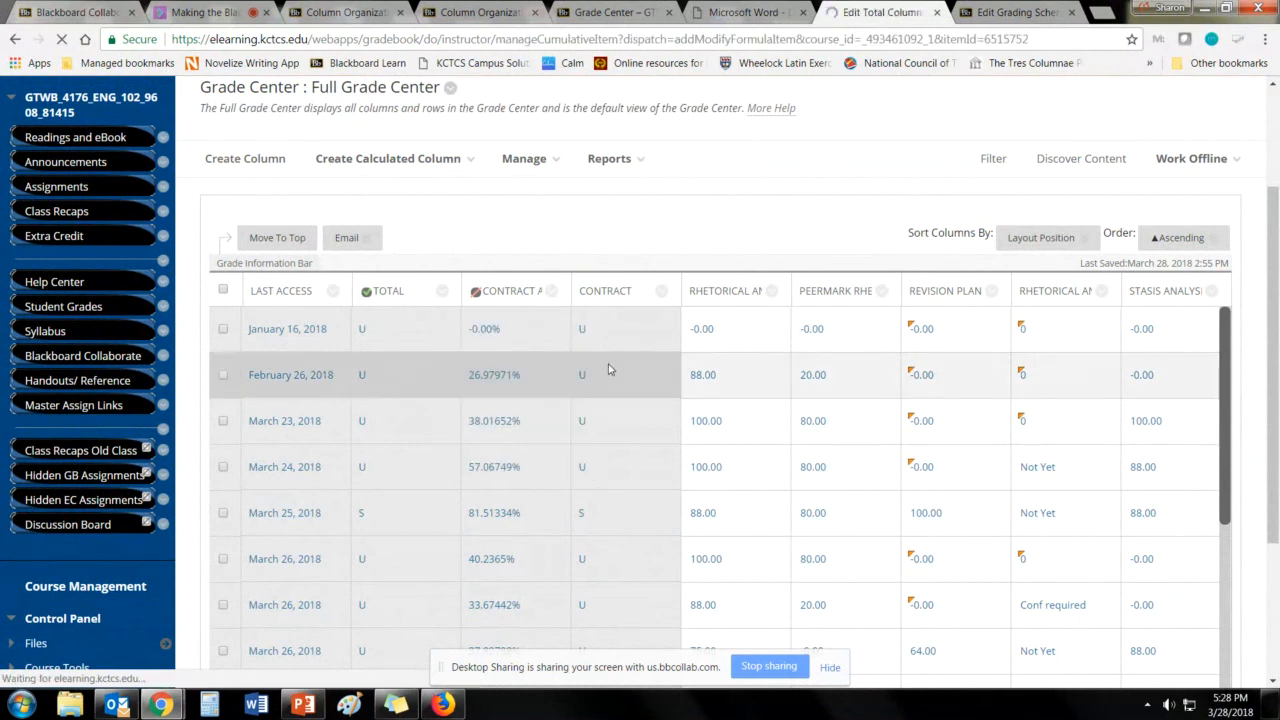
Step: Review the Total column's display settings and compare including All Grade Columns with including Selected Columns and Categories
{"action": "scroll", "coordinate": [578, 357], "scroll_direction": "down", "scroll_amount": 5}
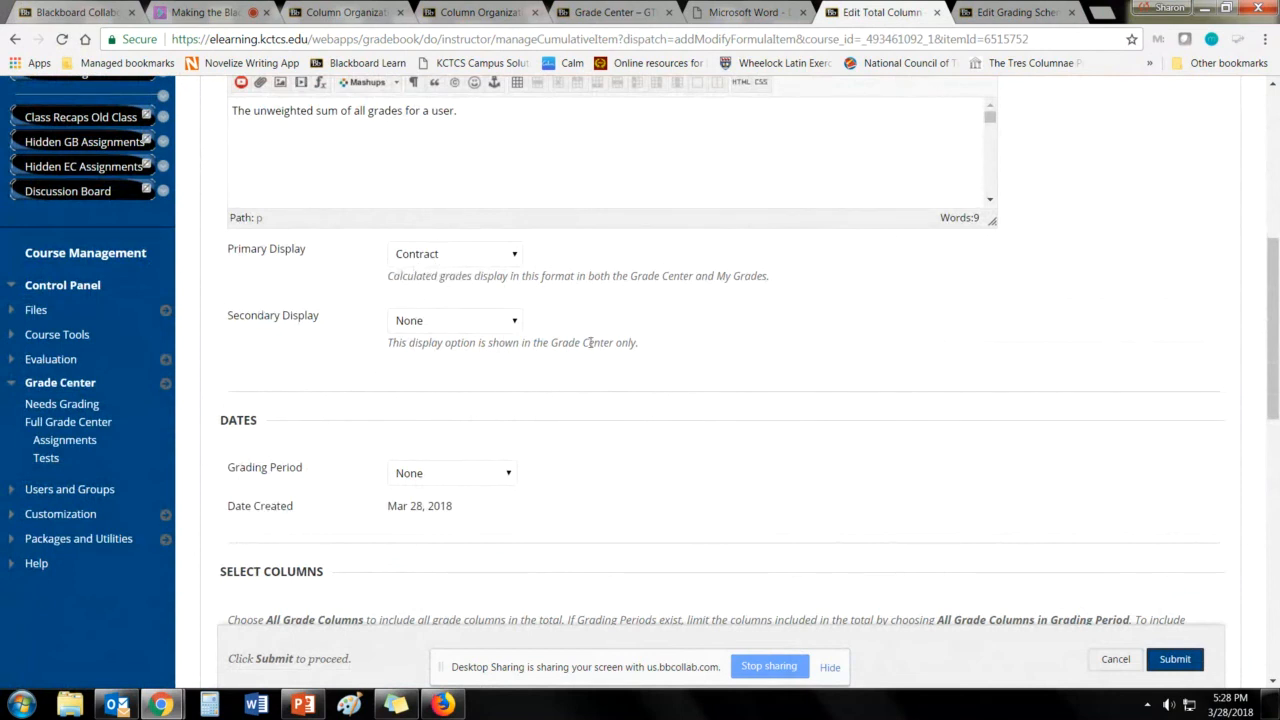
{"action": "scroll", "coordinate": [600, 350], "scroll_direction": "down", "scroll_amount": 3}
{"action": "scroll", "coordinate": [615, 362], "scroll_direction": "down", "scroll_amount": 1}
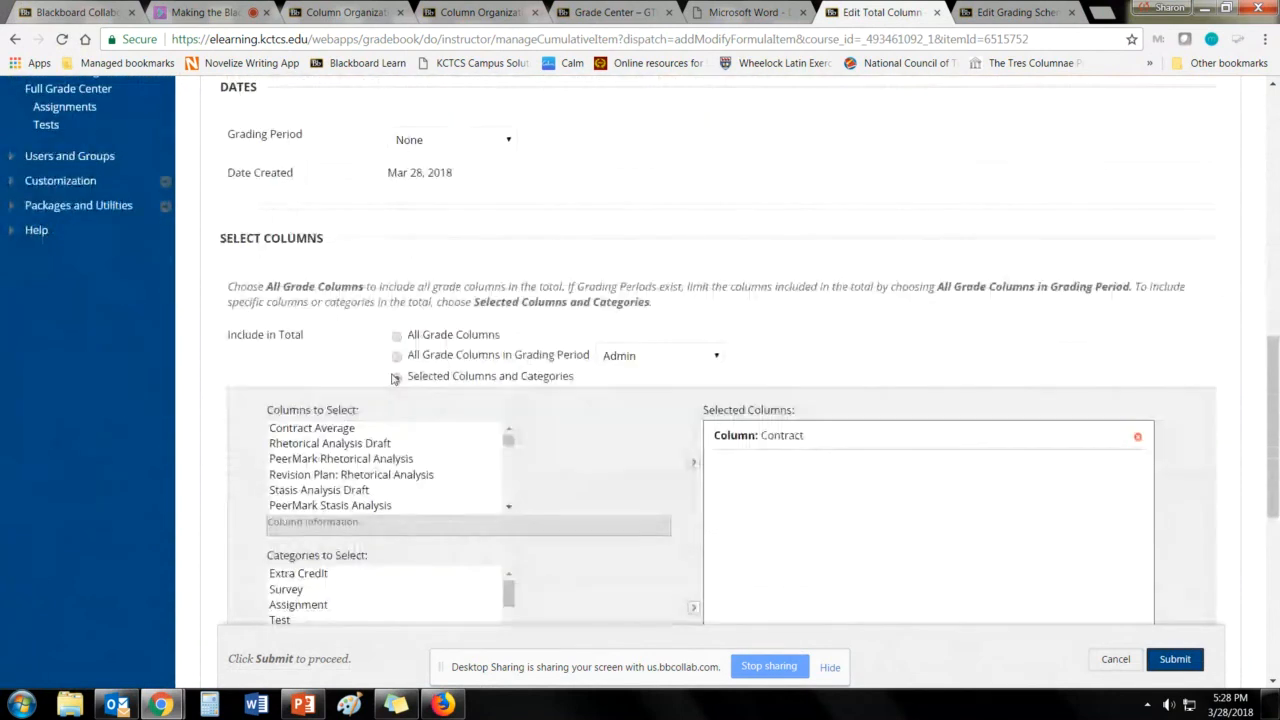
{"action": "left_click", "coordinate": [396, 337]}
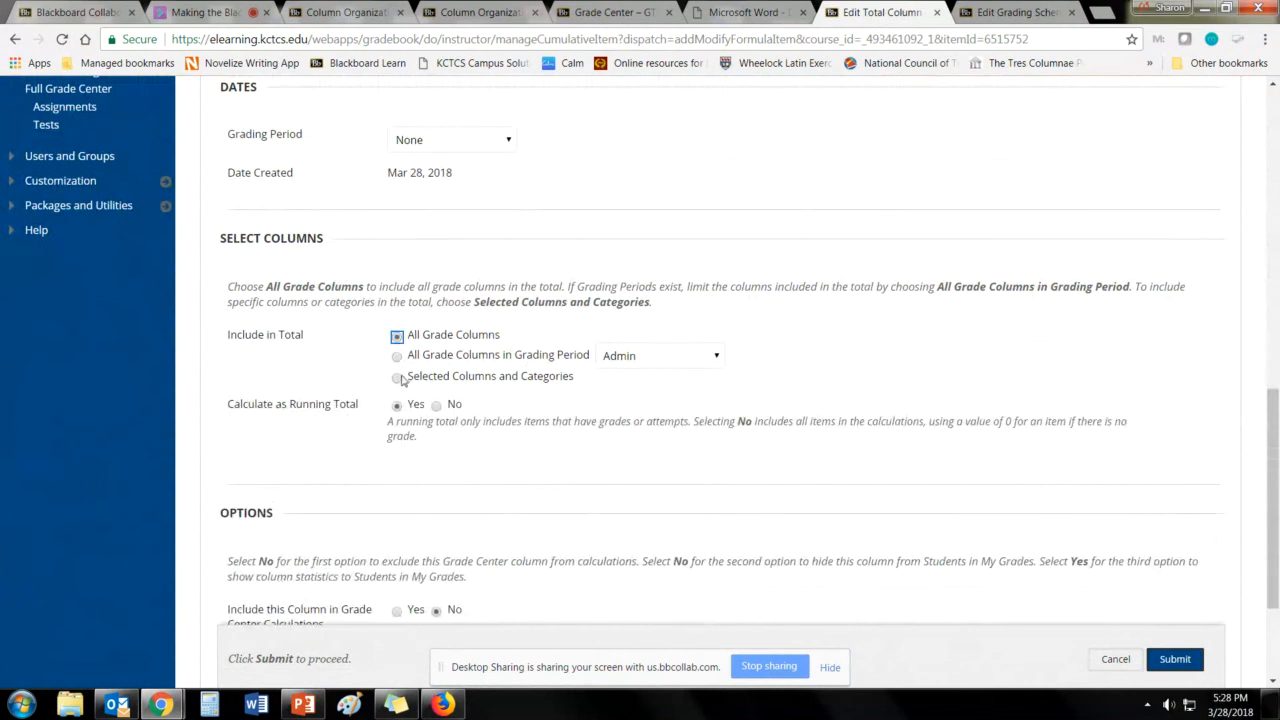
{"action": "left_click", "coordinate": [397, 379]}
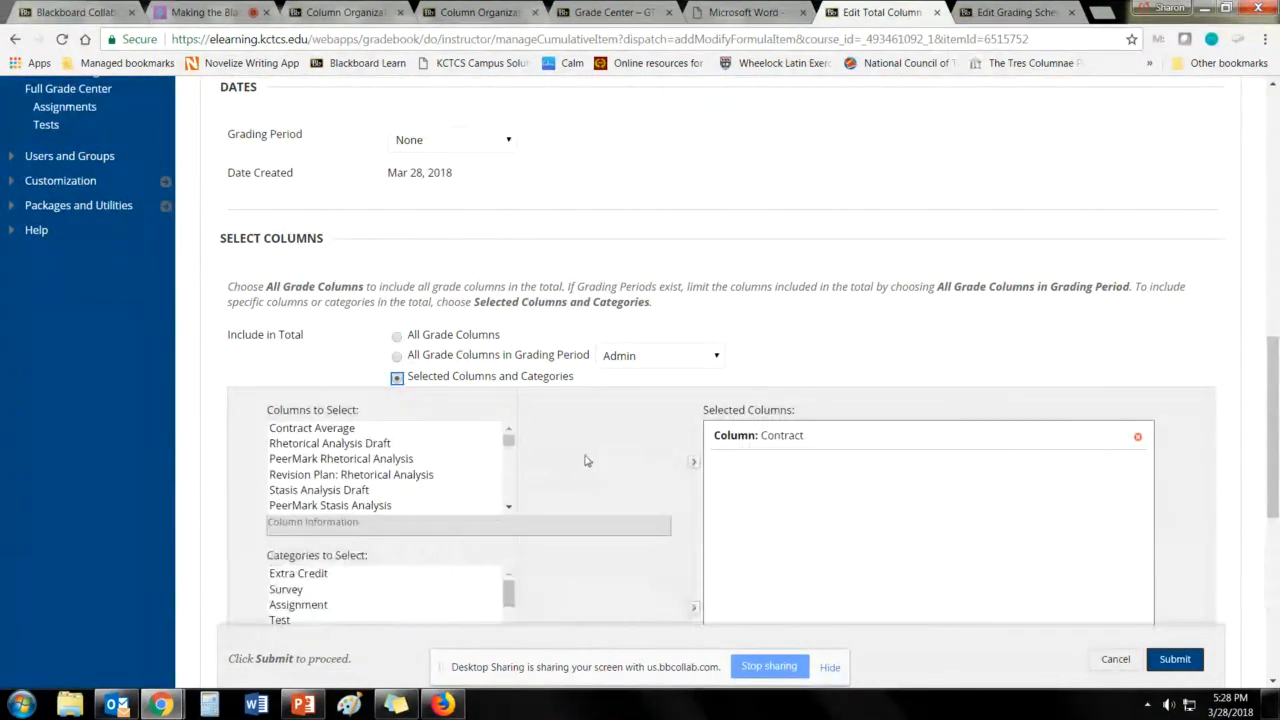
Step: Examine the Total column's selected columns, running total and visibility options, then cancel without saving
{"action": "scroll", "coordinate": [590, 460], "scroll_direction": "down", "scroll_amount": 2}
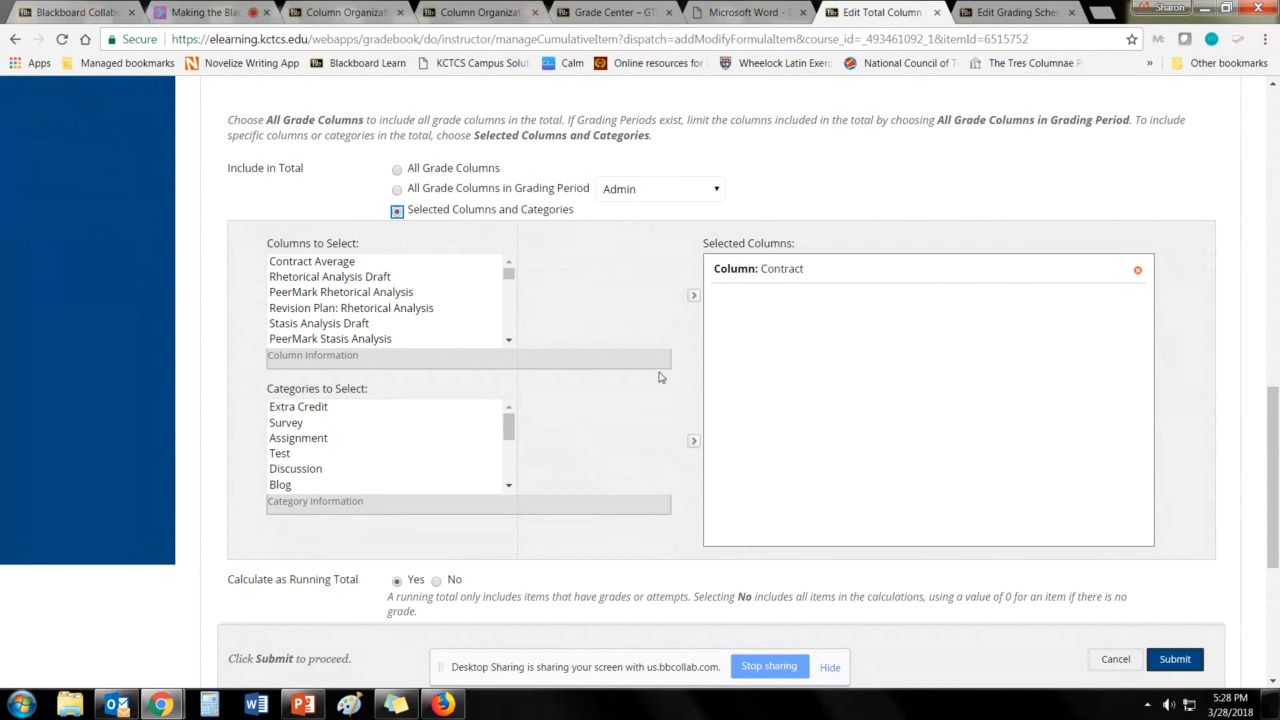
{"action": "scroll", "coordinate": [507, 427], "scroll_direction": "down", "scroll_amount": 2}
{"action": "scroll", "coordinate": [507, 427], "scroll_direction": "down", "scroll_amount": 1}
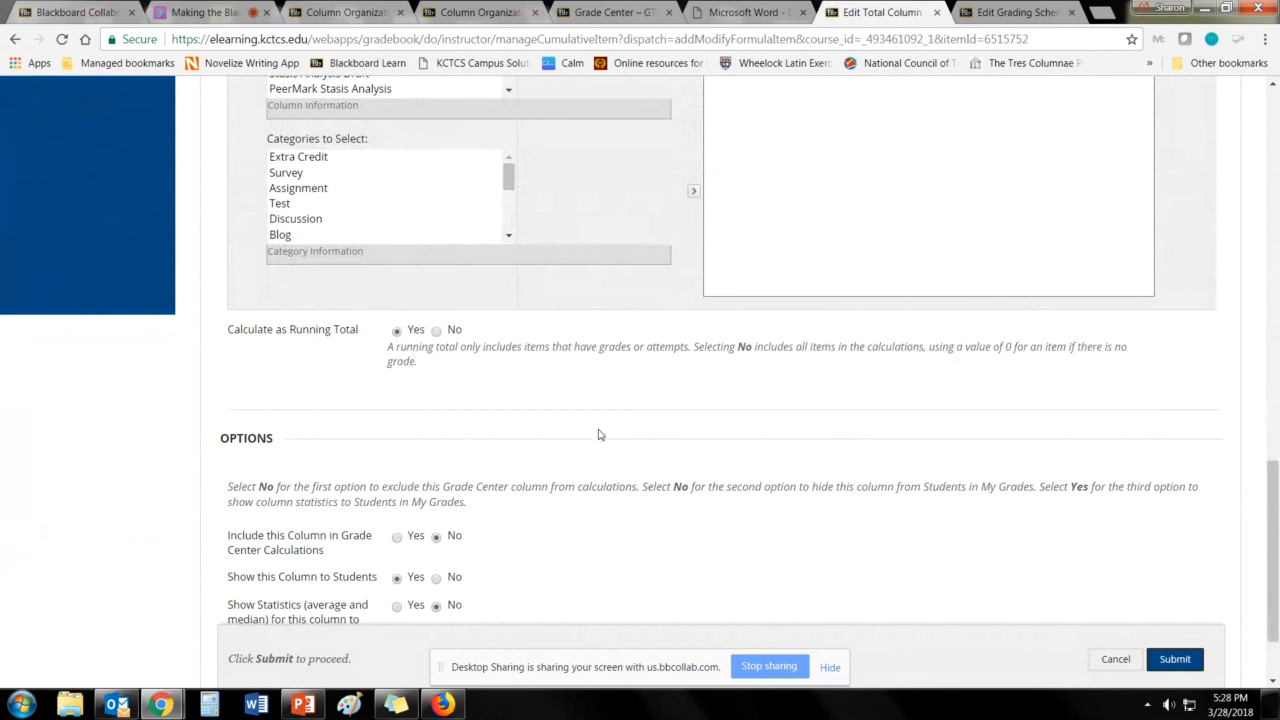
{"action": "scroll", "coordinate": [600, 434], "scroll_direction": "down", "scroll_amount": 1}
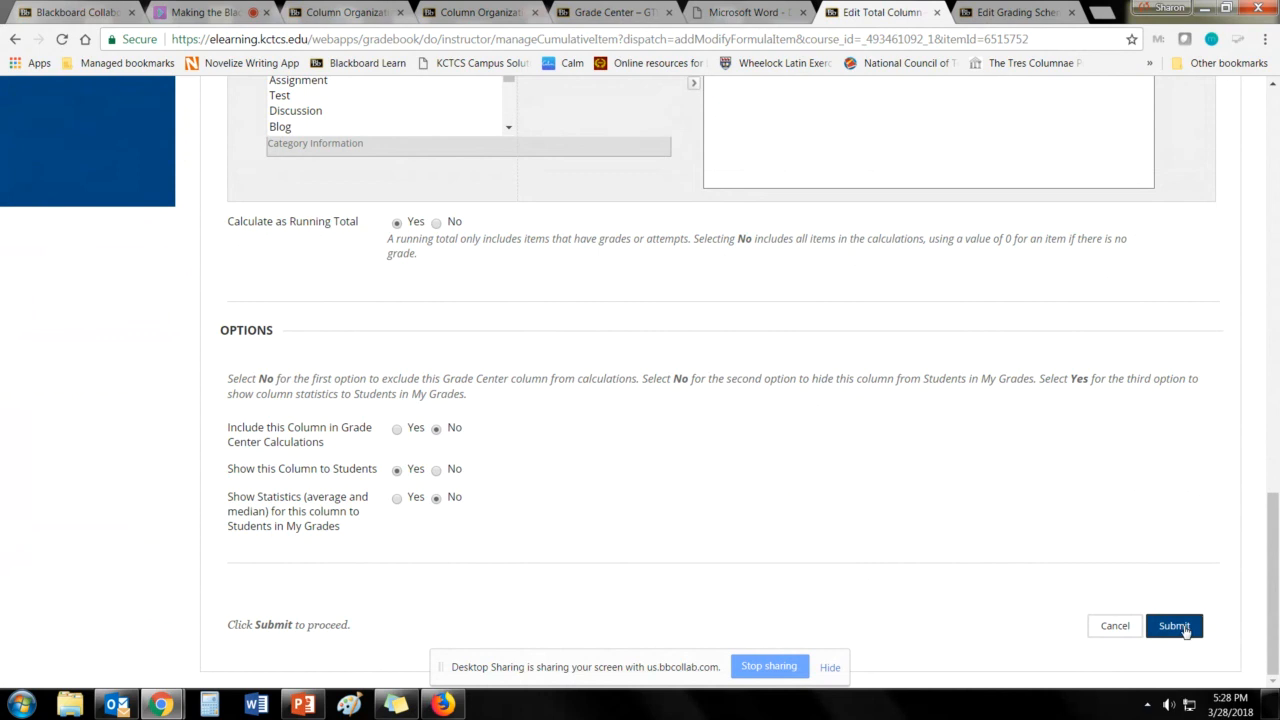
{"action": "left_click", "coordinate": [1116, 627]}
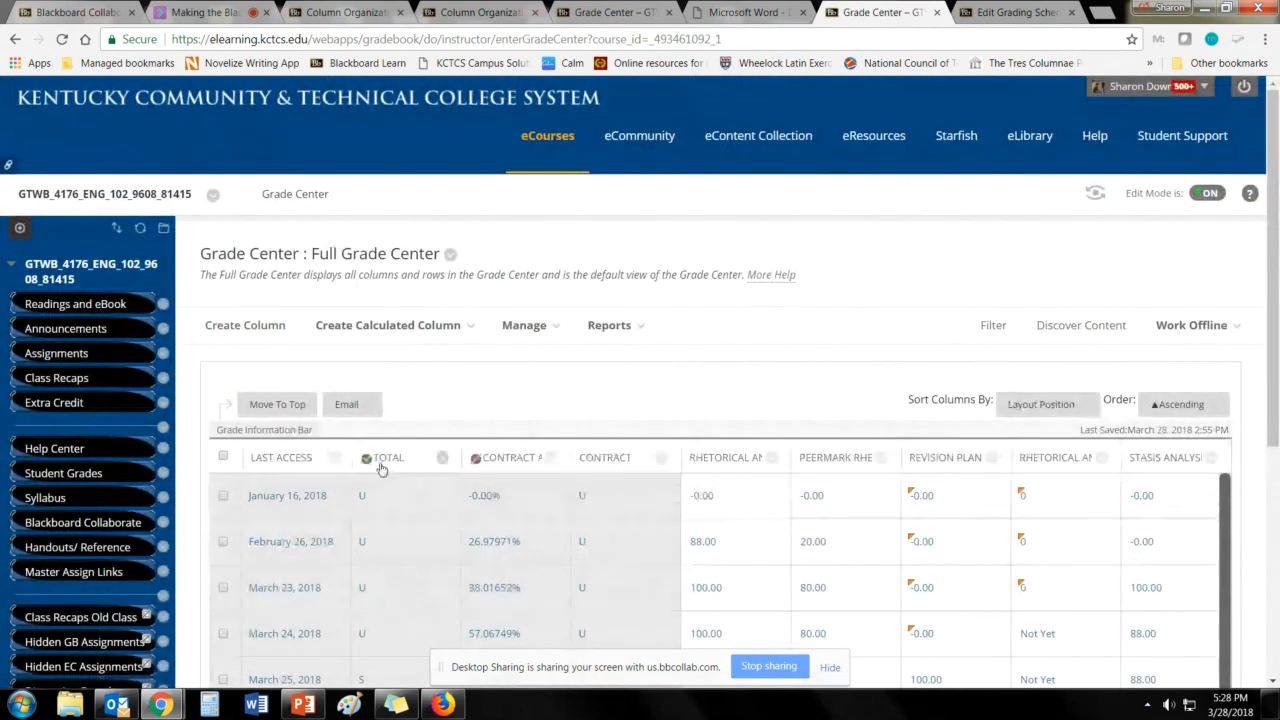
Step: Compare the Total and Contract columns in the grid, check the student's My Grades view in Firefox, and return to the Grade Center
{"action": "scroll", "coordinate": [382, 470], "scroll_direction": "down", "scroll_amount": 2}
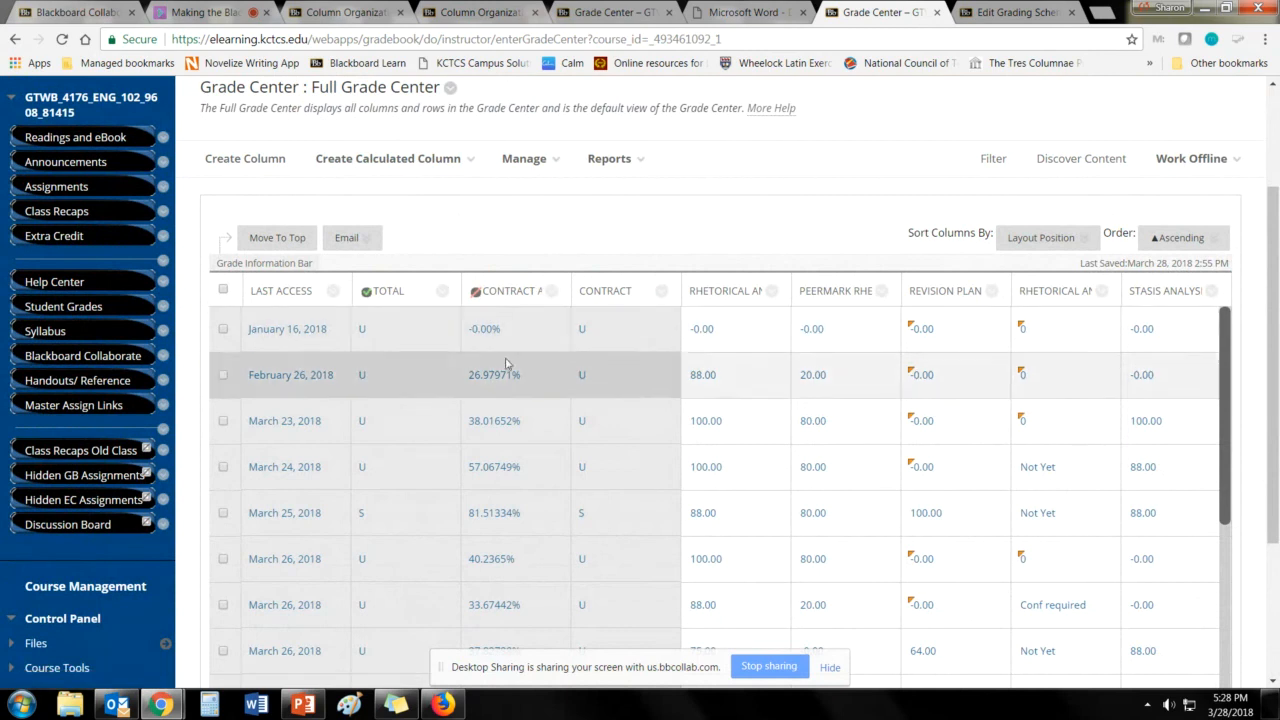
{"action": "scroll", "coordinate": [525, 446], "scroll_direction": "down", "scroll_amount": 2}
{"action": "scroll", "coordinate": [522, 434], "scroll_direction": "up", "scroll_amount": 2}
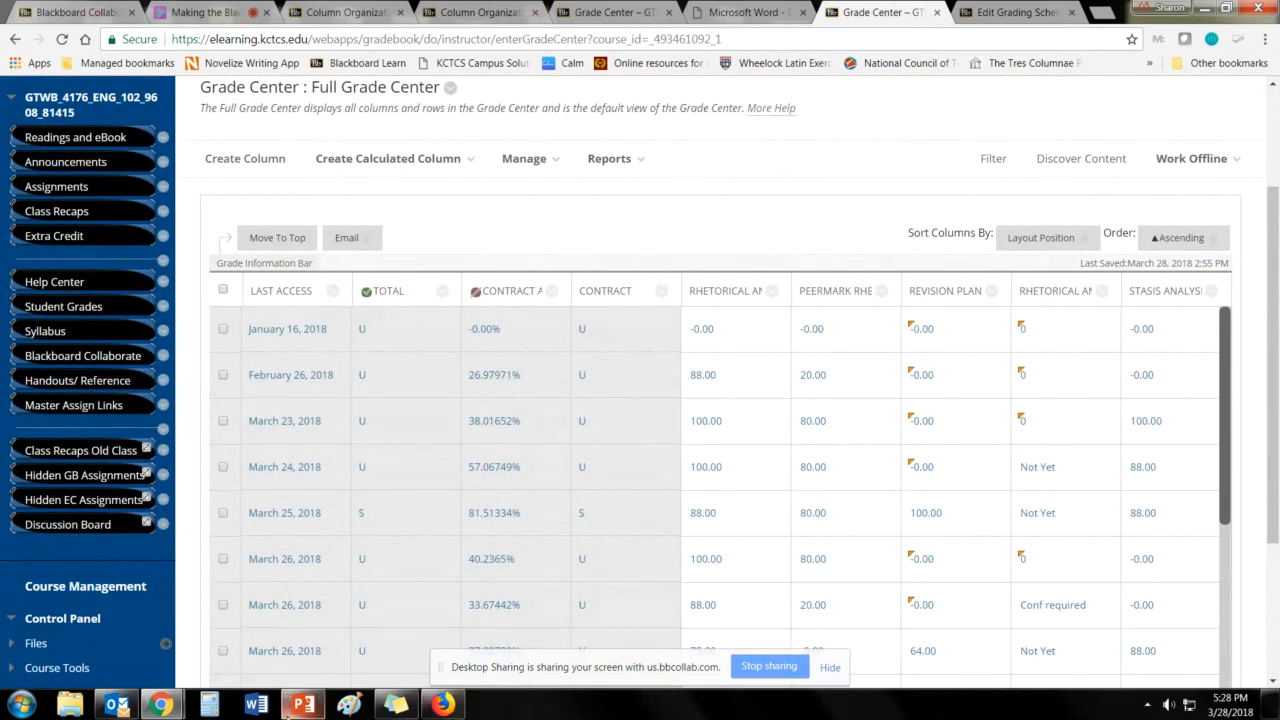
{"action": "left_click", "coordinate": [445, 707]}
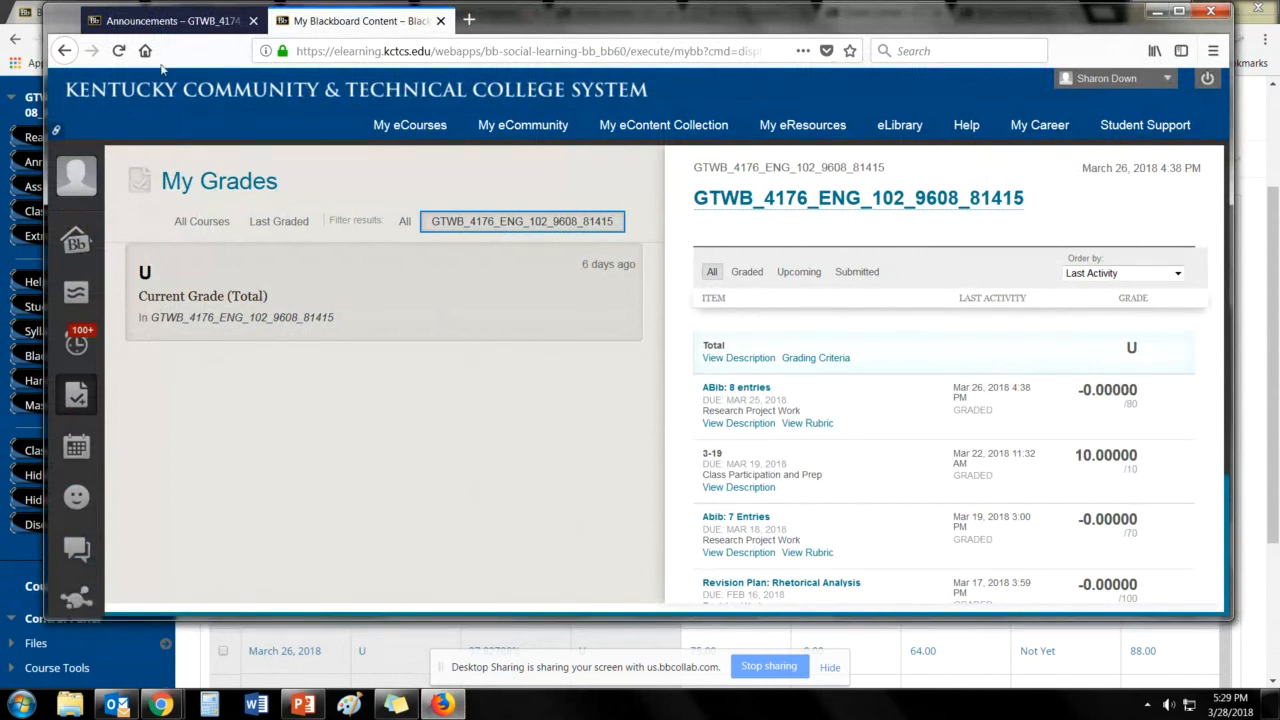
{"action": "left_click", "coordinate": [390, 655]}
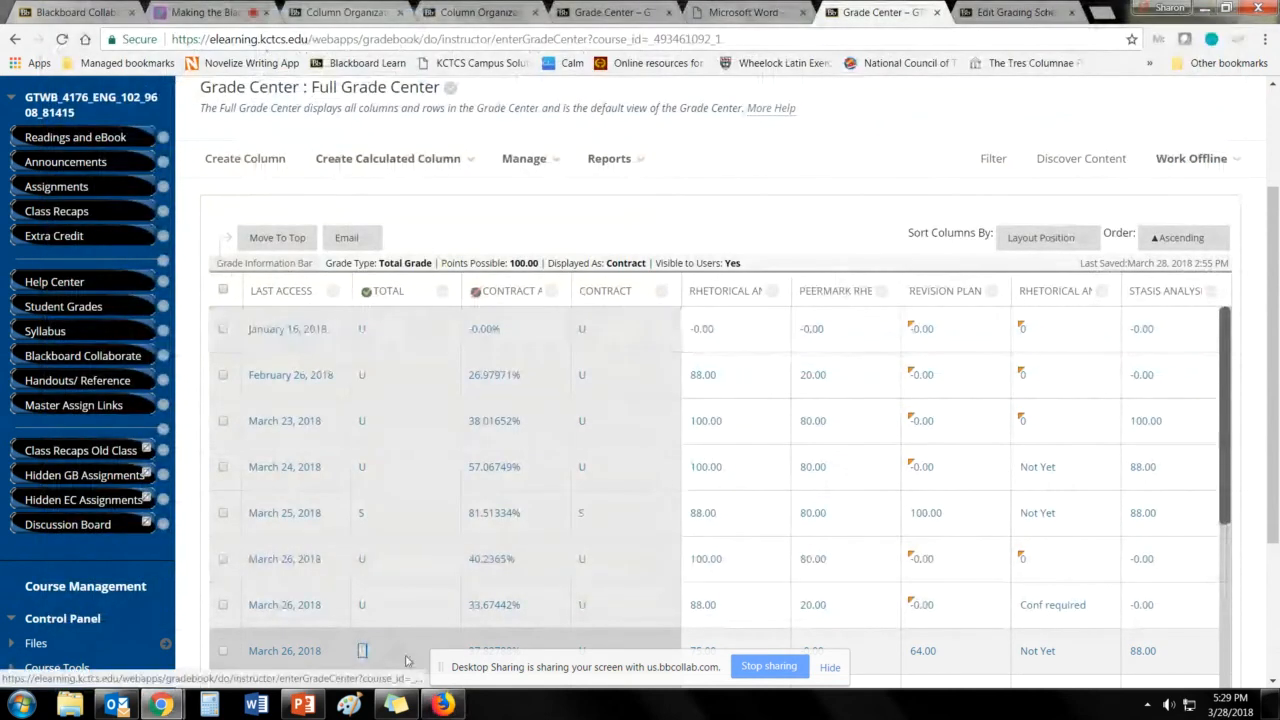
Step: Switch to PowerPoint and present the Weighted Grades (Time Permitting) slide full screen
{"action": "left_click", "coordinate": [302, 705]}
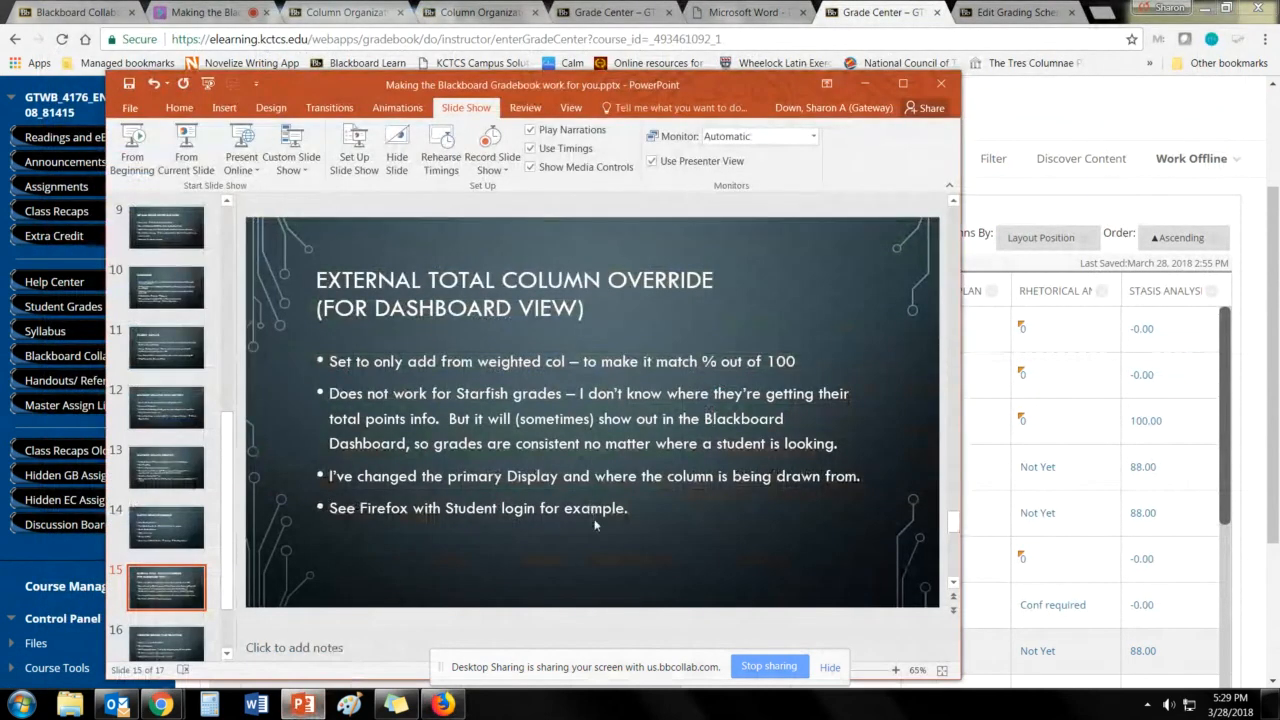
{"action": "scroll", "coordinate": [178, 598], "scroll_direction": "down", "scroll_amount": 1}
{"action": "left_click", "coordinate": [178, 598]}
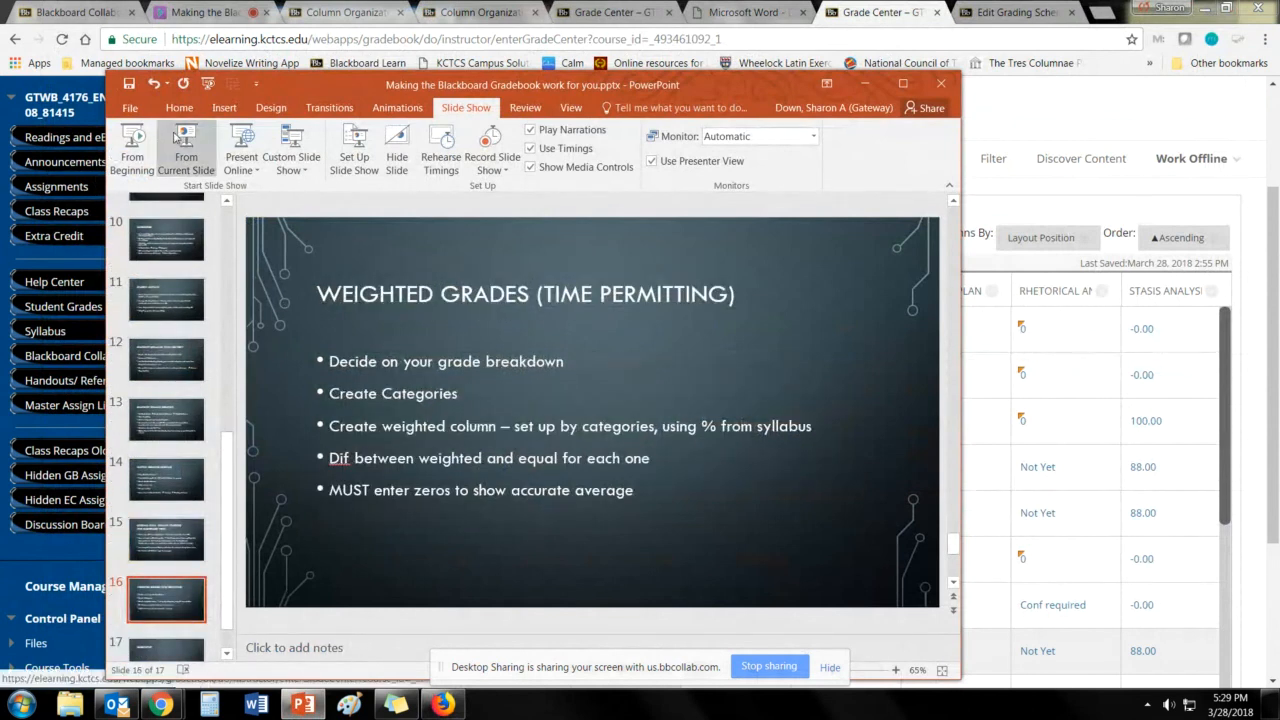
{"action": "left_click", "coordinate": [178, 138]}
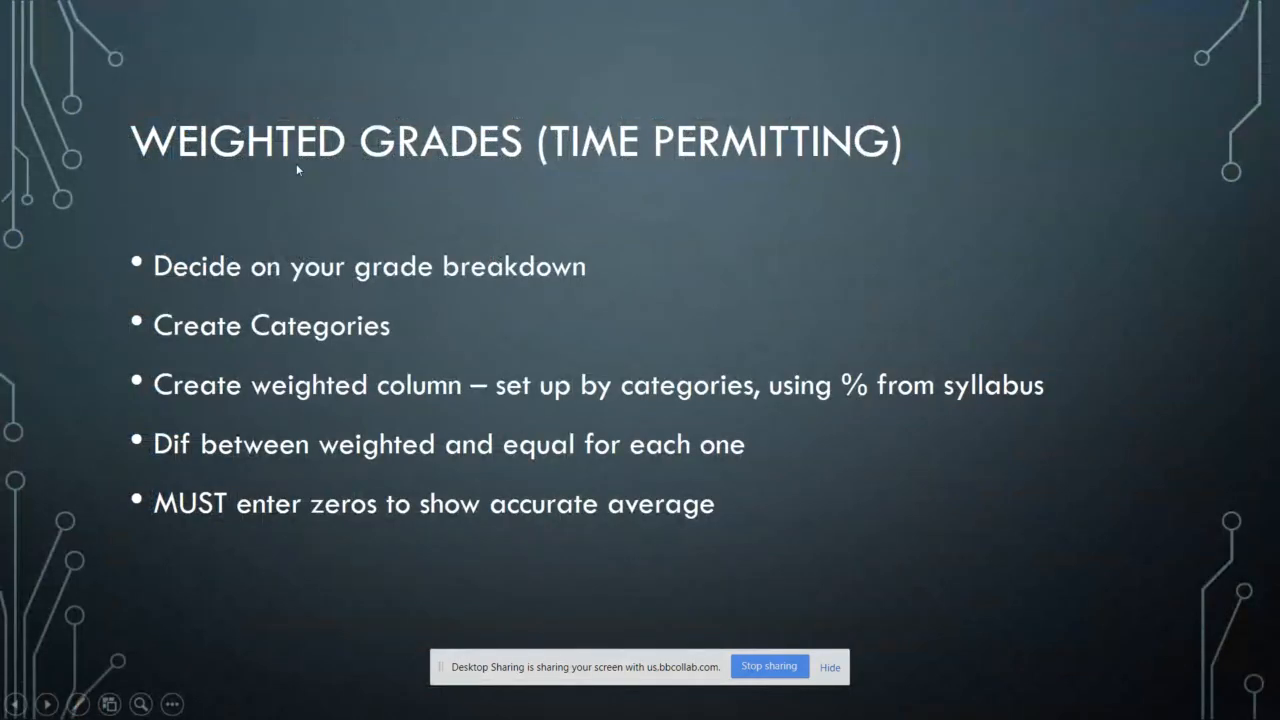